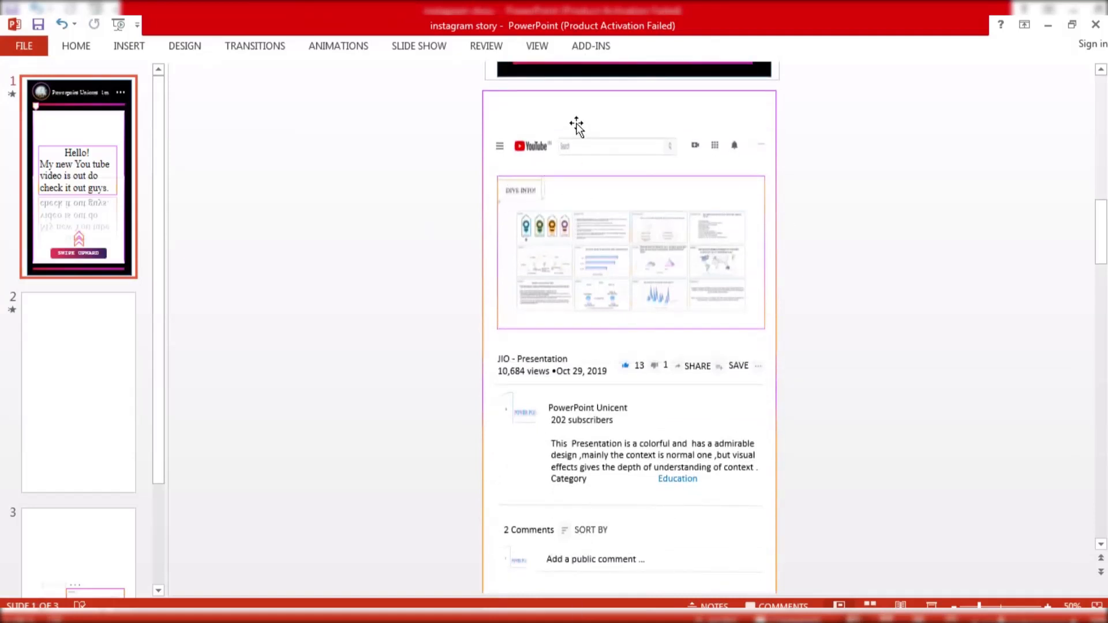
Give the full-page white rectangle on slide 2 a purple outline.
left_click(79, 343)
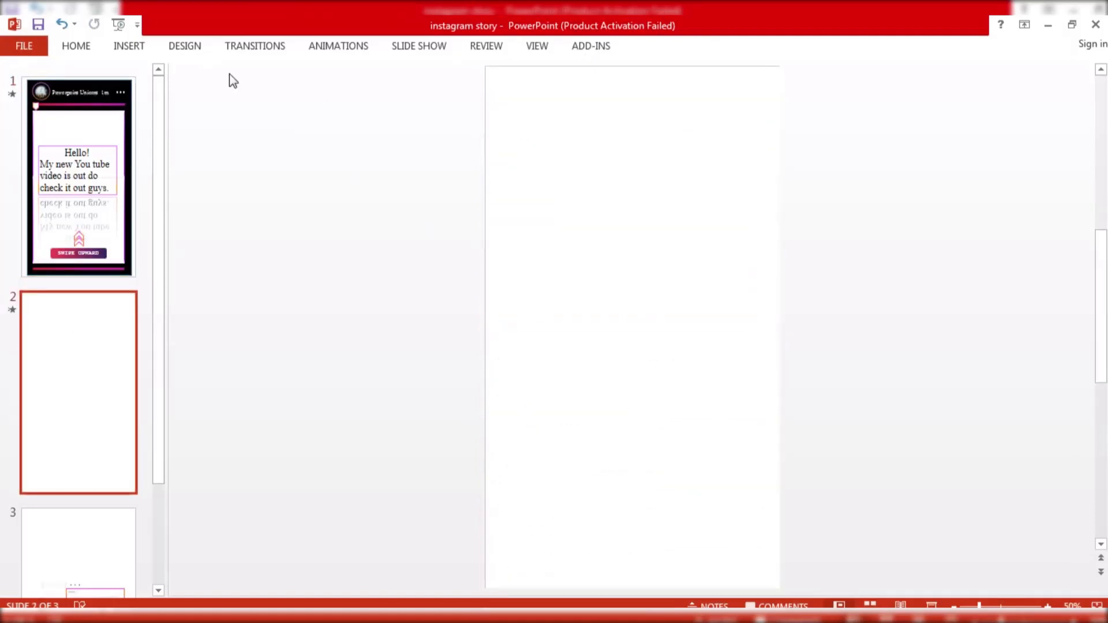
left_click(119, 245)
scroll(653, 408, "down", 3)
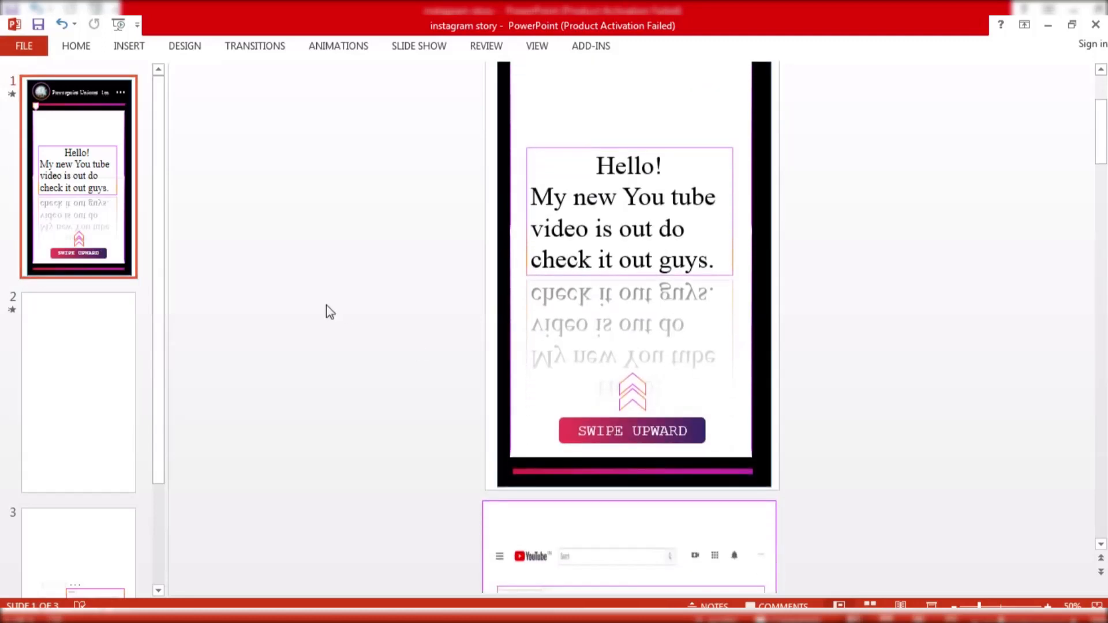
left_click(81, 388)
left_click(585, 285)
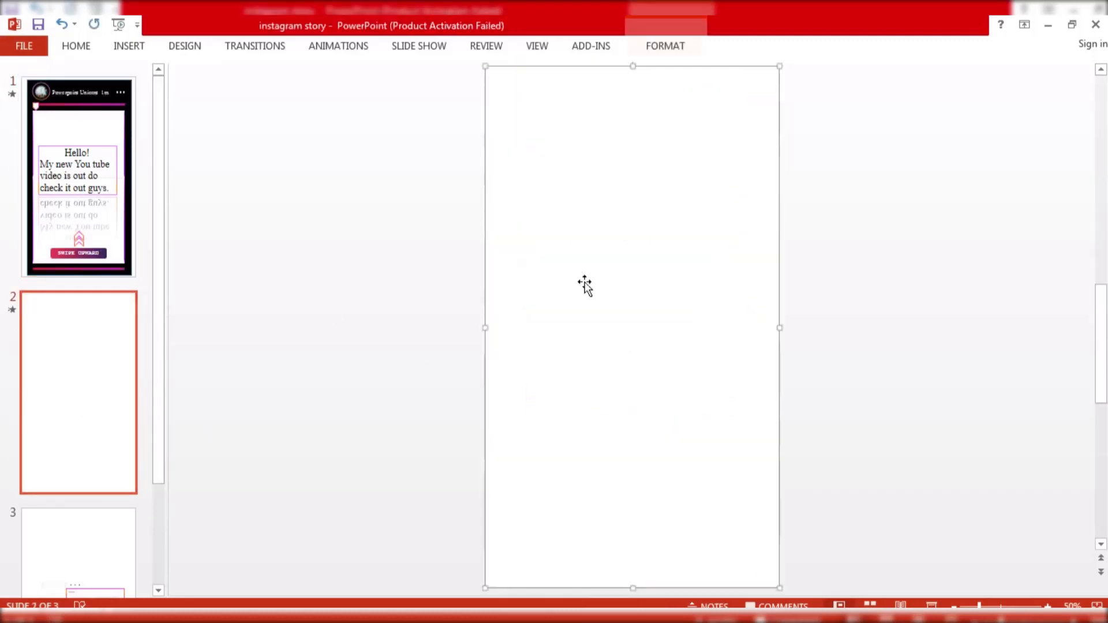
left_click(669, 48)
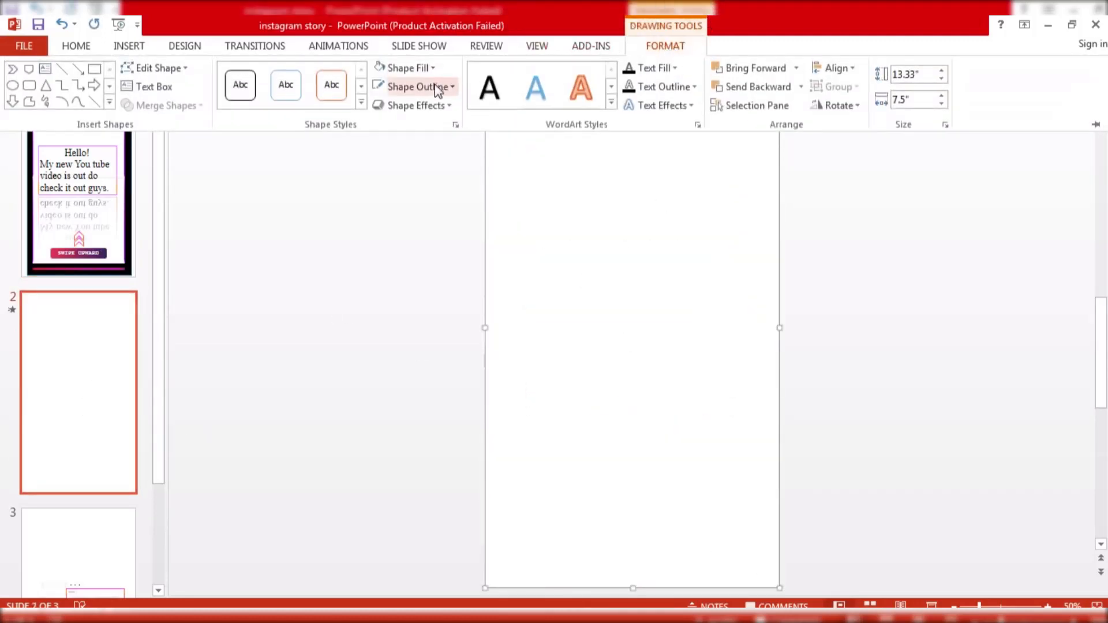
left_click(435, 87)
left_click(383, 245)
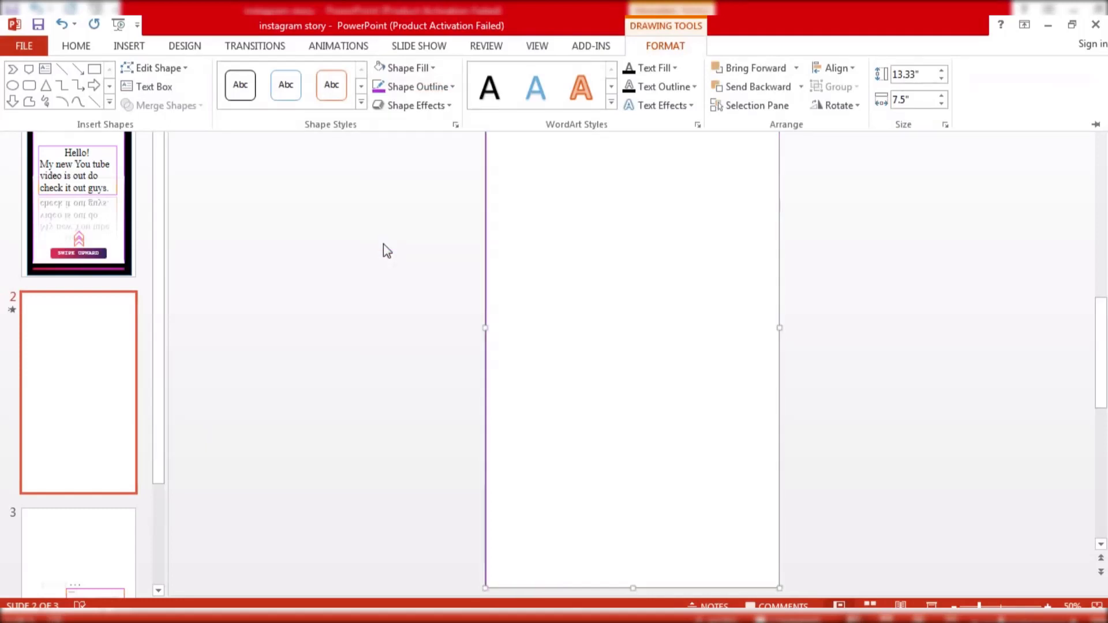
Check the YouTube page mock-up below slide 1, and copy the YouTube logo picture from slide 3 onto slide 2.
left_click(101, 265)
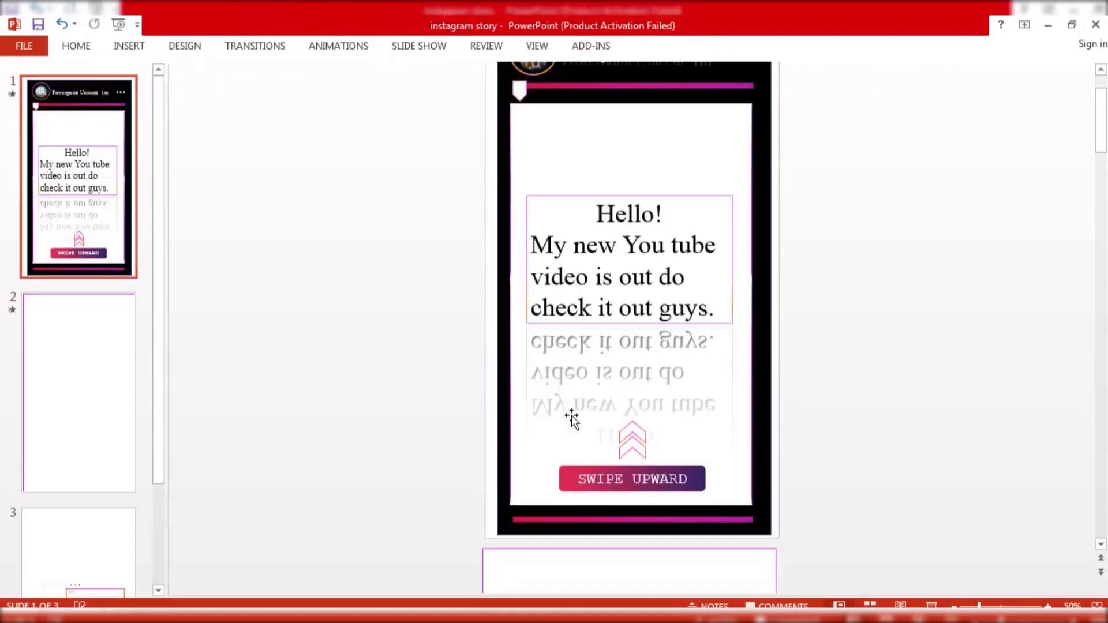
scroll(569, 421, "down", 3)
scroll(478, 378, "down", 1)
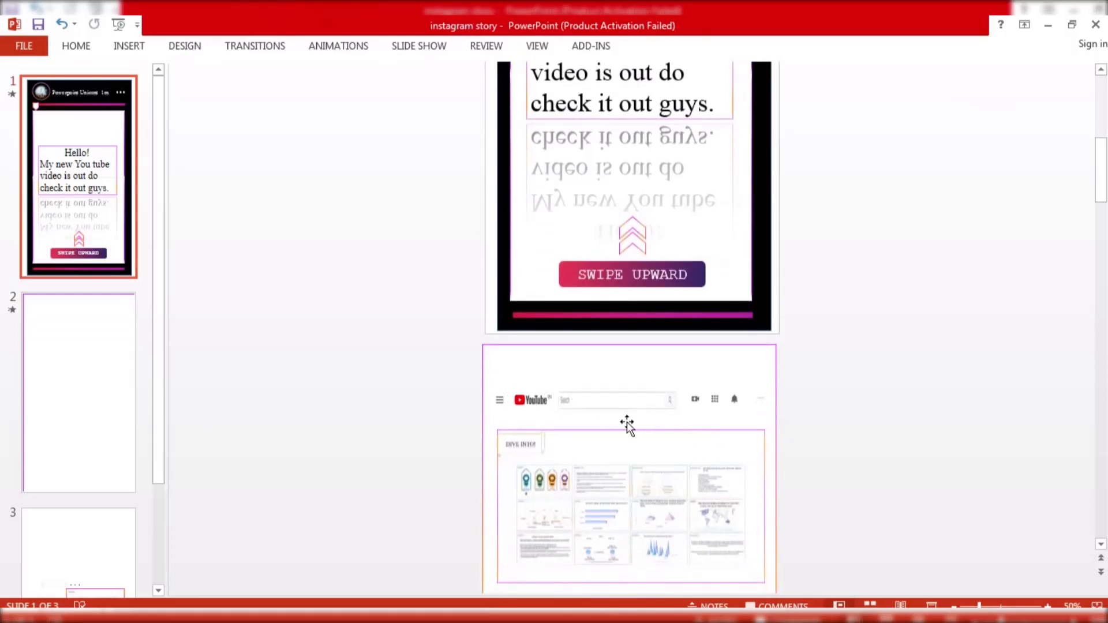
scroll(595, 461, "down", 1)
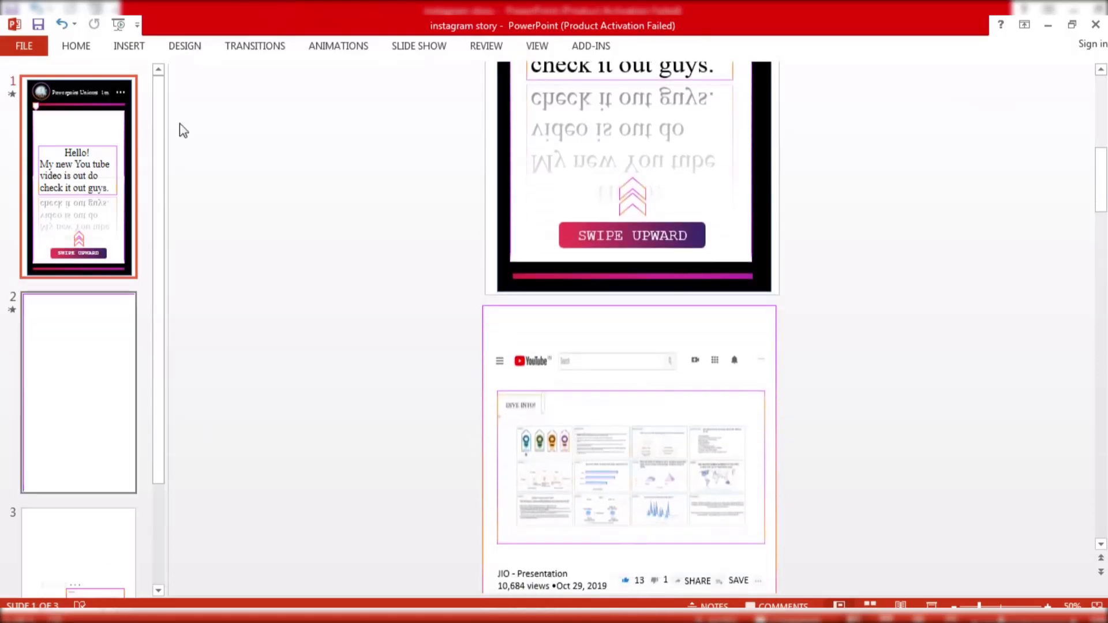
scroll(58, 461, "down", 2)
left_click(93, 512)
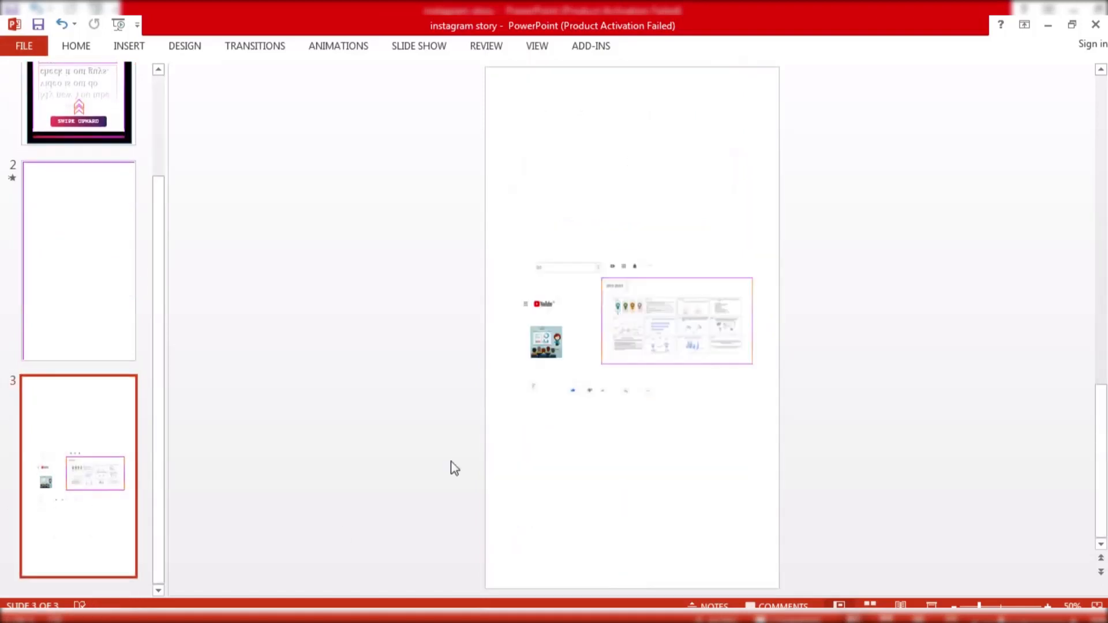
left_click(541, 300)
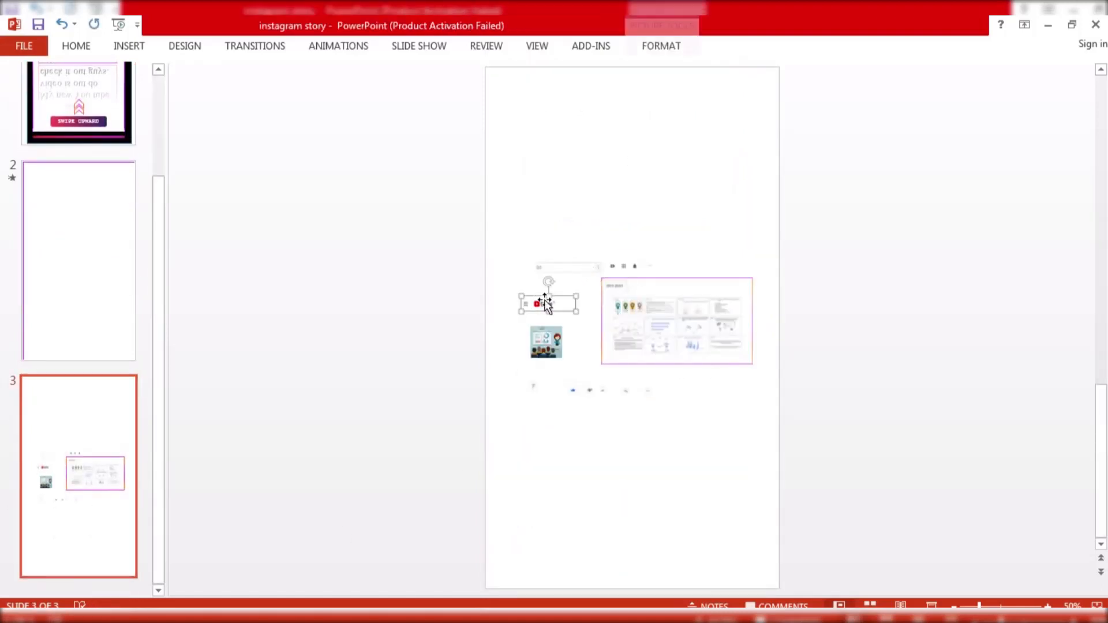
left_click(102, 263)
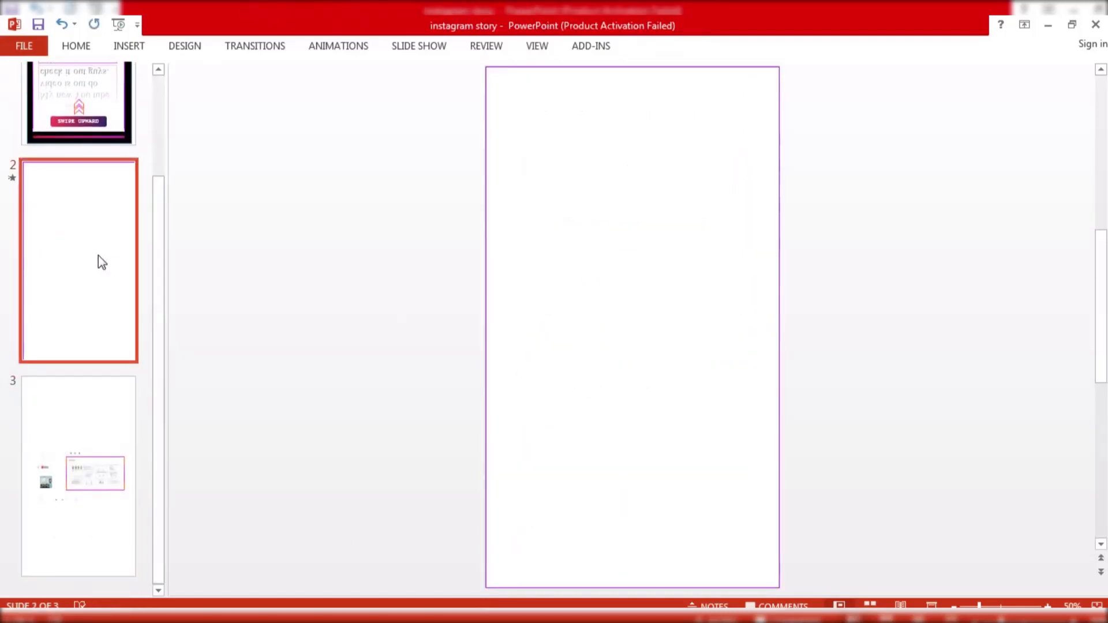
key("ctrl+v")
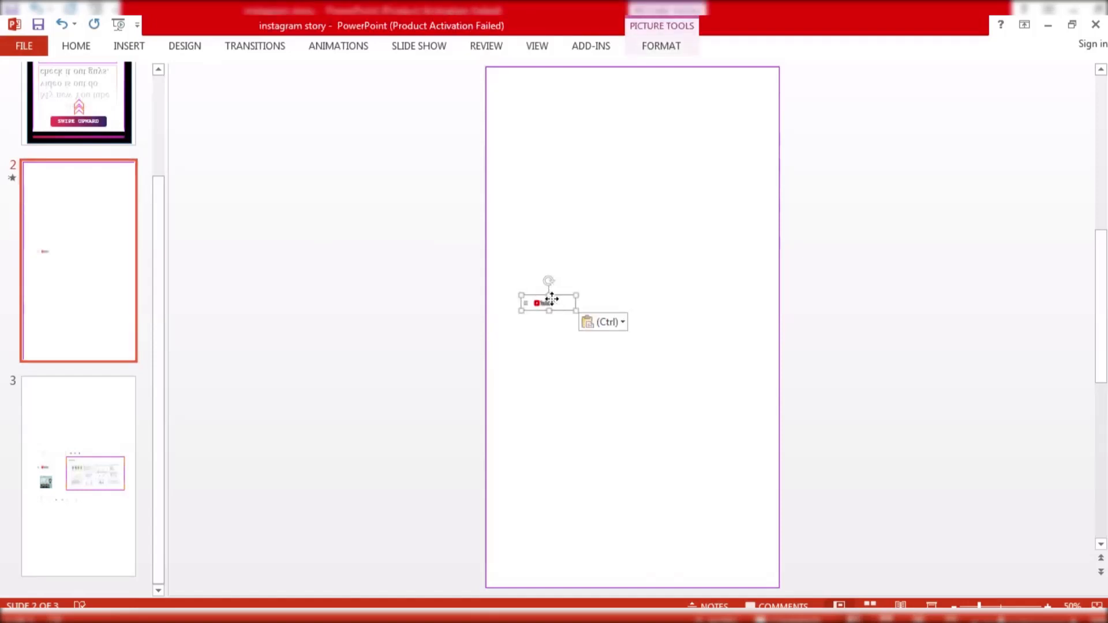
Enlarge the YouTube logo picture on slide 2 and place it in the page's upper-left corner.
mouse_move(552, 299)
left_mouse_down()
mouse_move(547, 109)
mouse_move(528, 113)
mouse_move(535, 98)
mouse_move(582, 125)
left_mouse_up()
left_click(525, 102)
left_click(396, 216)
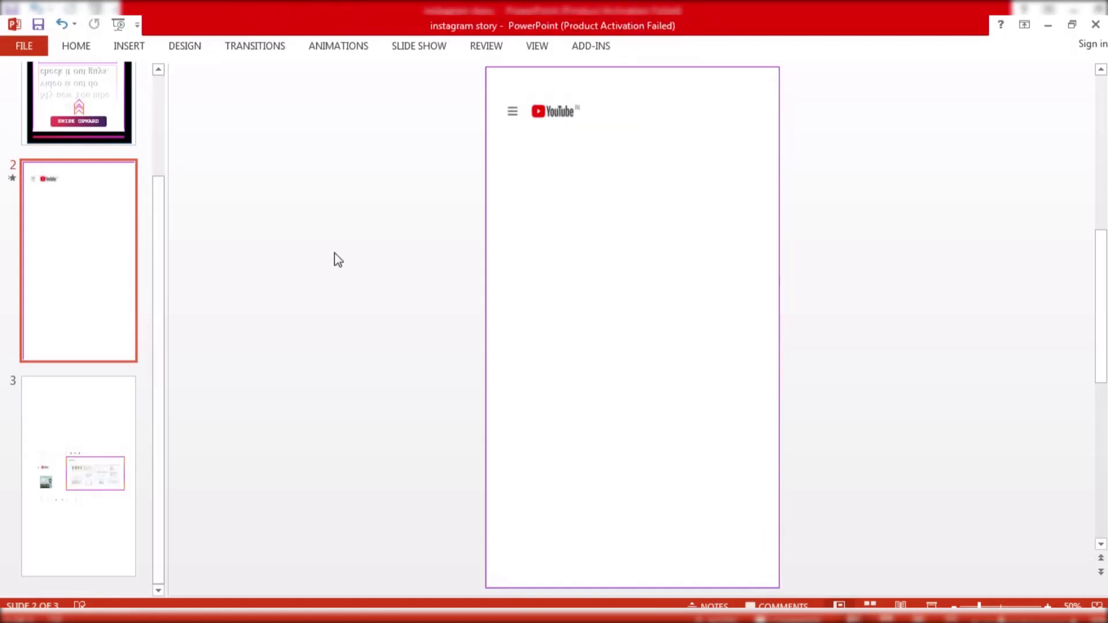
Copy the search bar and the header icon strip from slide 3 onto slide 2.
left_click(72, 509)
left_click(590, 265)
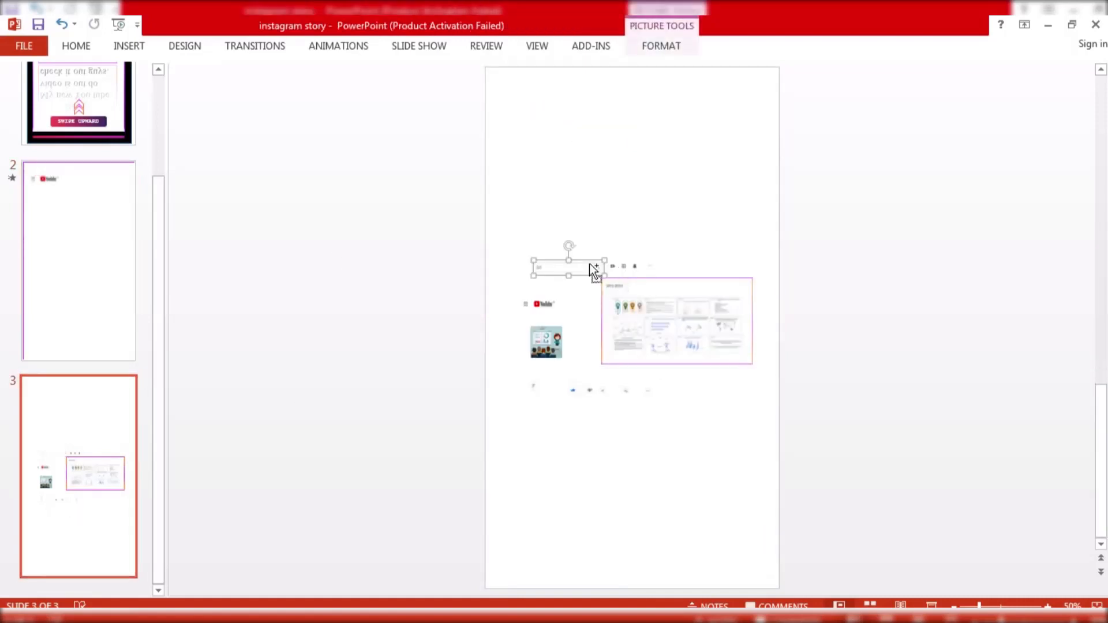
left_click(626, 267, "shift")
left_click(102, 293)
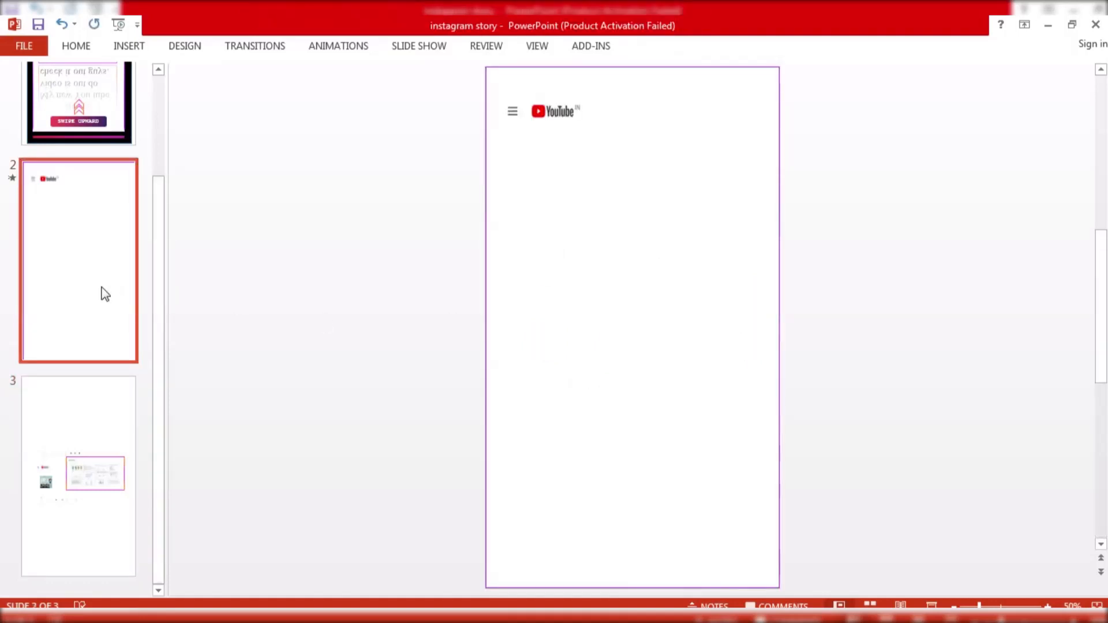
key("ctrl+v")
Enlarge the search bar beside the YouTube logo and place the enlarged icon strip at the right end of the header.
left_click(568, 268)
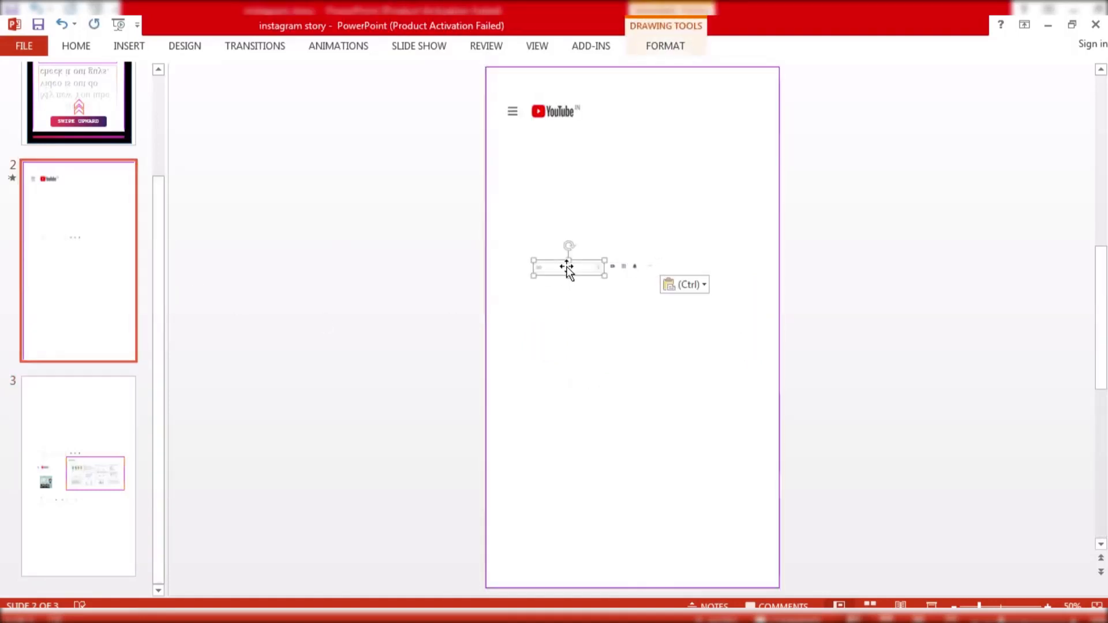
left_click_drag(572, 269, 725, 133)
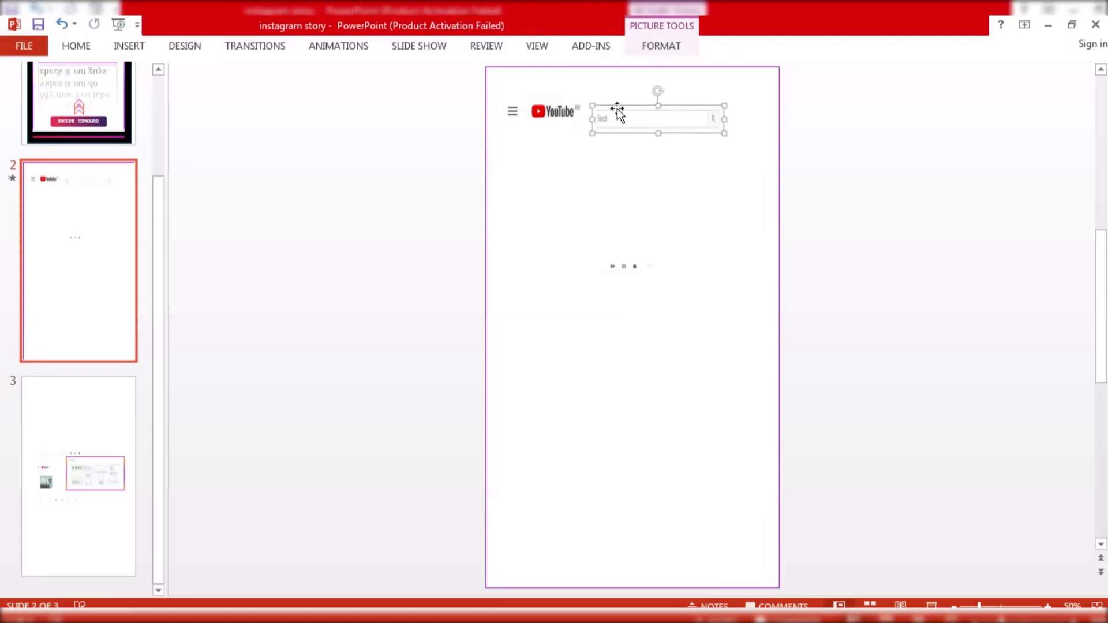
left_click_drag(619, 111, 618, 117)
left_click(633, 264)
left_click_drag(635, 261, 748, 119)
left_click(663, 121)
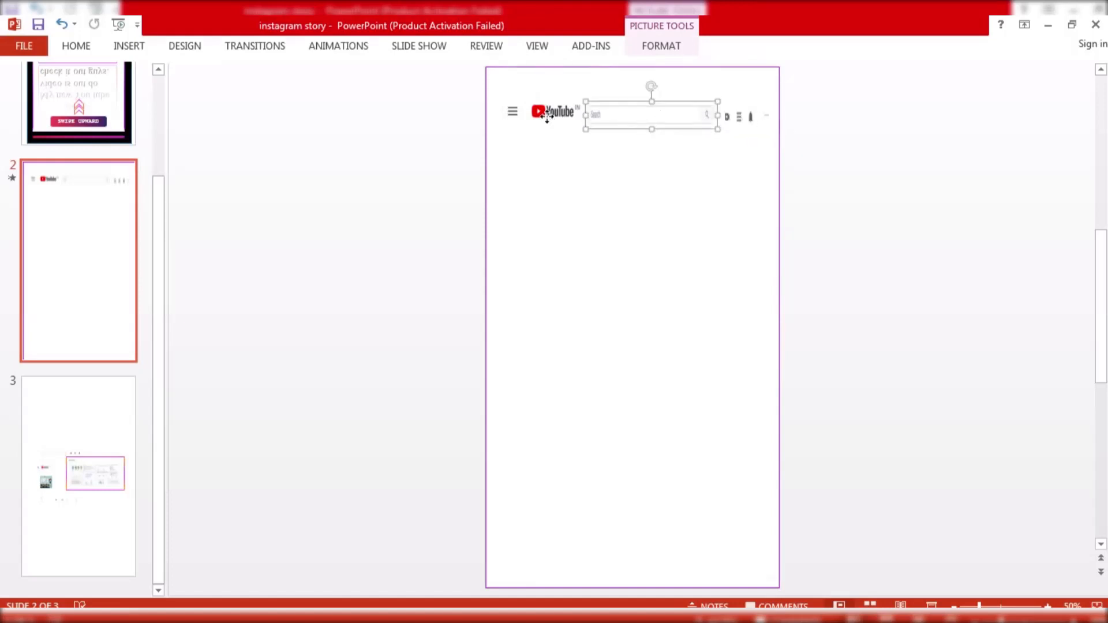
Shift the YouTube logo closer to the page's left edge and move the search bar next to it.
left_click_drag(547, 116, 536, 115)
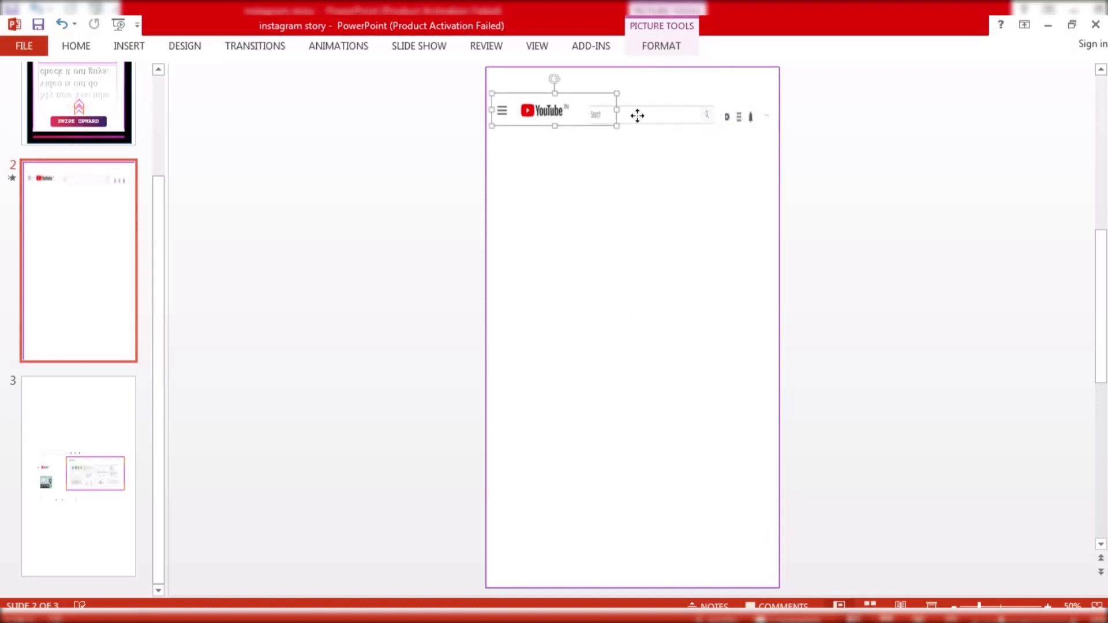
left_click(636, 116)
left_click_drag(616, 113, 601, 111)
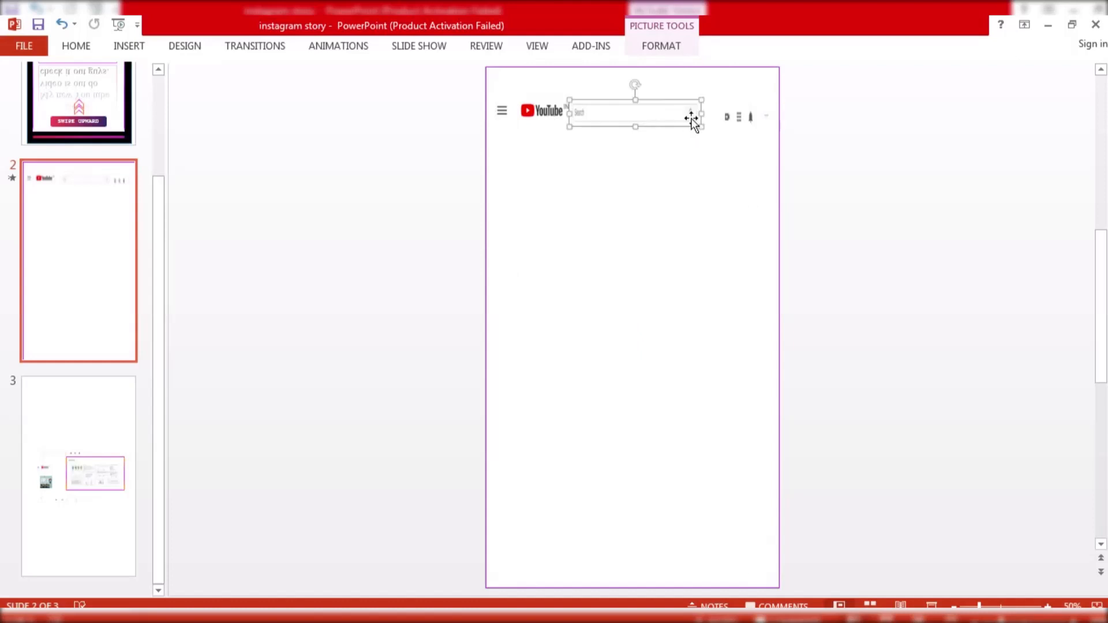
Widen the header icon strip and align it with the search bar inside the page's right edge.
left_click(729, 120)
left_click_drag(717, 120, 701, 120)
left_click(697, 191)
left_click(743, 109)
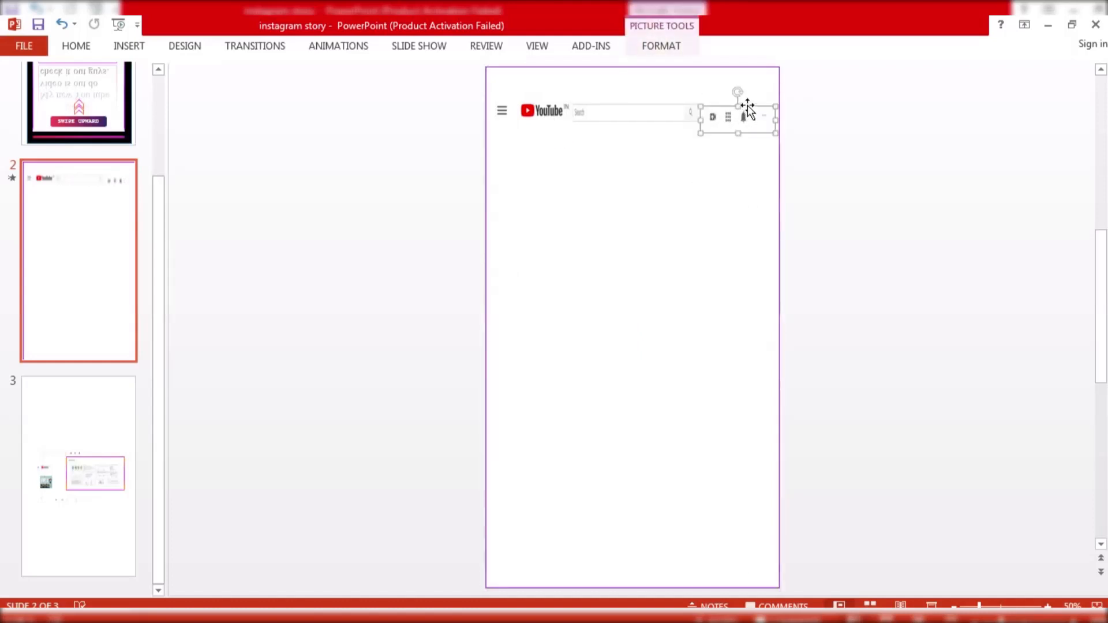
left_click_drag(737, 105, 737, 99)
left_click(736, 136)
left_click(734, 114)
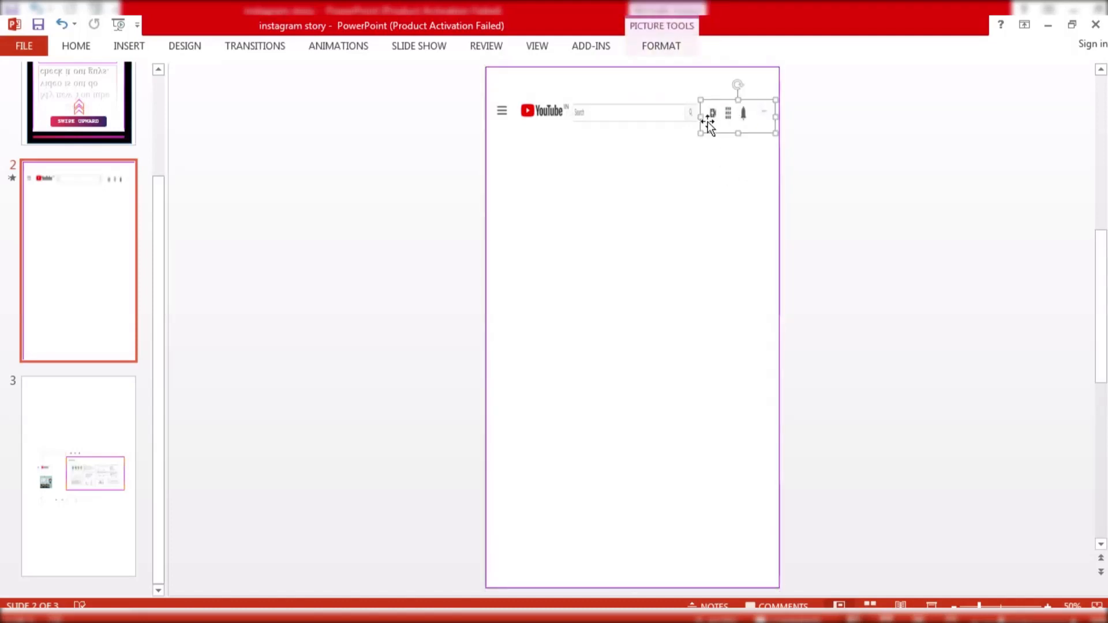
mouse_move(696, 119)
left_mouse_down()
mouse_move(736, 114)
mouse_move(740, 126)
mouse_move(740, 113)
left_mouse_up()
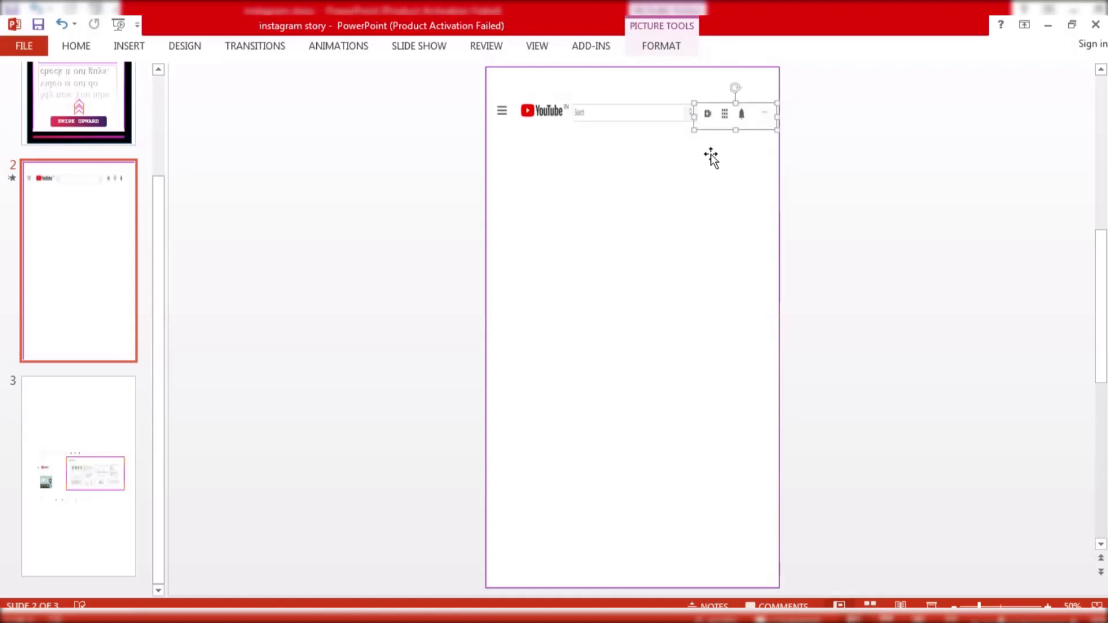
left_click(693, 179)
Check the mock-up below slide 1 again, and copy the video from slide 3 onto slide 2.
left_click(93, 130)
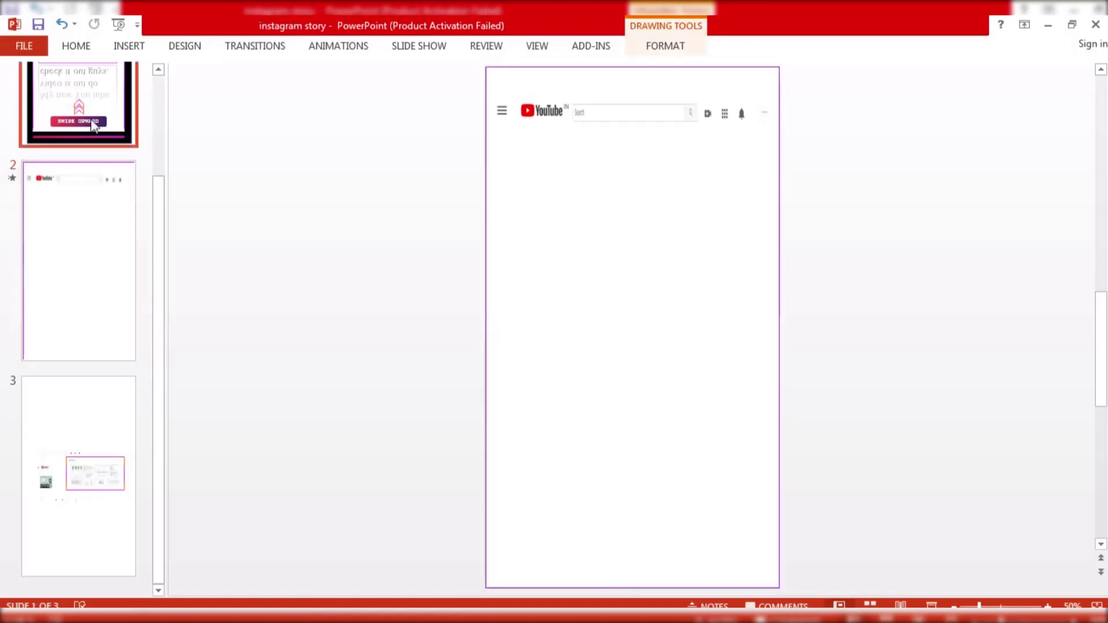
scroll(519, 421, "down", 3)
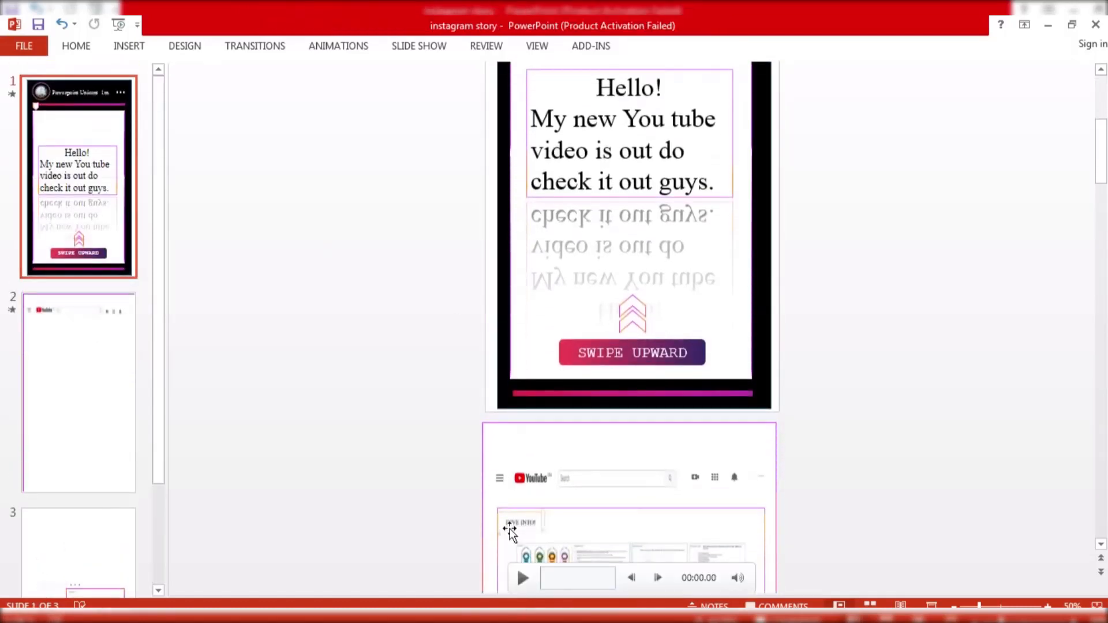
scroll(64, 505, "down", 2)
left_click(90, 513)
left_click(612, 318)
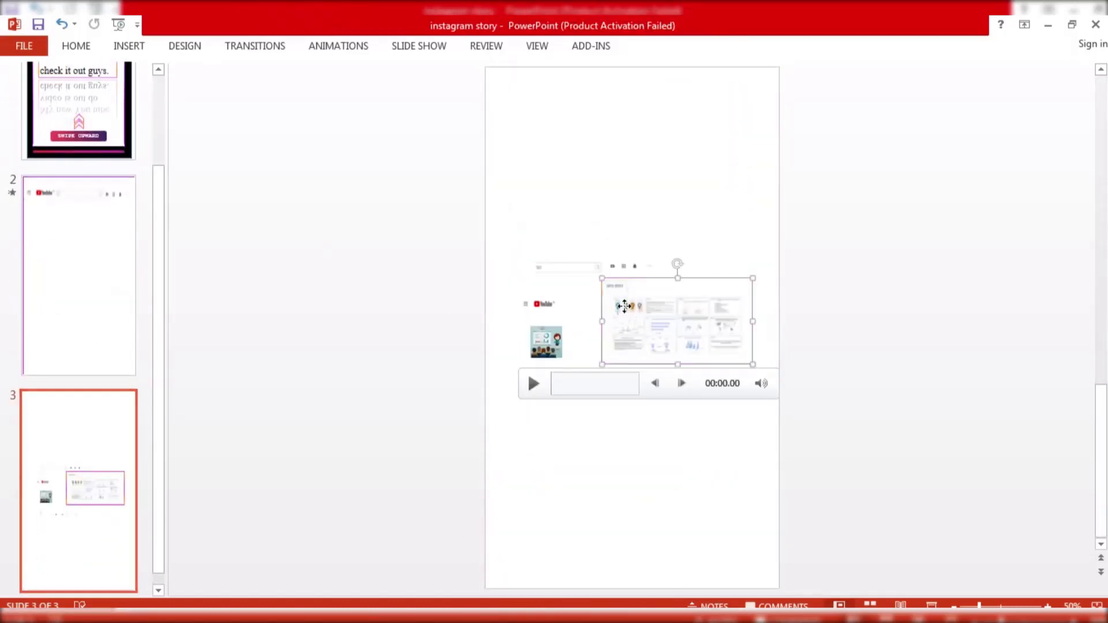
left_click(562, 317)
left_click(645, 321)
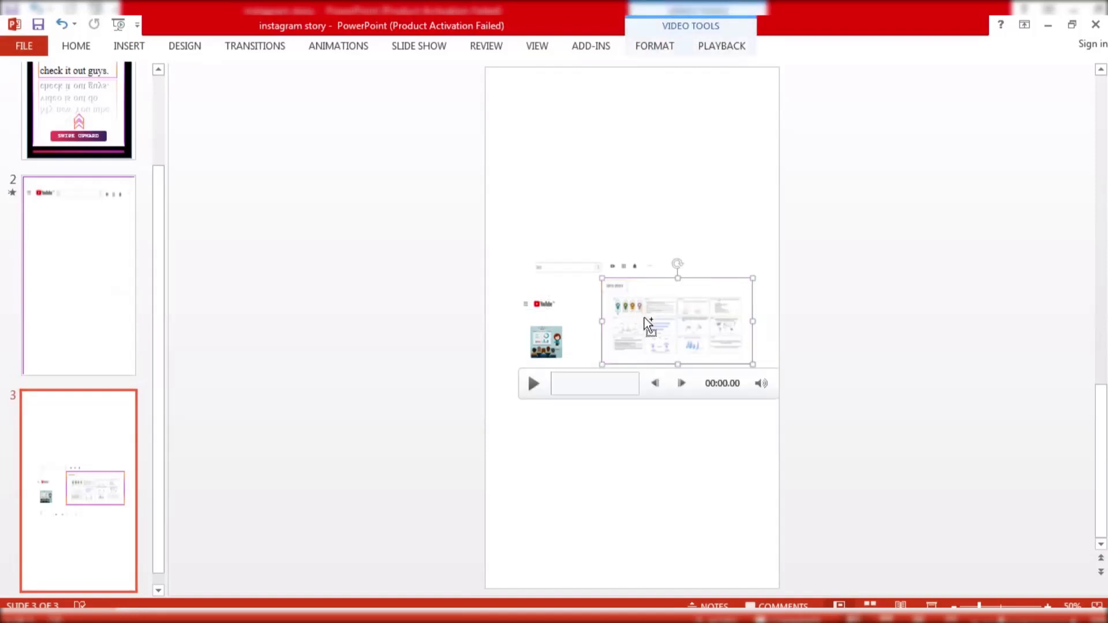
left_click(77, 273)
key("ctrl+v")
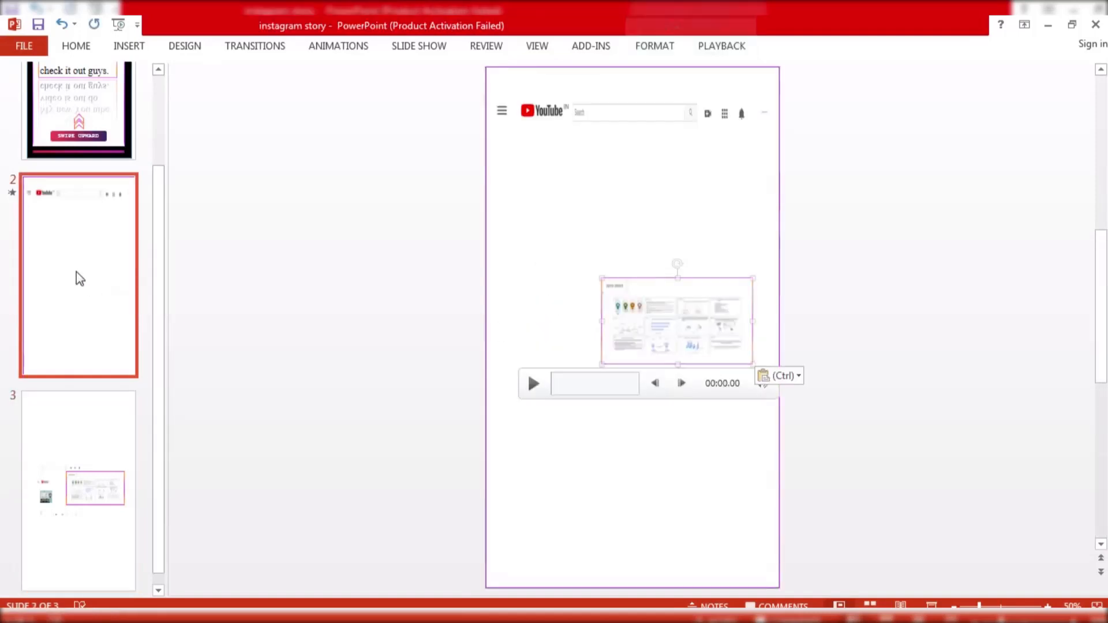
Enlarge the video on slide 2 to nearly the page width and center it just below the YouTube header.
left_click_drag(604, 282, 519, 172)
left_click_drag(656, 243, 743, 292)
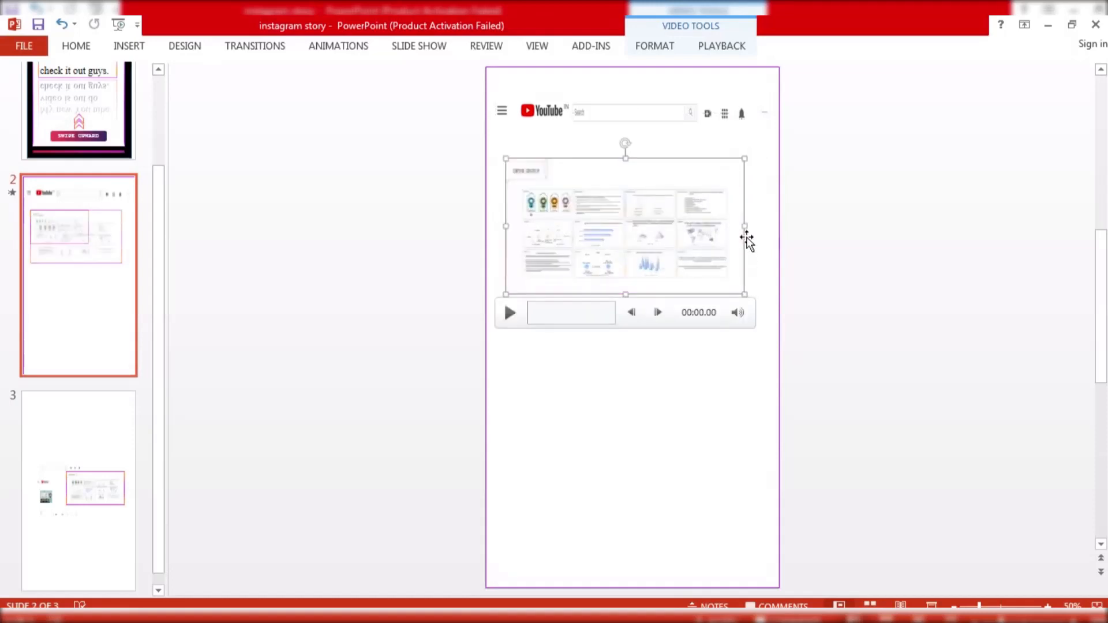
left_click_drag(746, 226, 759, 225)
left_click(597, 371)
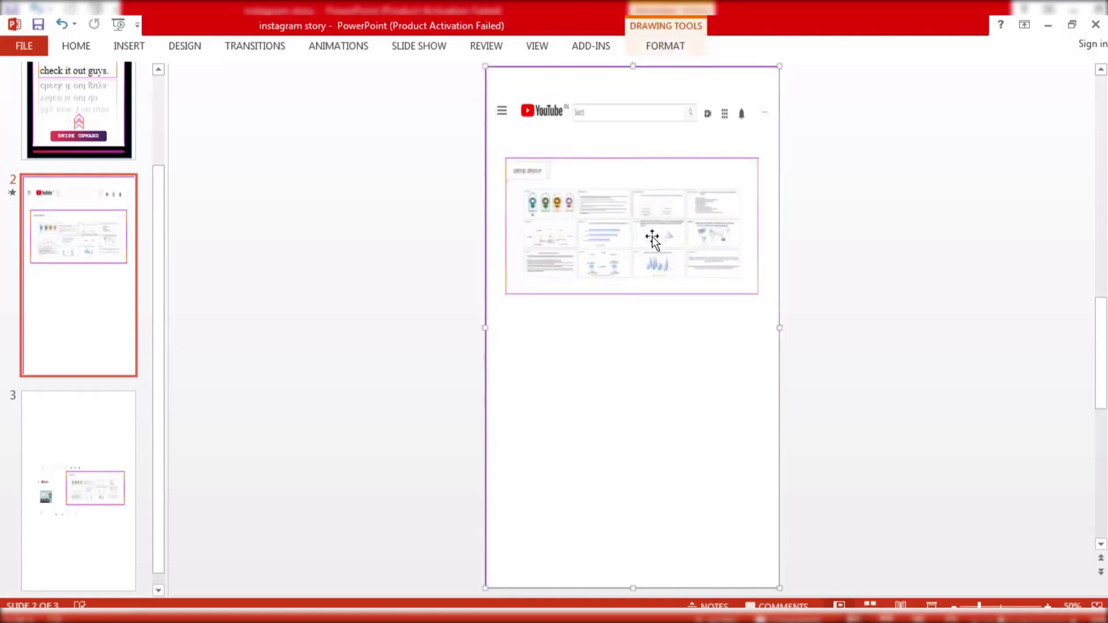
left_click_drag(594, 202, 595, 191)
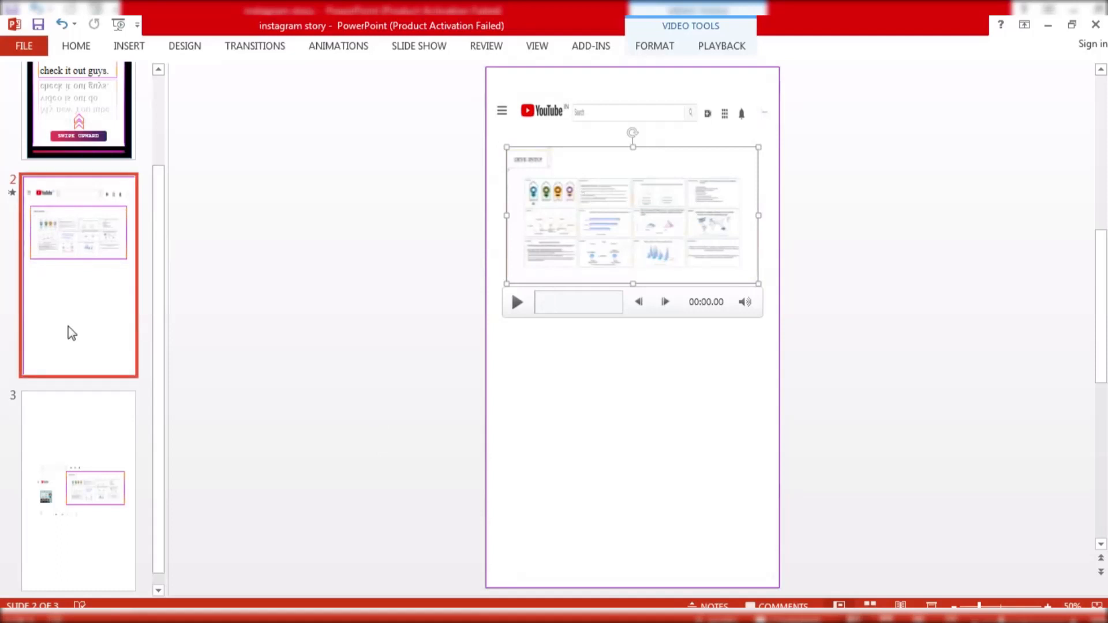
Copy the text "JIO - Presentation 10,684 views •Oct 29, 2019" from the mock-up below slide 1 onto slide 2.
left_click(86, 151)
scroll(597, 432, "down", 1)
scroll(499, 417, "down", 5)
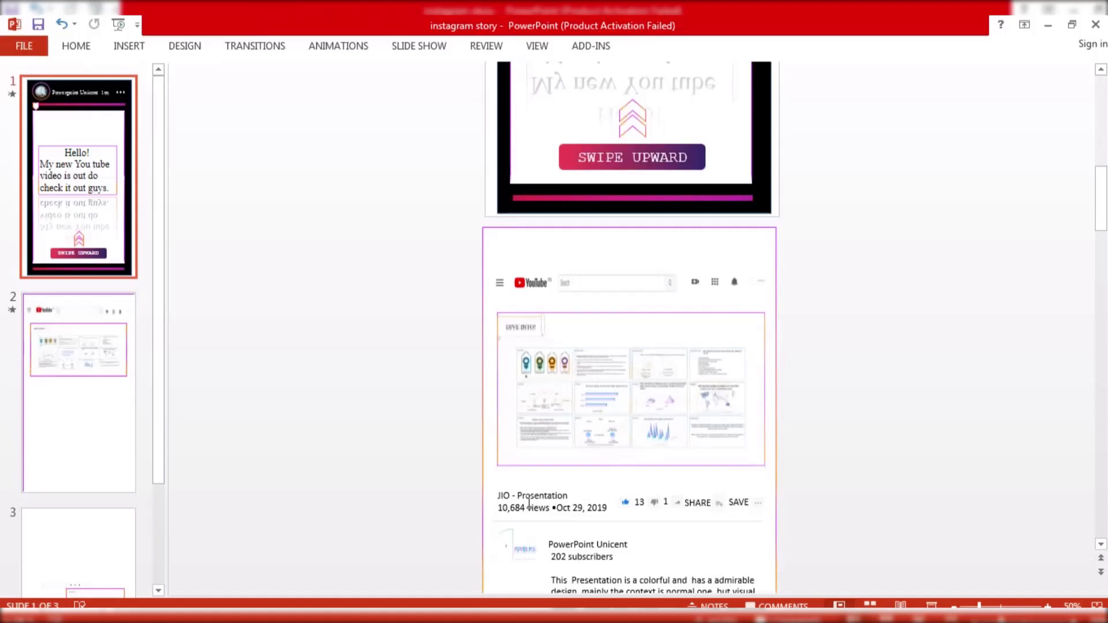
left_click_drag(500, 495, 603, 508)
key("ctrl+c")
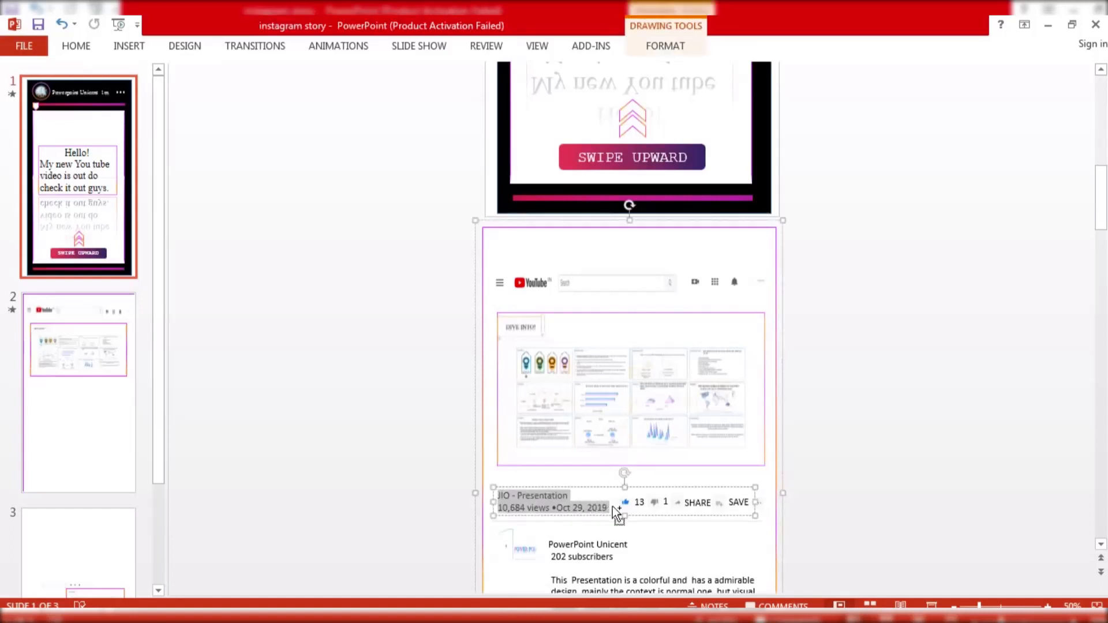
left_click(98, 451)
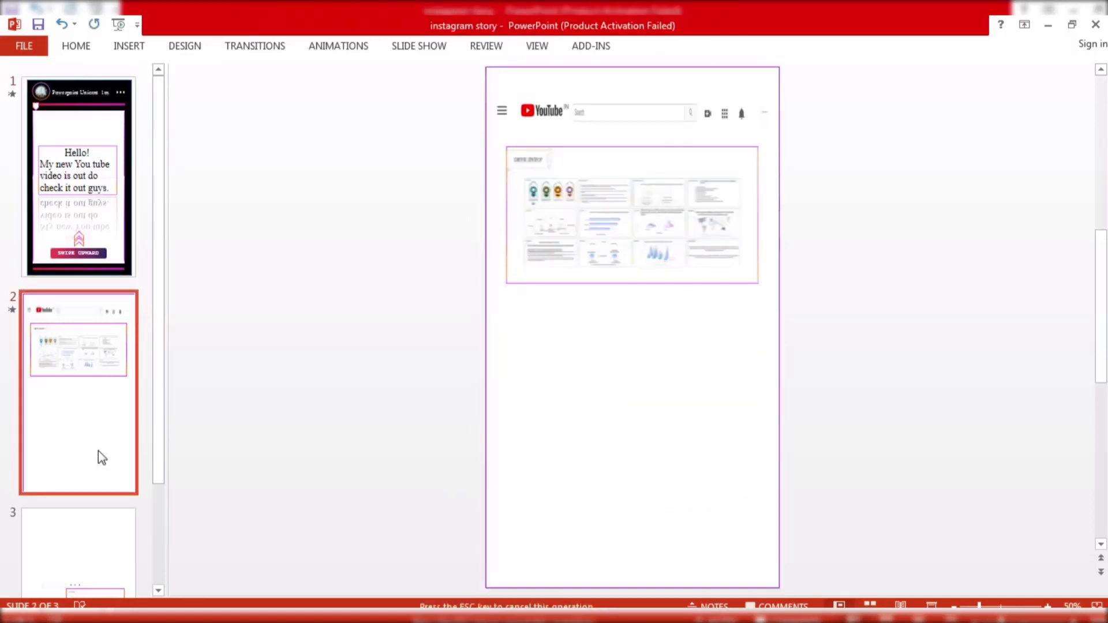
key("ctrl+v")
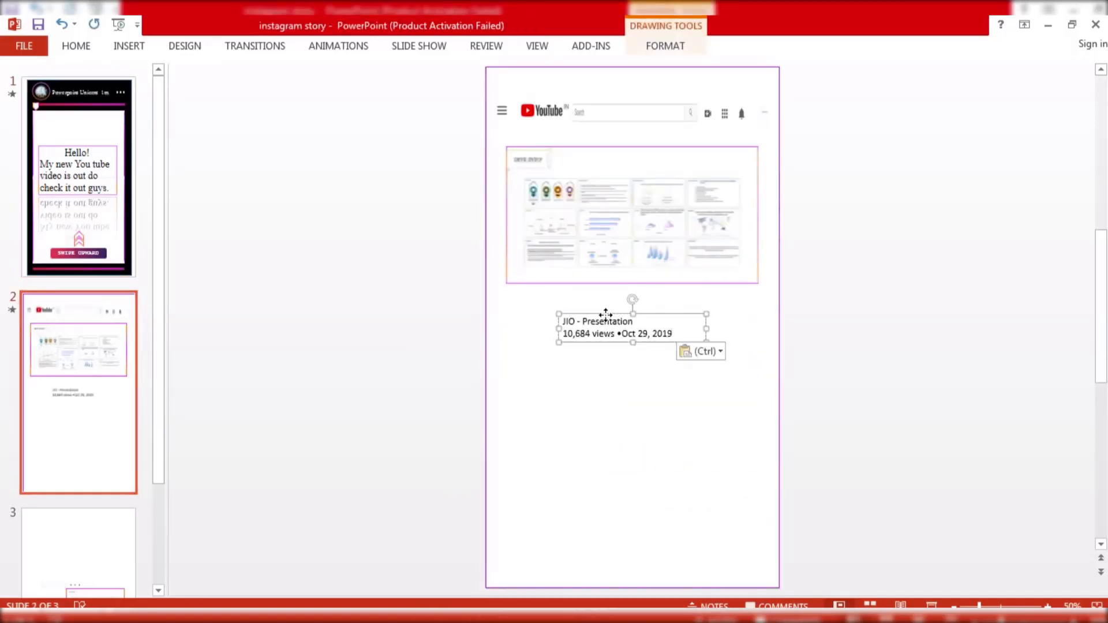
Align the title and views text under the video's left edge, and check which element follows it in the mock-up below slide 1.
left_click_drag(605, 315, 549, 293)
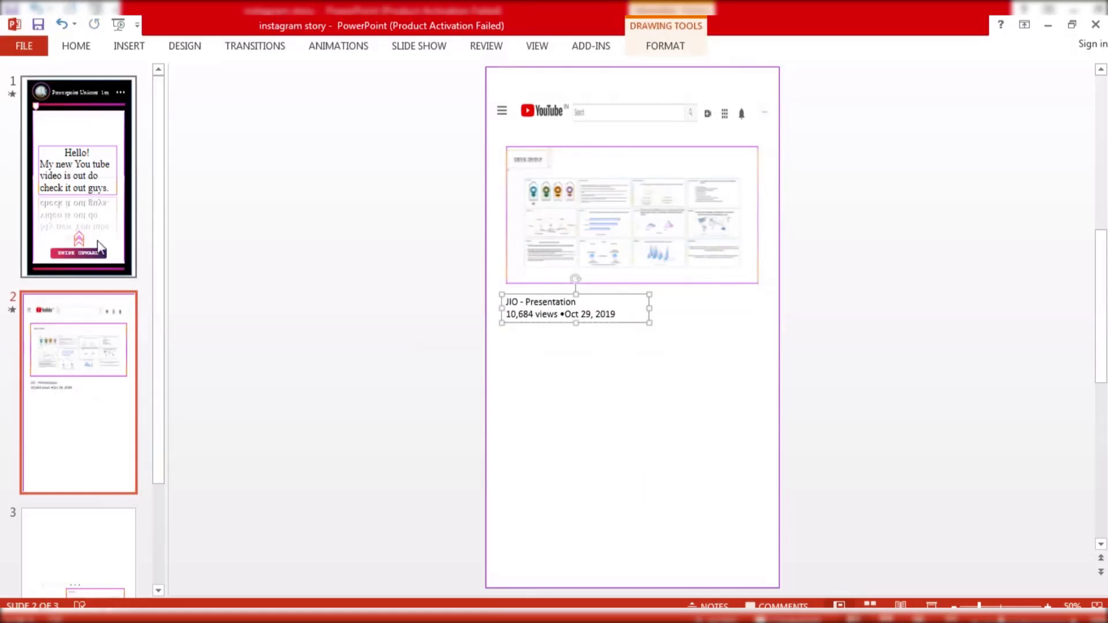
left_click(78, 173)
scroll(500, 412, "down", 5)
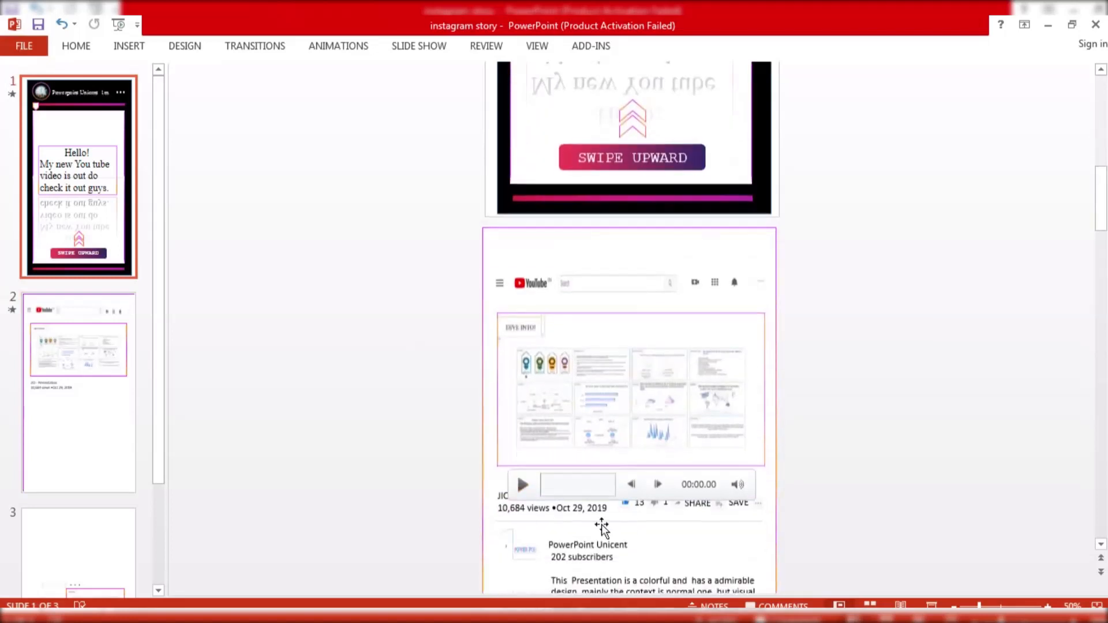
Copy the thumbs-up icon from slide 3 onto slide 2 and place it just right of the title and views text.
left_click(89, 563)
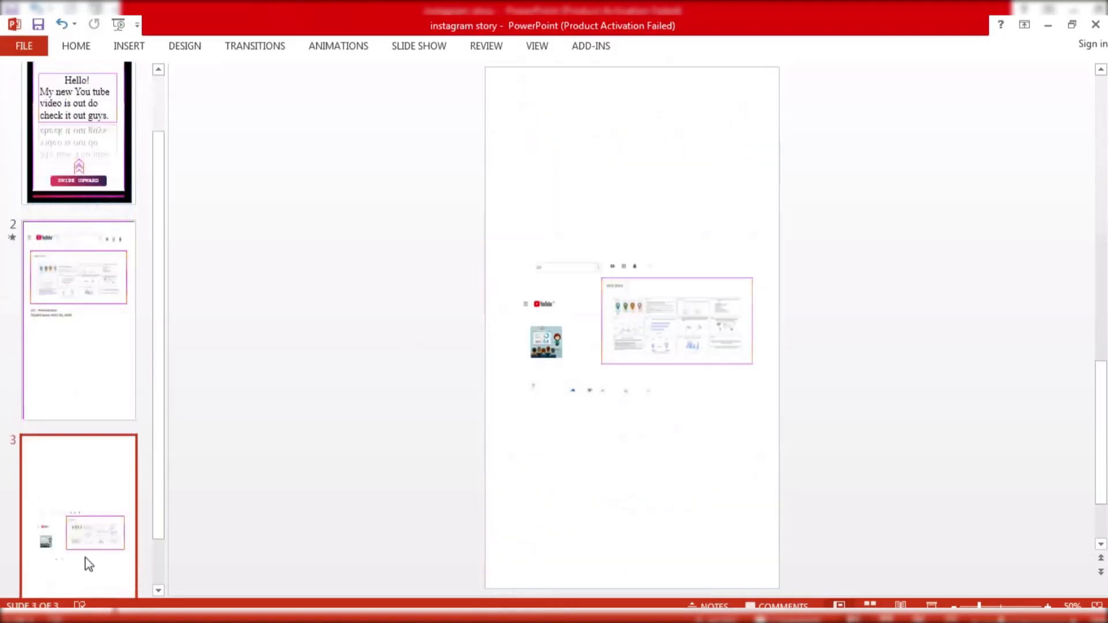
left_click(564, 387)
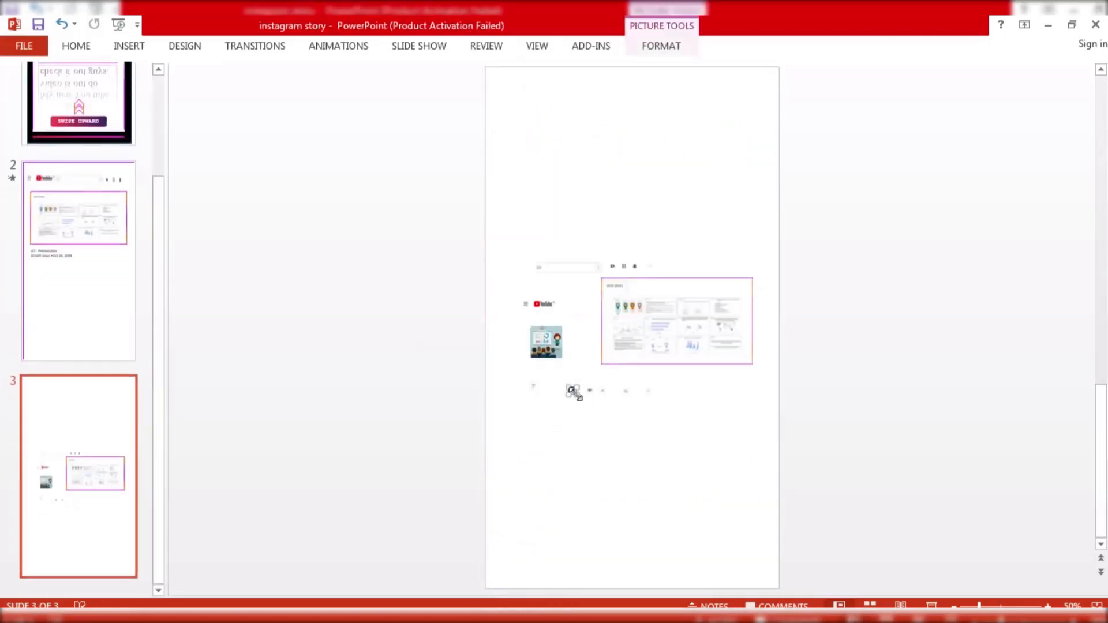
left_click(83, 287)
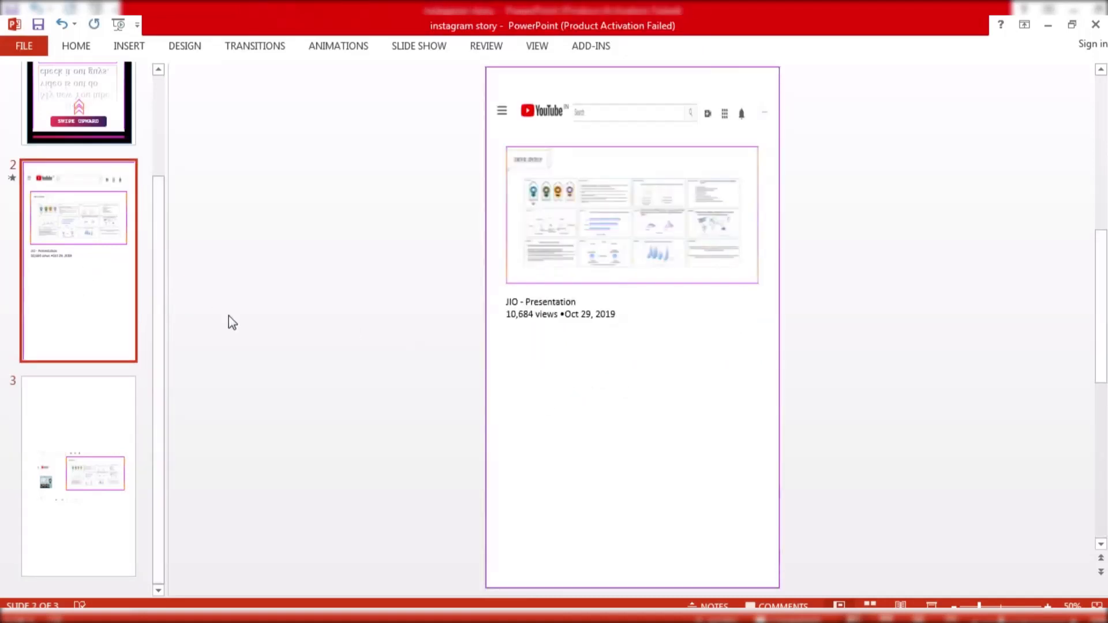
key("ctrl+v")
left_click_drag(574, 396, 645, 310)
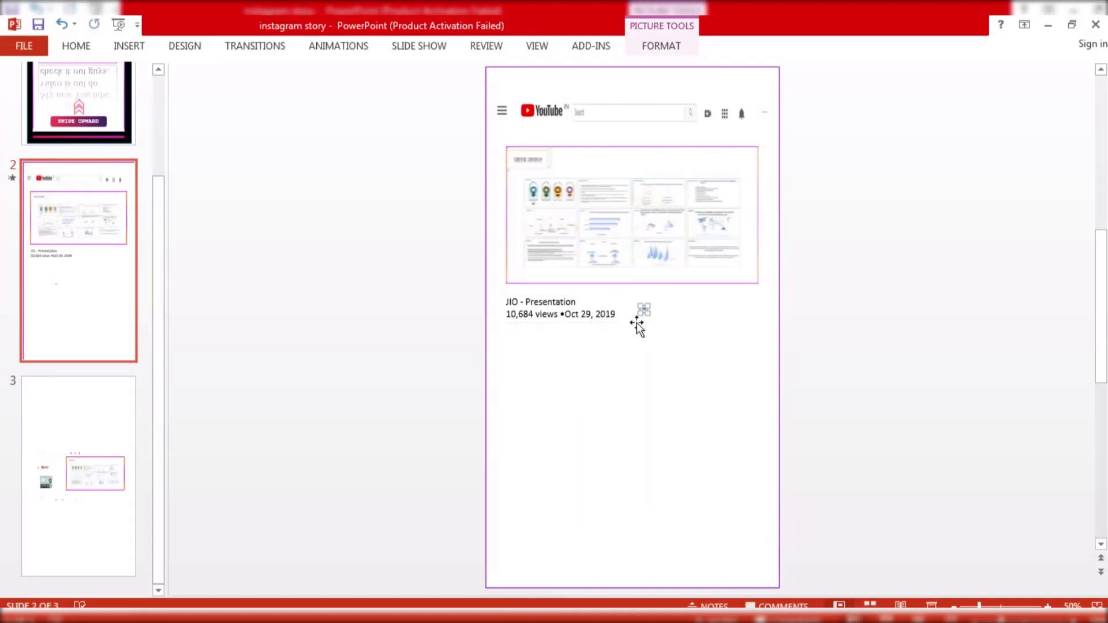
left_click(611, 376)
Copy the like count "13" from the mock-up below slide 1 and place it right beside the thumbs-up icon on slide 2.
left_click(89, 137)
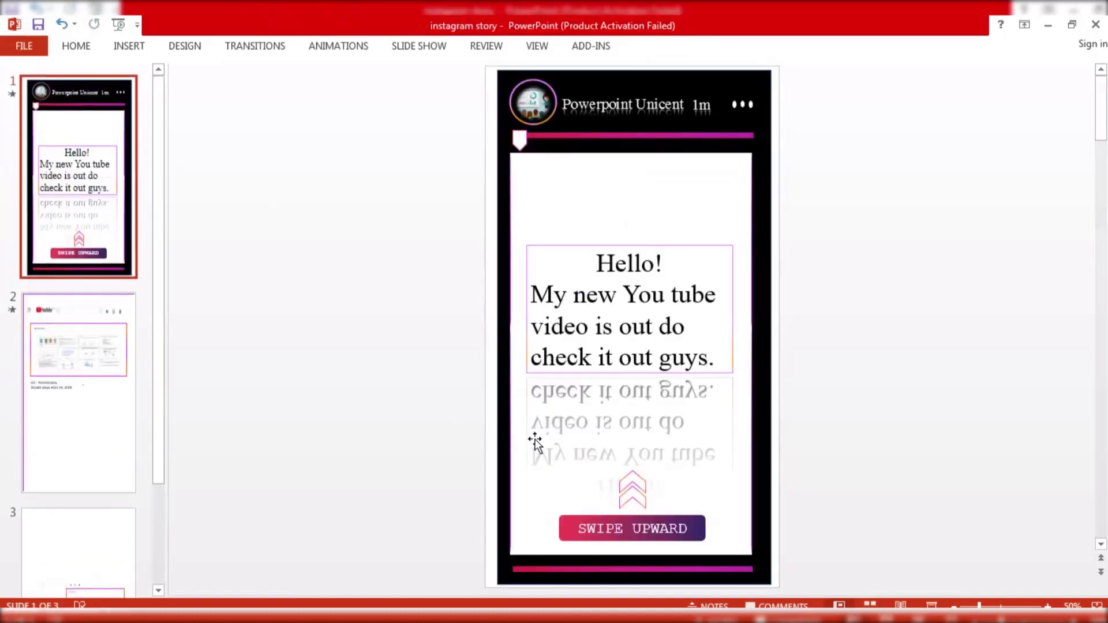
scroll(531, 440, "down", 3)
scroll(607, 549, "down", 3)
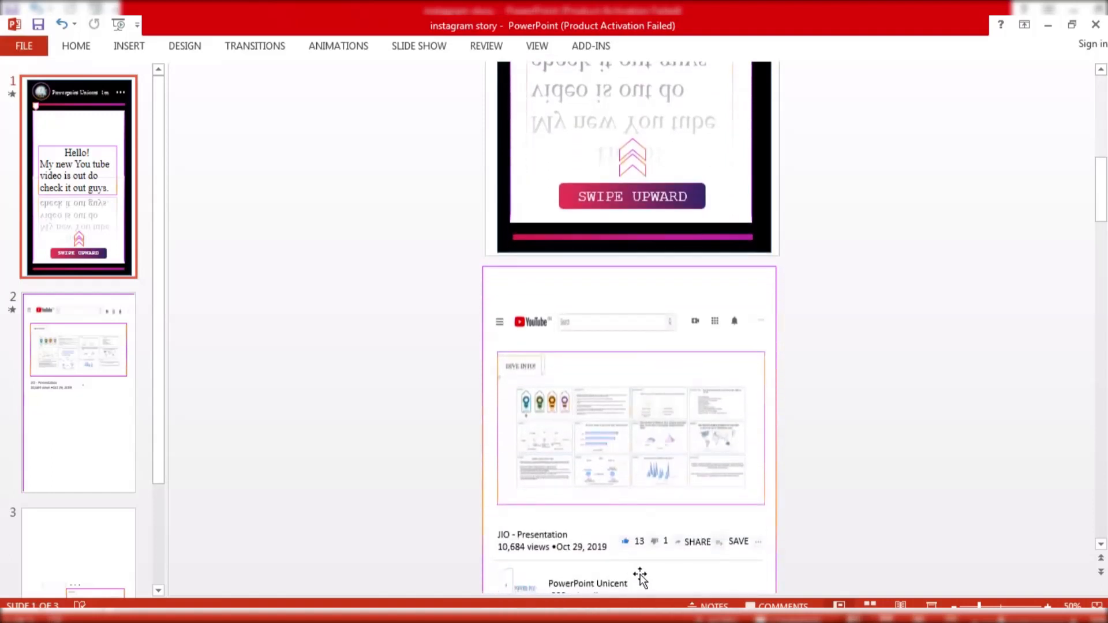
left_click(644, 546)
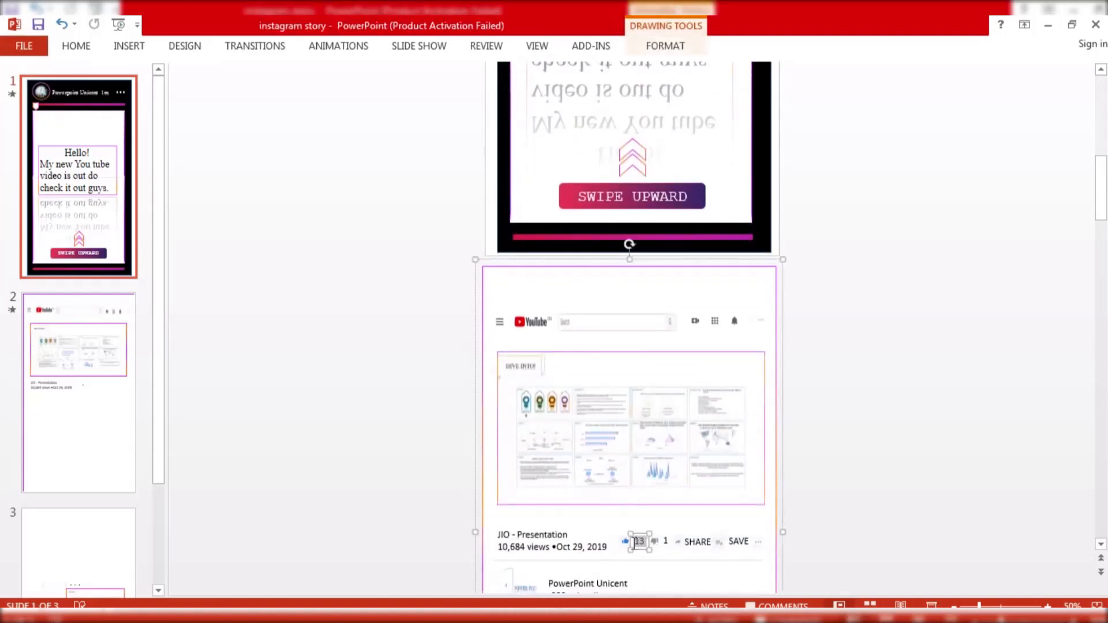
left_click(71, 389)
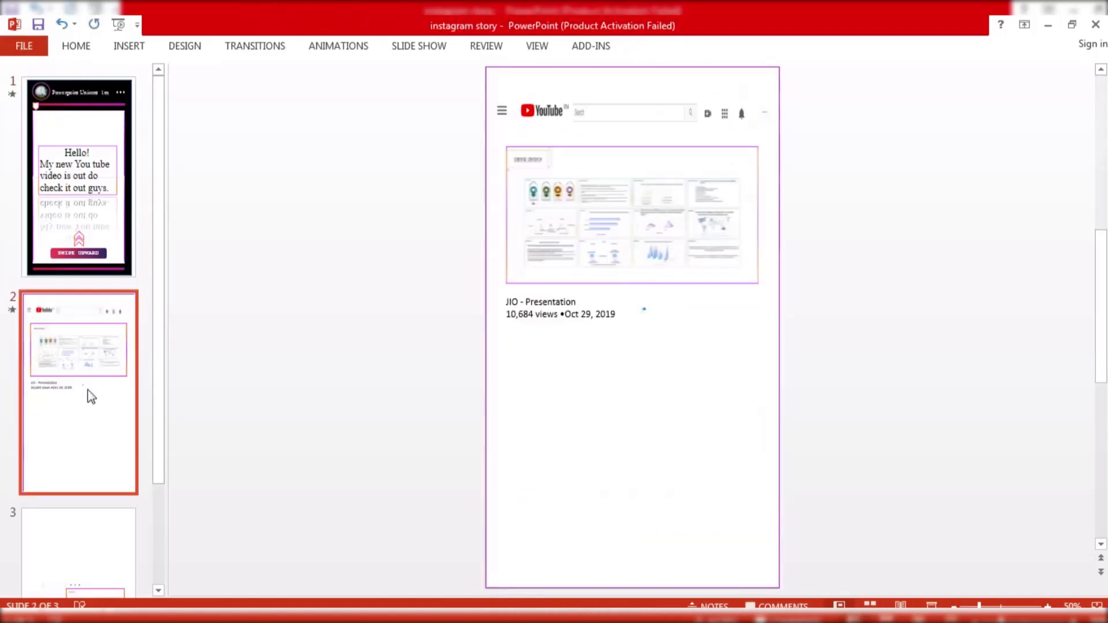
key("ctrl+v")
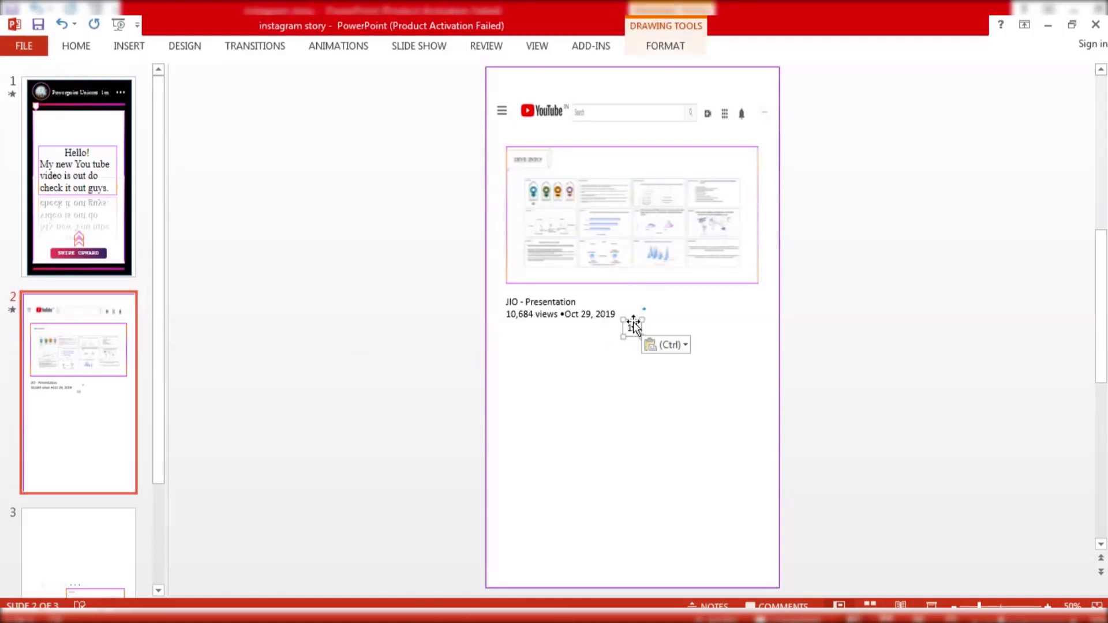
left_click_drag(632, 324, 653, 301)
left_click(450, 396)
Check the mock-up below slide 1, and copy the thumbs-down icon from slide 3 to just right of the "13" on slide 2.
left_click(37, 222)
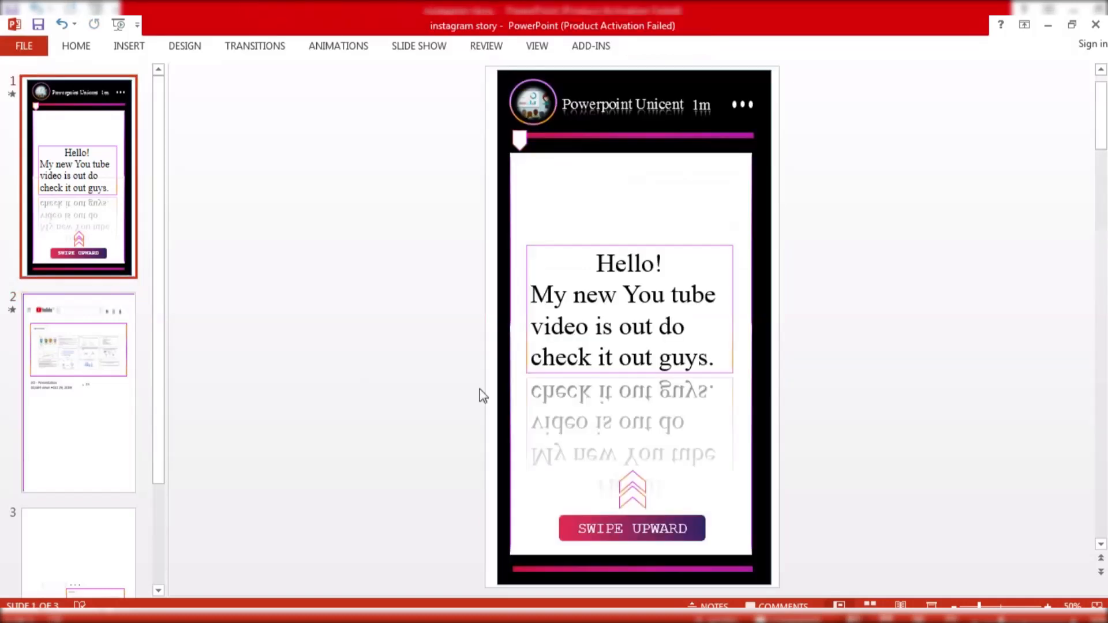
scroll(483, 396, "down", 6)
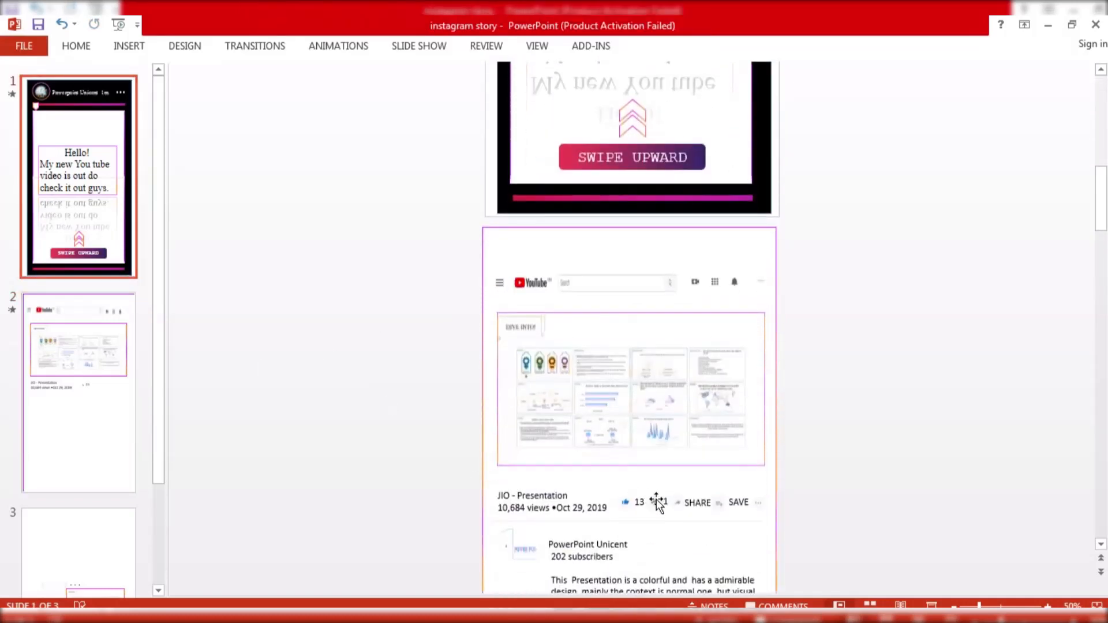
double_click(666, 503)
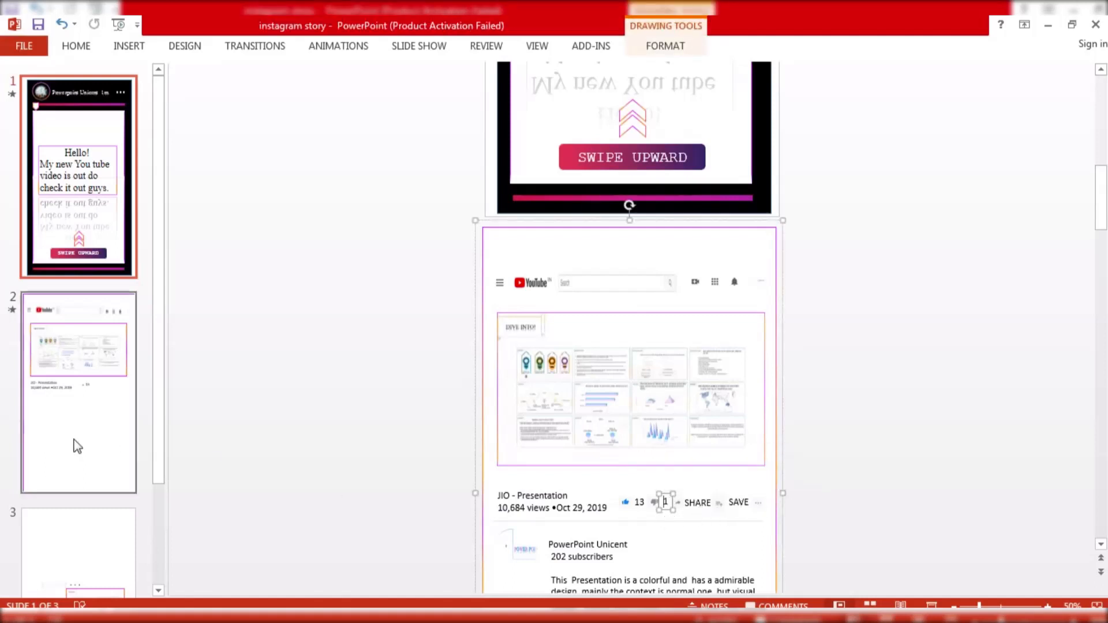
left_click(69, 542)
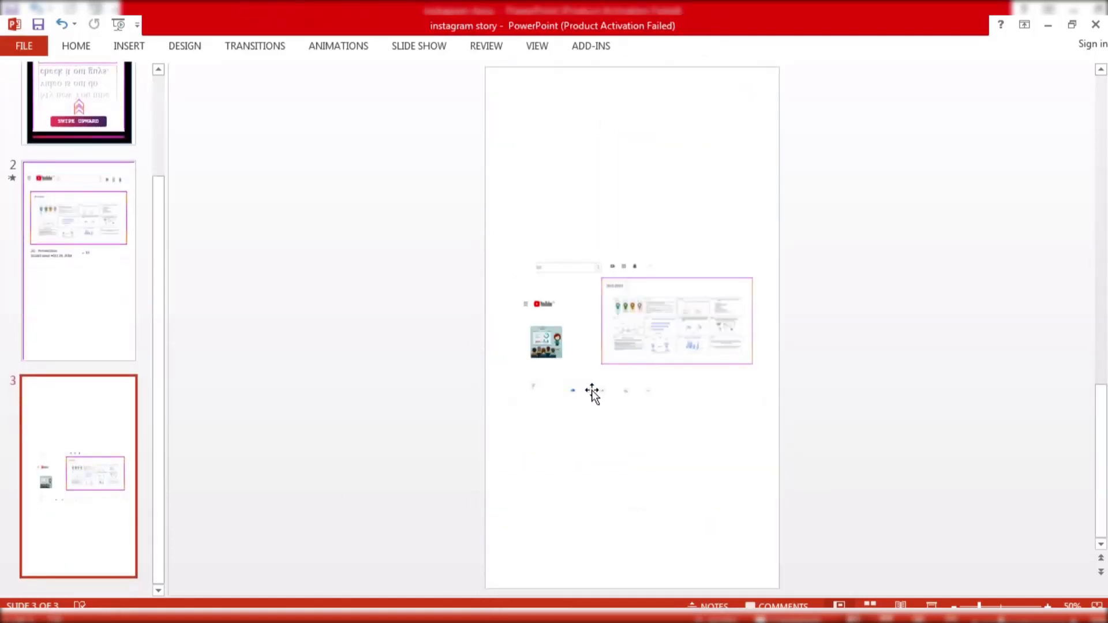
left_click(590, 391)
left_click(126, 310)
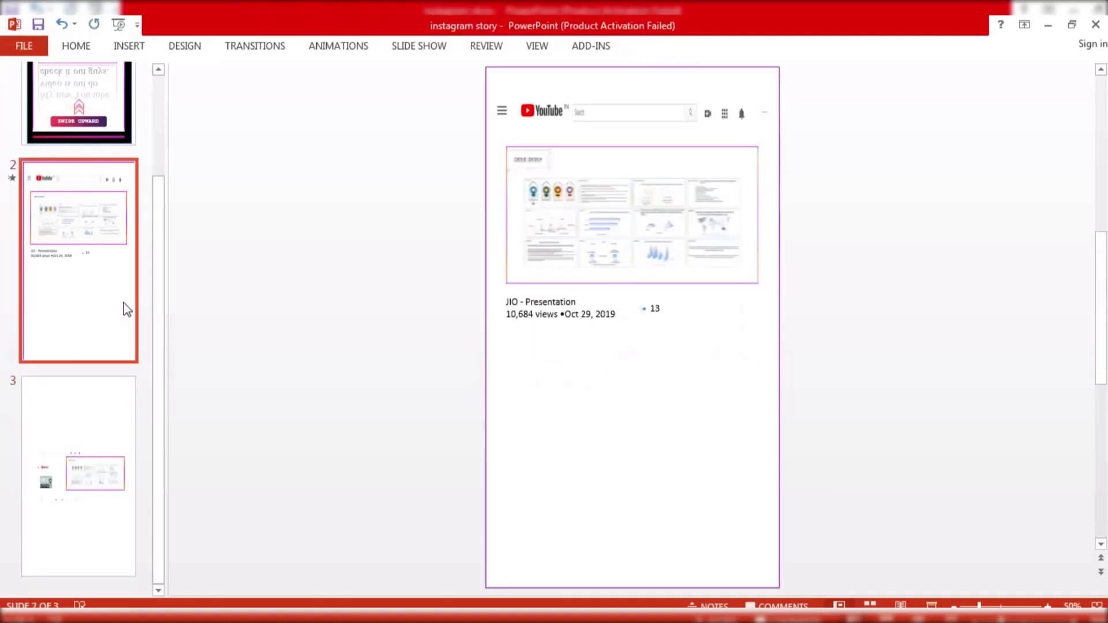
key("ctrl+v")
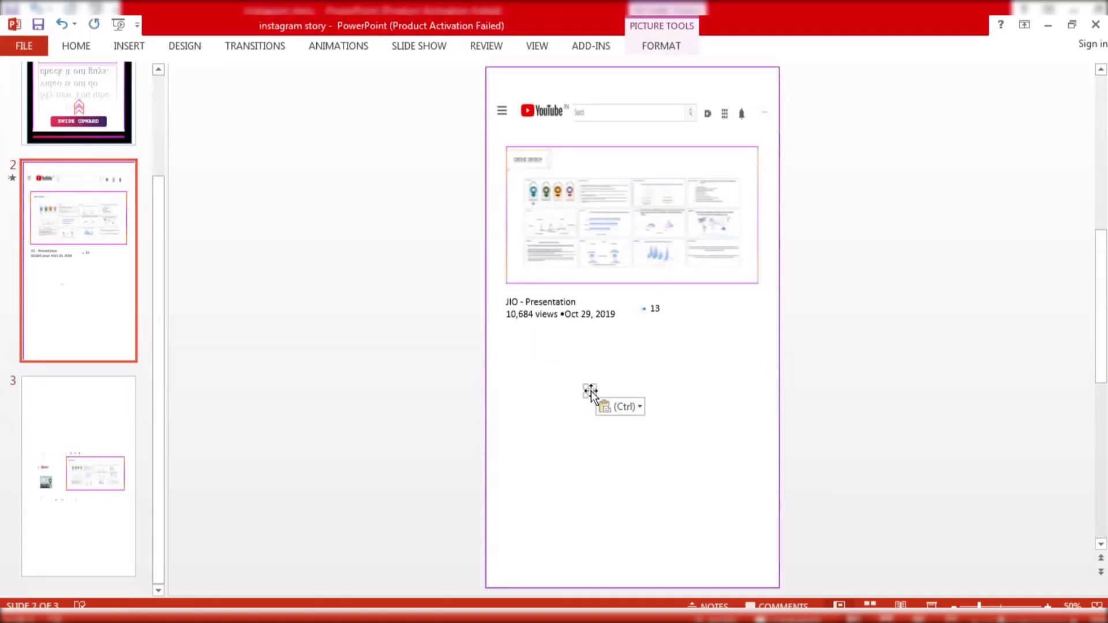
left_click_drag(590, 391, 671, 307)
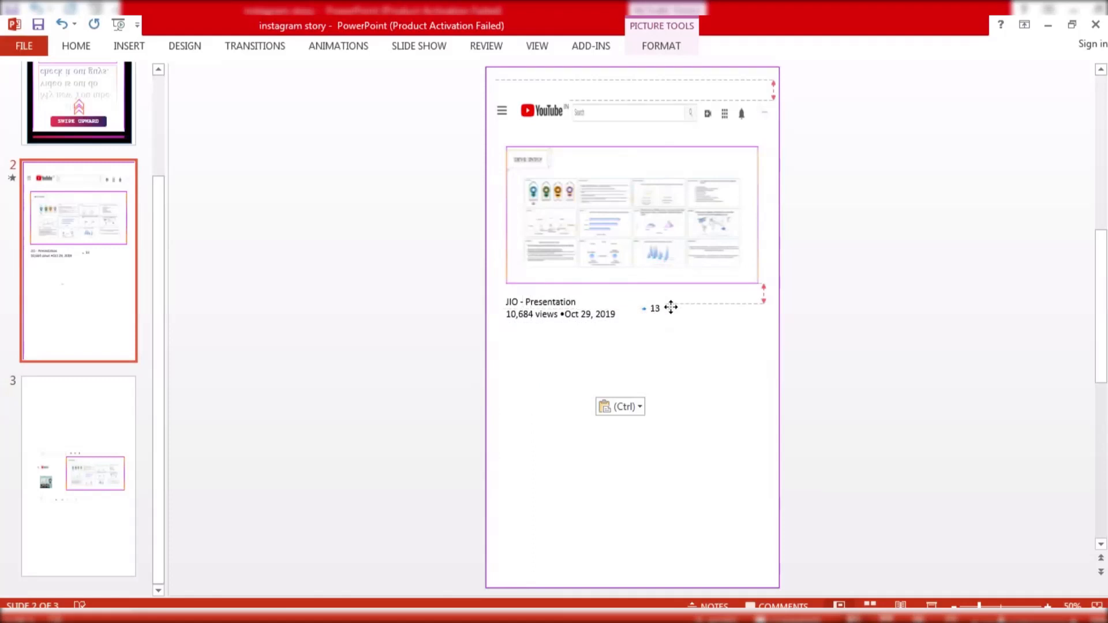
left_click(564, 314)
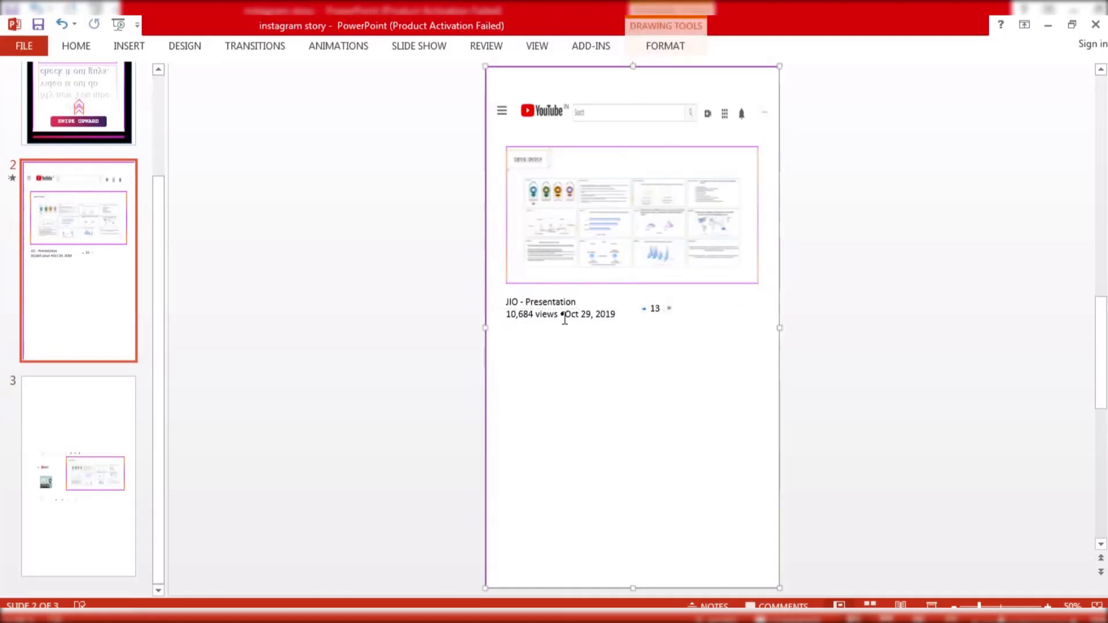
Copy the dislike count "1" from the mock-up below slide 1 and align it right beside the thumbs-down icon on slide 2.
left_click(83, 109)
scroll(673, 463, "down", 5)
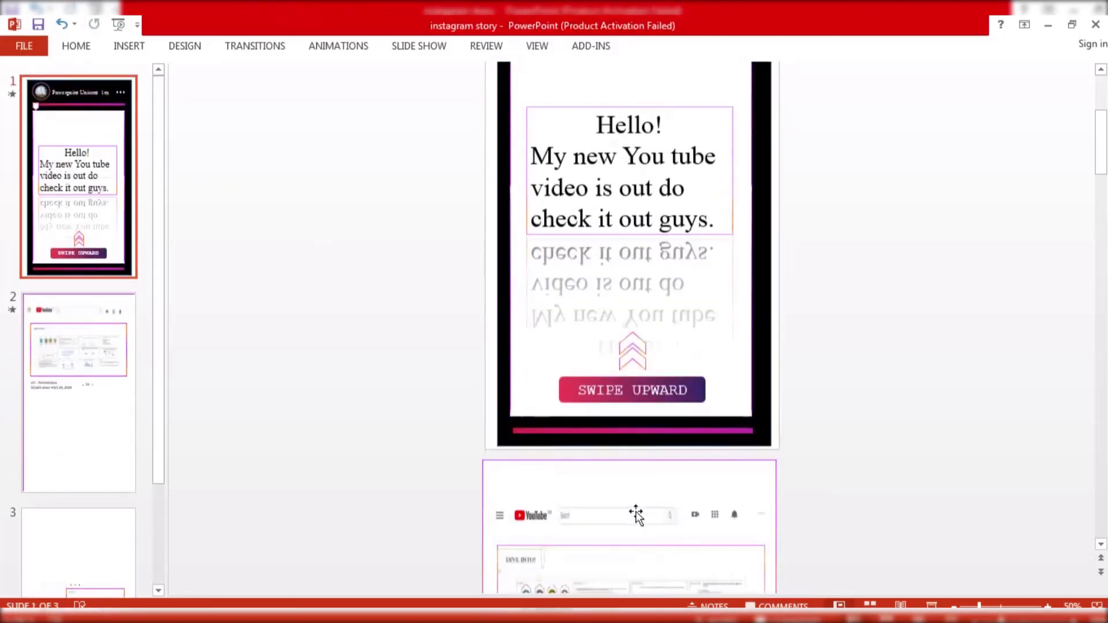
scroll(646, 526, "down", 1)
left_click(665, 506)
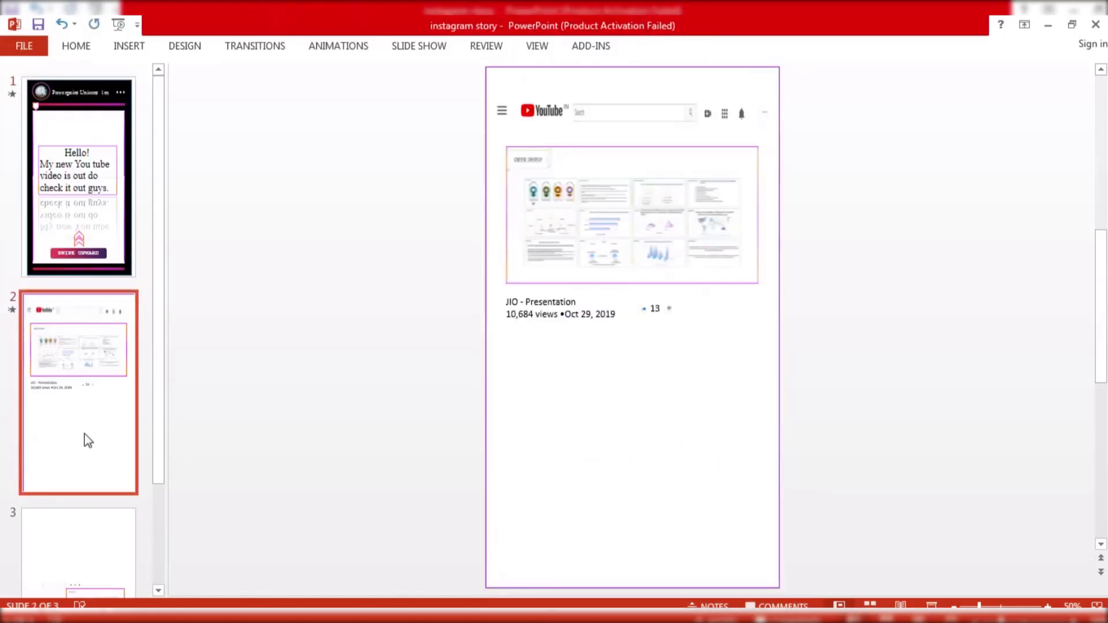
key("ctrl+v")
left_click_drag(635, 321, 677, 300)
left_click(603, 391)
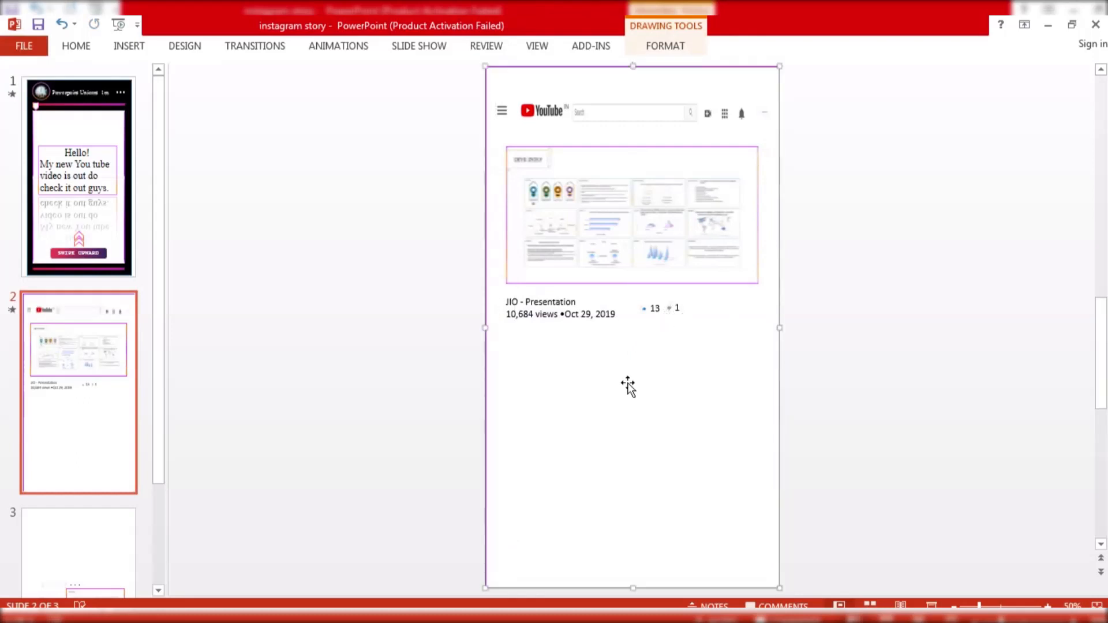
left_click(680, 307)
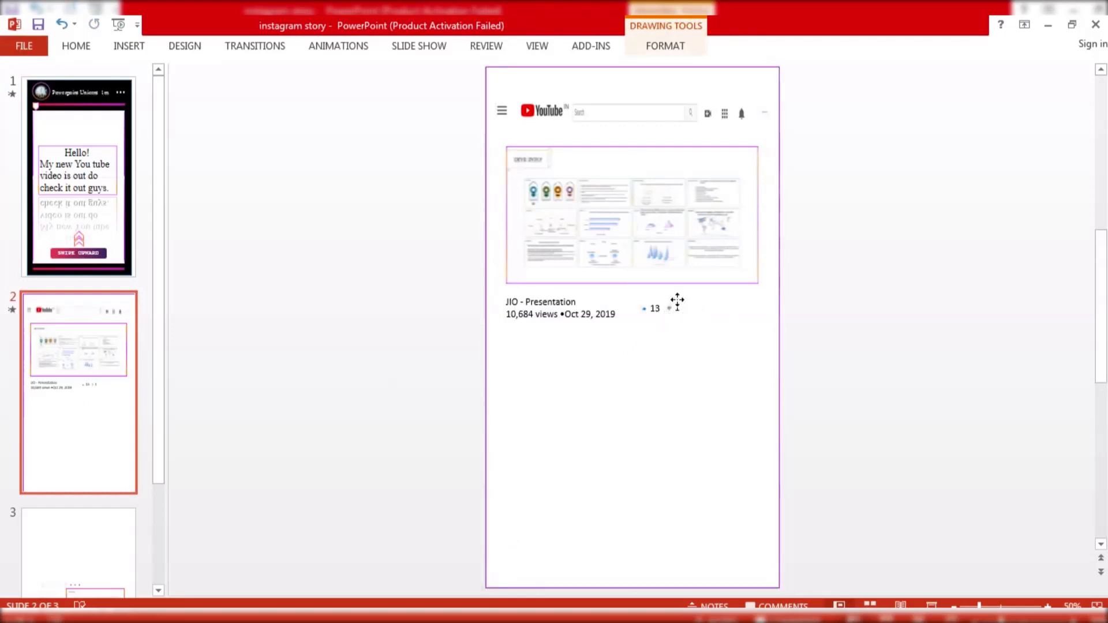
left_click_drag(677, 300, 678, 301)
left_click(661, 351)
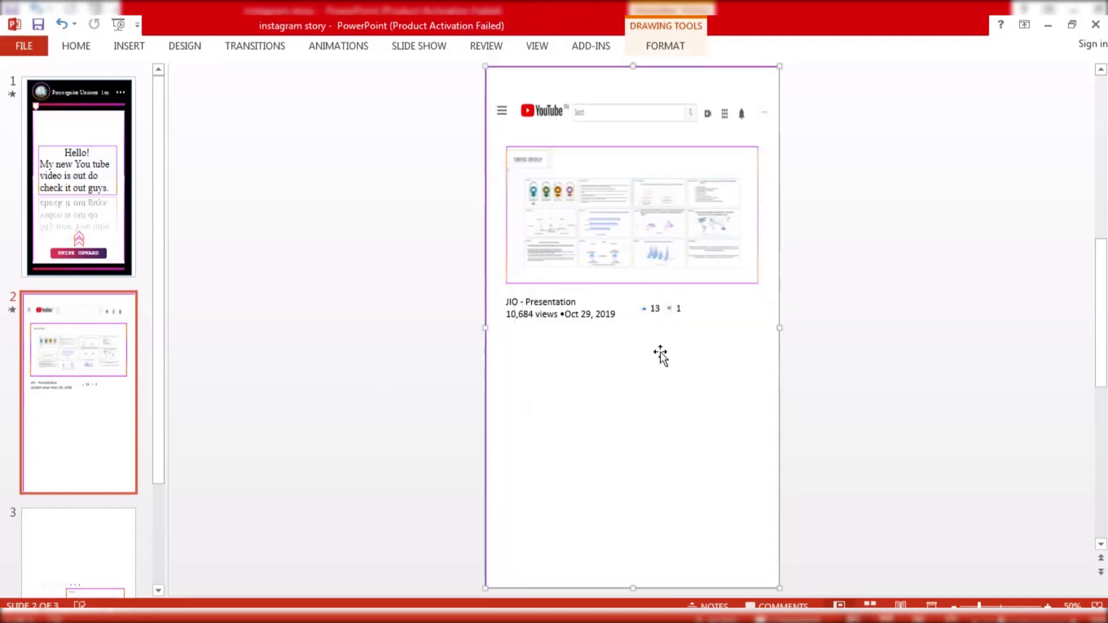
Check the mock-up below slide 1, and copy the share arrow icon from slide 3 to just right of the "1" on slide 2.
scroll(659, 339, "up", 5)
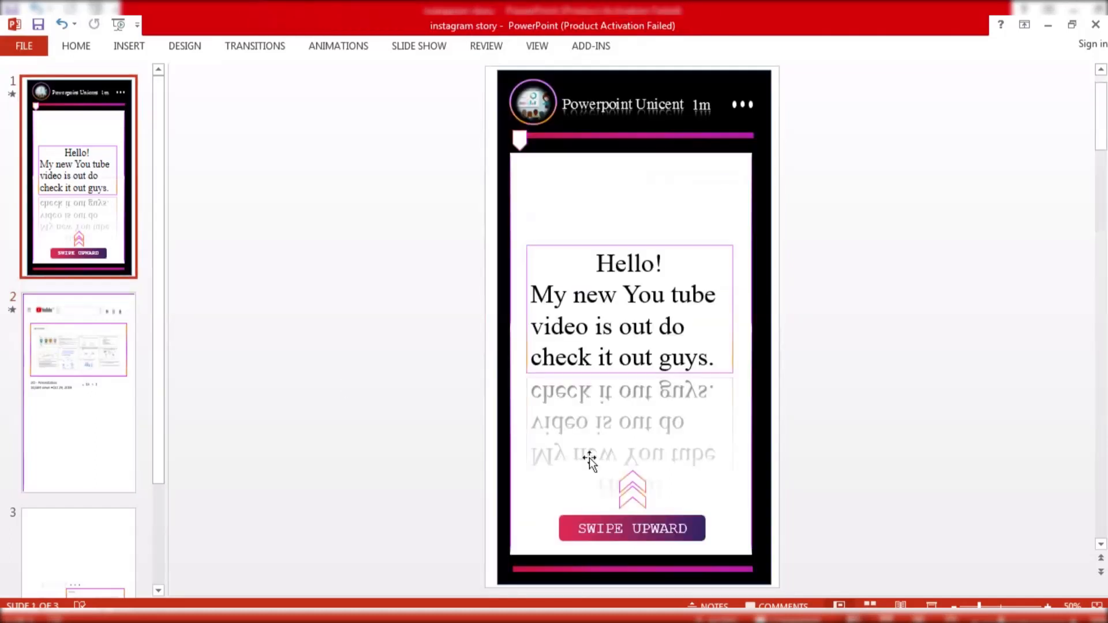
scroll(590, 458, "down", 2)
scroll(548, 479, "down", 3)
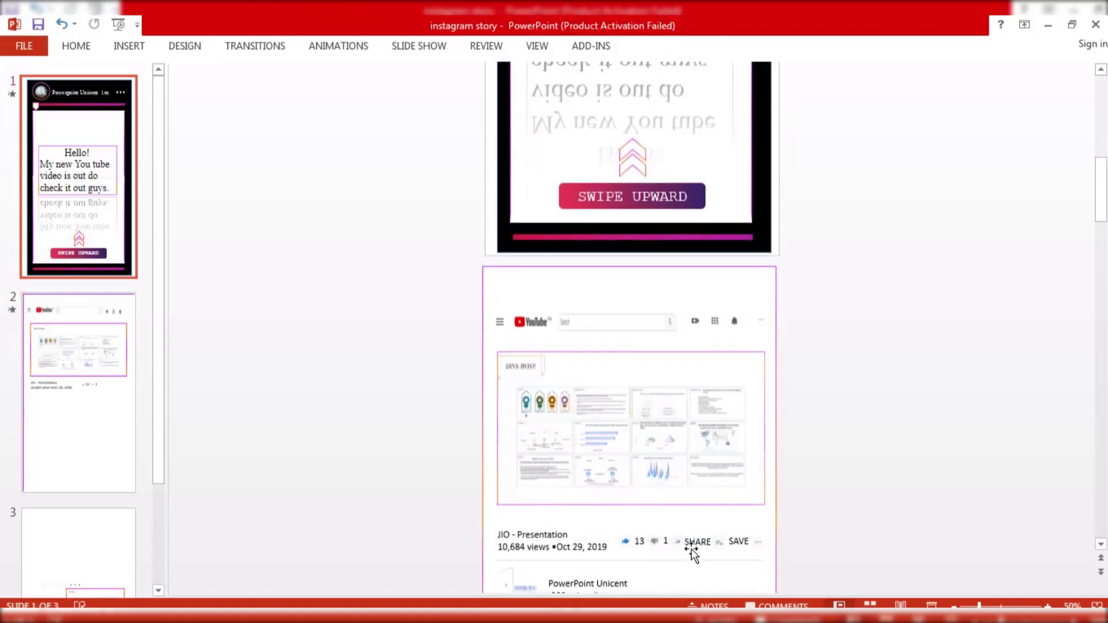
left_click(94, 556)
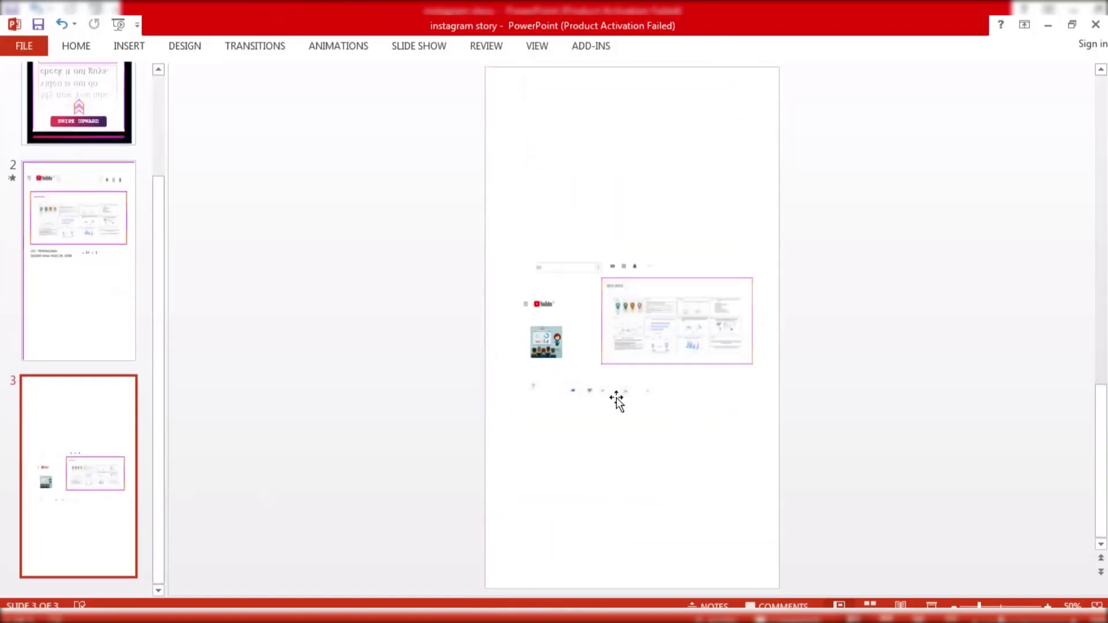
left_click(602, 389)
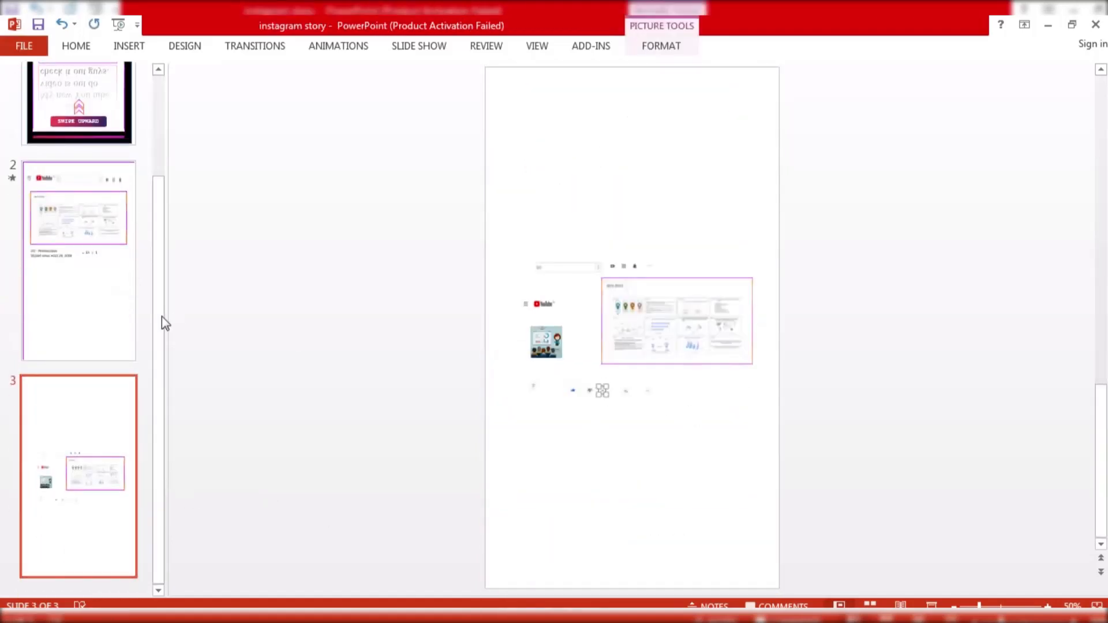
left_click(81, 315)
key("ctrl+v")
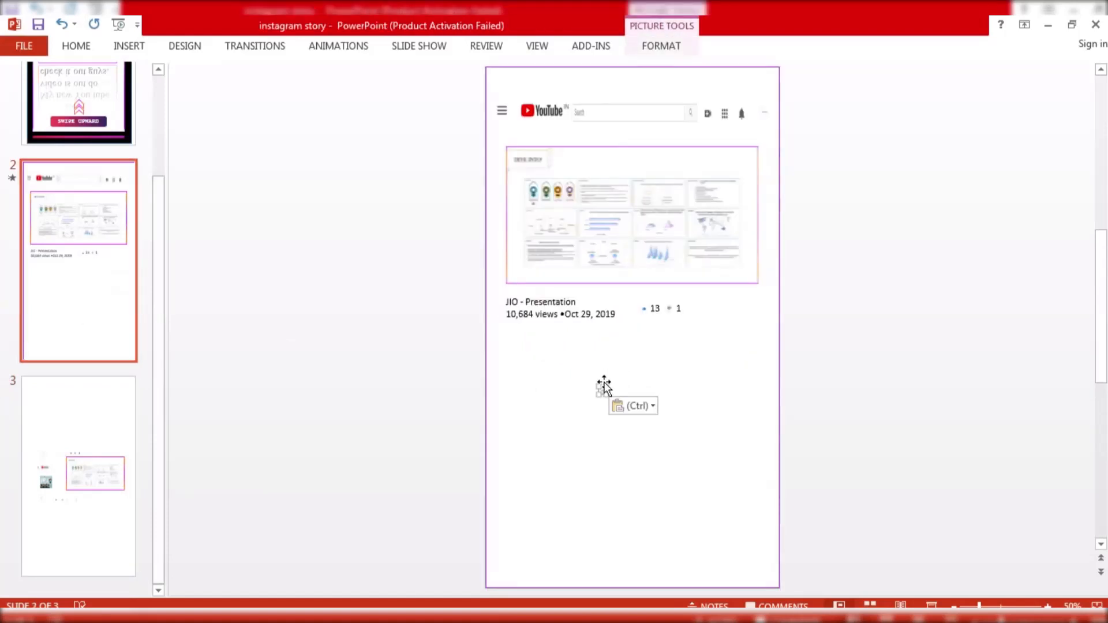
left_click_drag(602, 388, 687, 307)
left_click(683, 316)
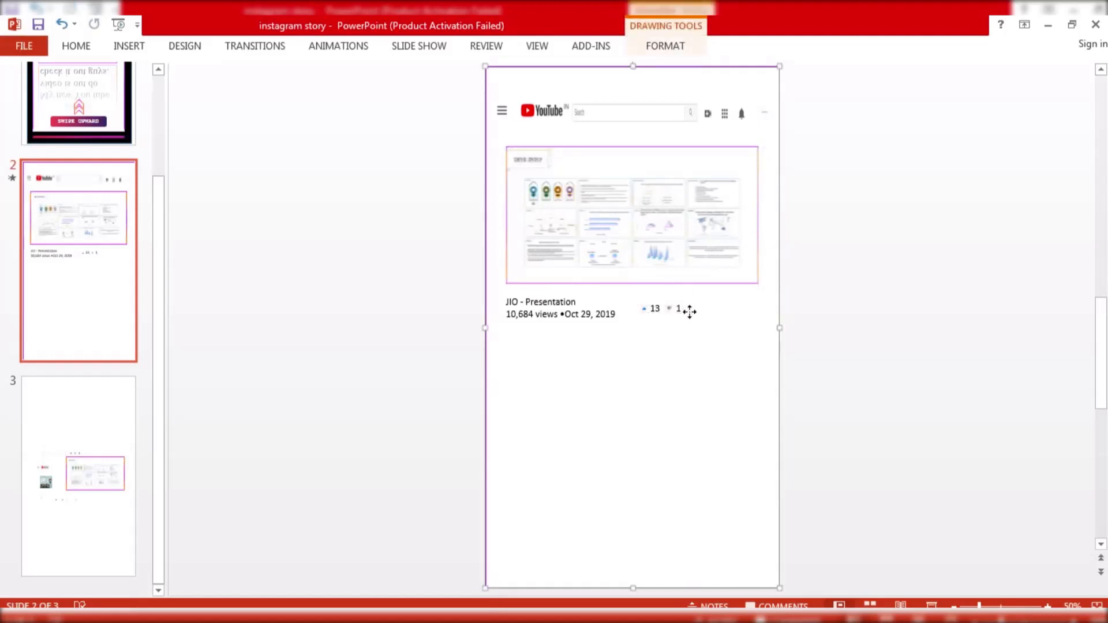
left_click(689, 310)
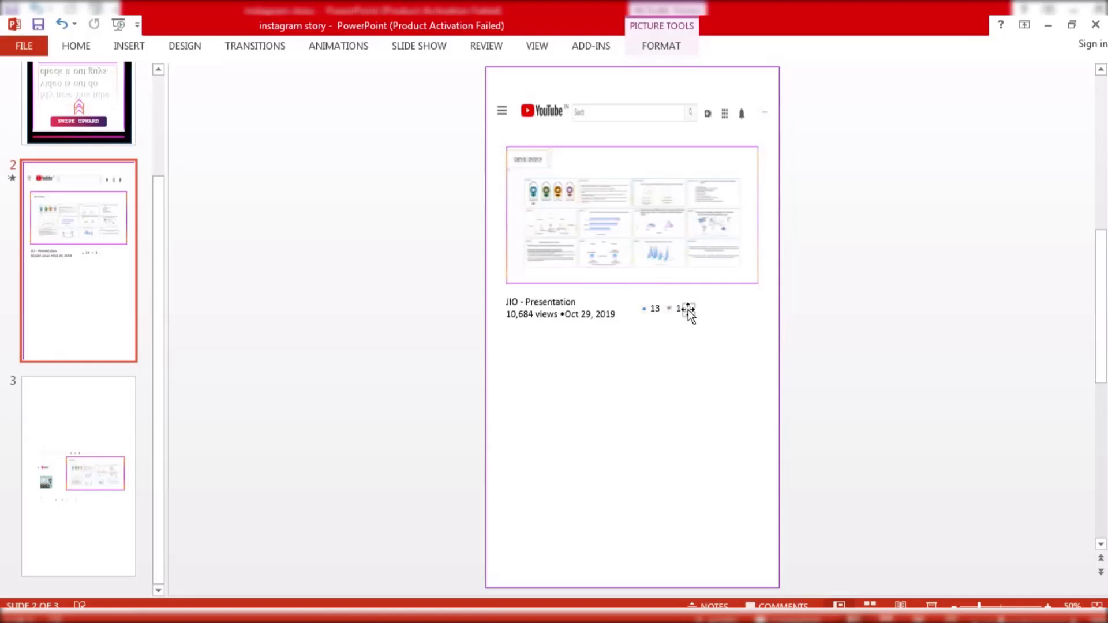
left_click_drag(686, 309, 687, 310)
left_click(606, 353)
Copy the "SHARE" label from the mock-up below slide 1 and place it right beside the share arrow icon on slide 2.
left_click(109, 132)
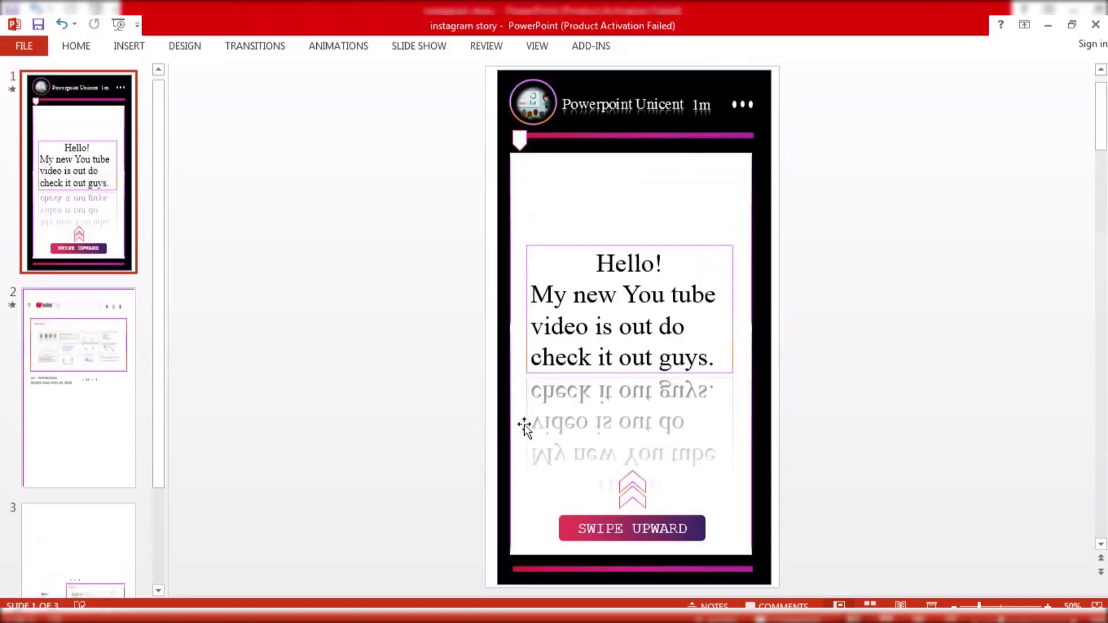
scroll(655, 537, "down", 5)
left_click(696, 541)
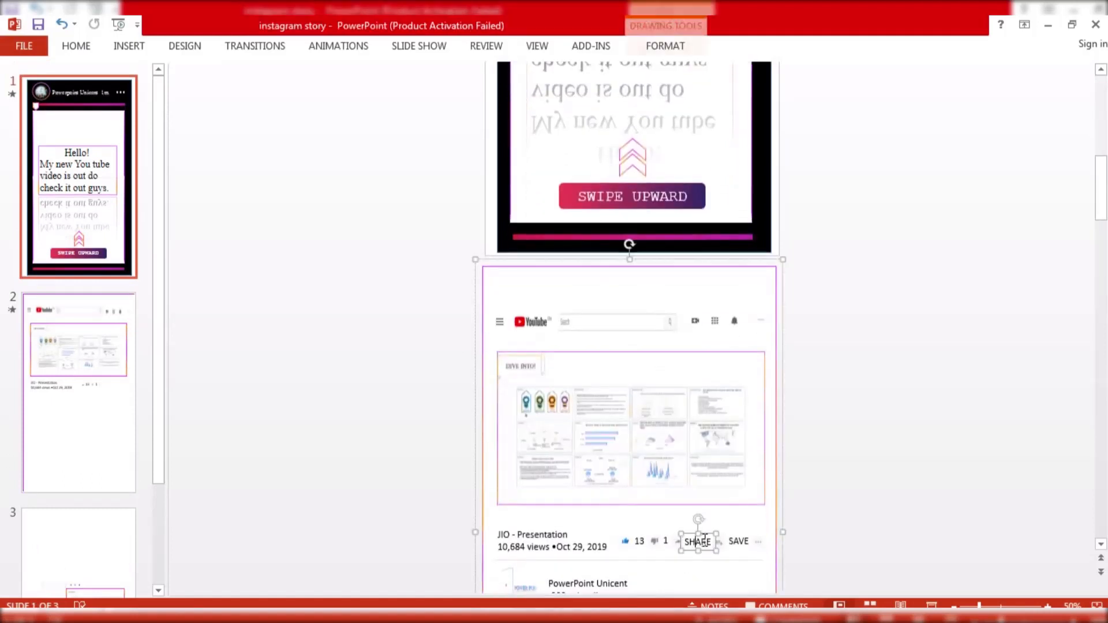
key("ctrl+c")
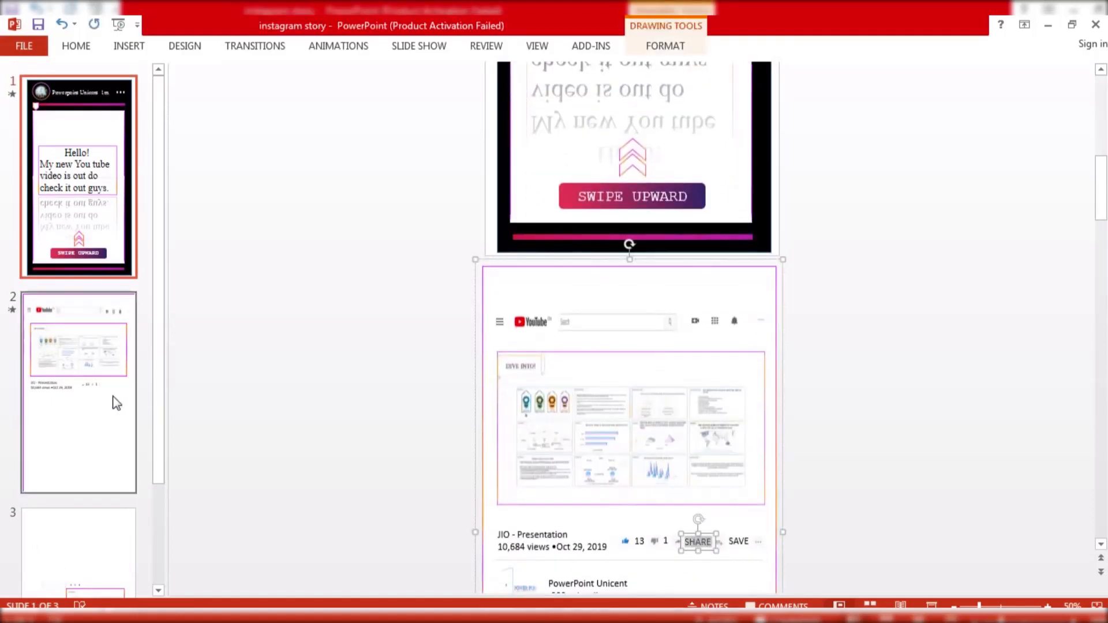
left_click(114, 393)
key("ctrl+v")
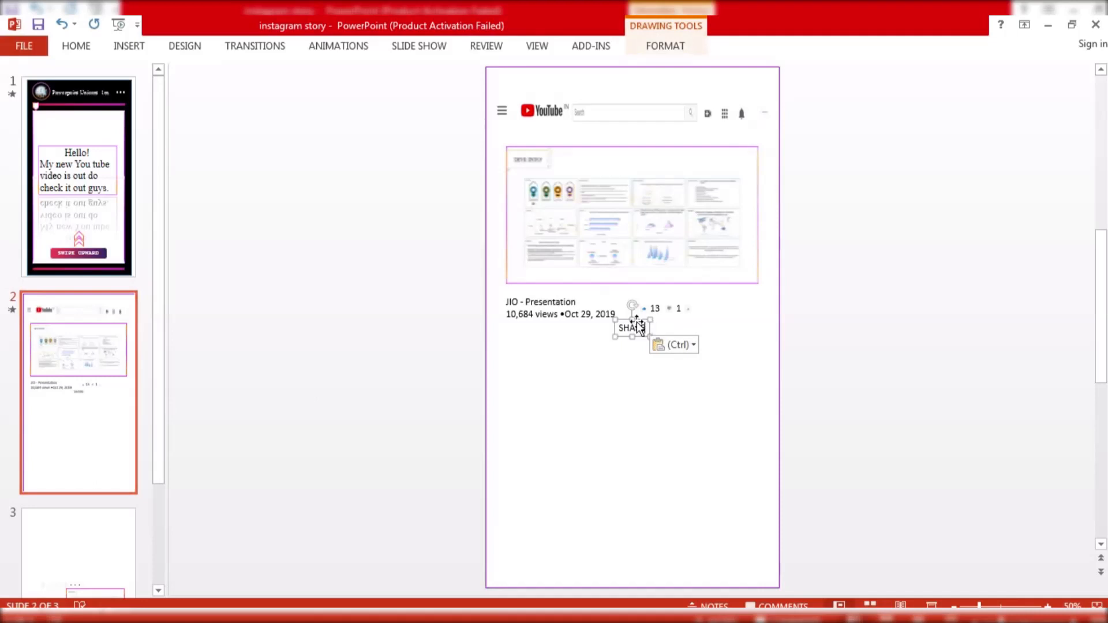
left_click_drag(636, 321, 707, 307)
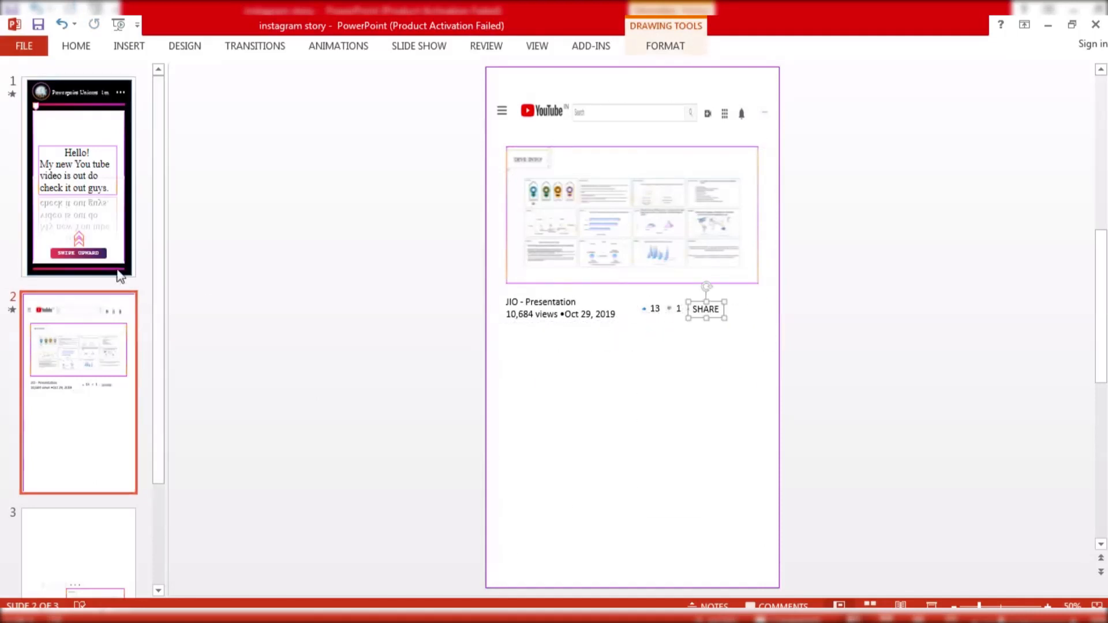
Copy the save icon from slide 3 and place it just right of the "SHARE" label on slide 2.
left_click(74, 563)
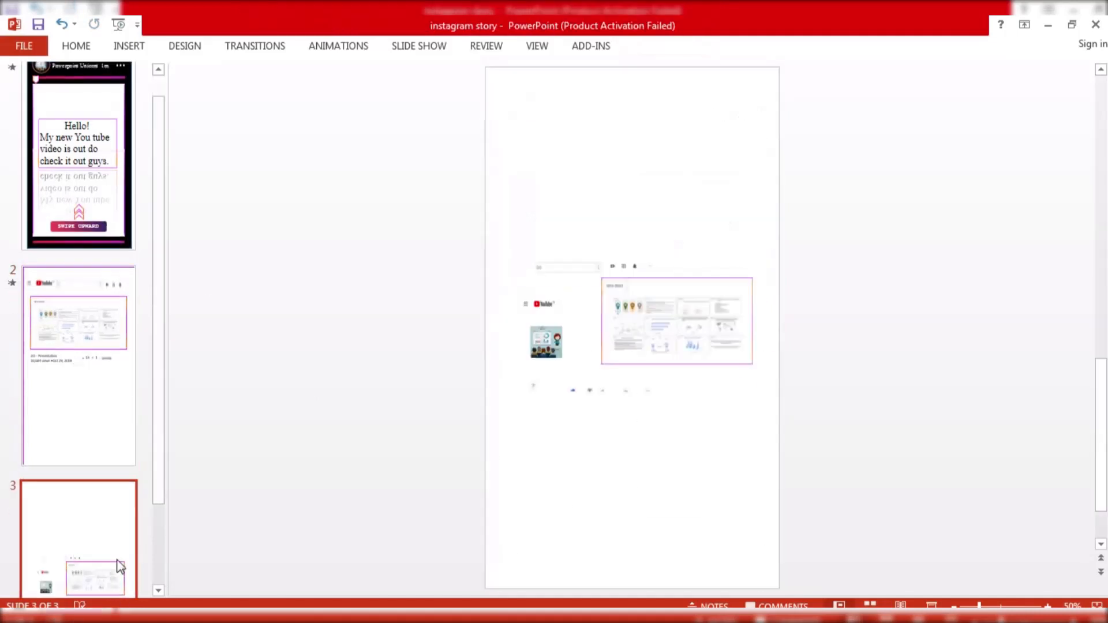
left_click(627, 390)
left_click(705, 424)
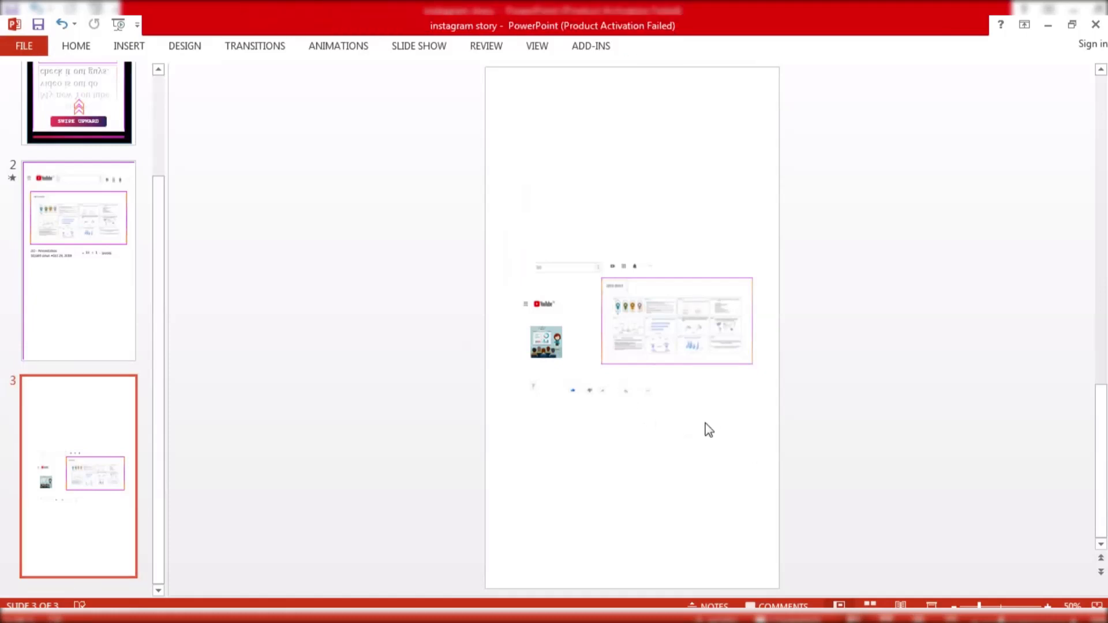
left_click(624, 395)
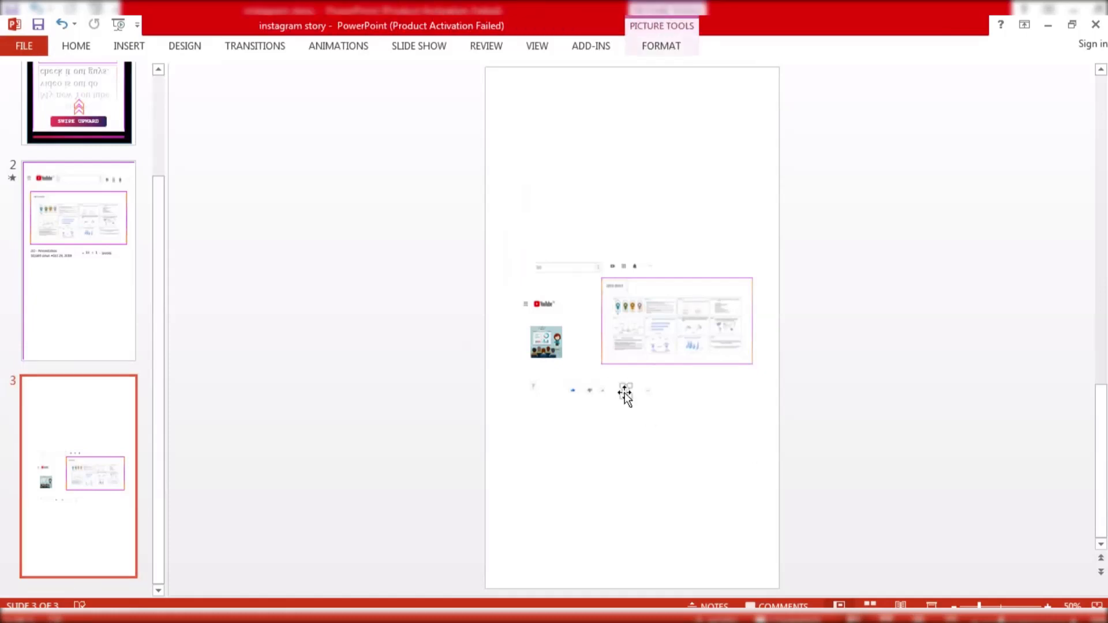
key("ctrl+c")
left_click(75, 288)
key("ctrl+v")
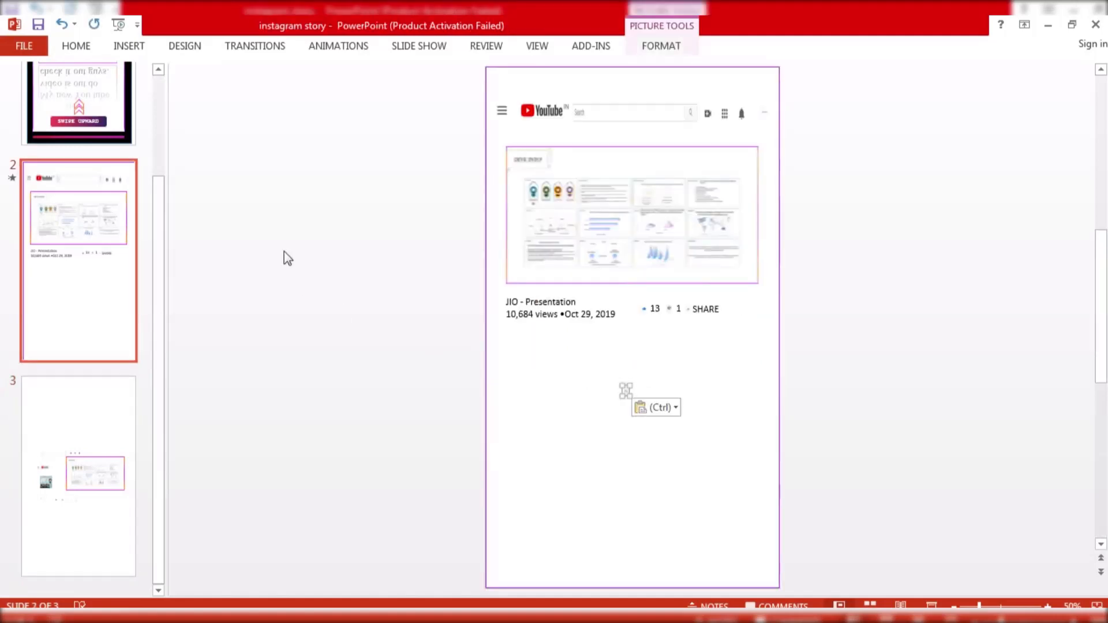
left_click_drag(626, 388, 724, 309)
left_click(697, 373)
Copy the "SAVE" label from the mock-up below slide 1 and align it right beside the save icon on slide 2.
left_click(77, 138)
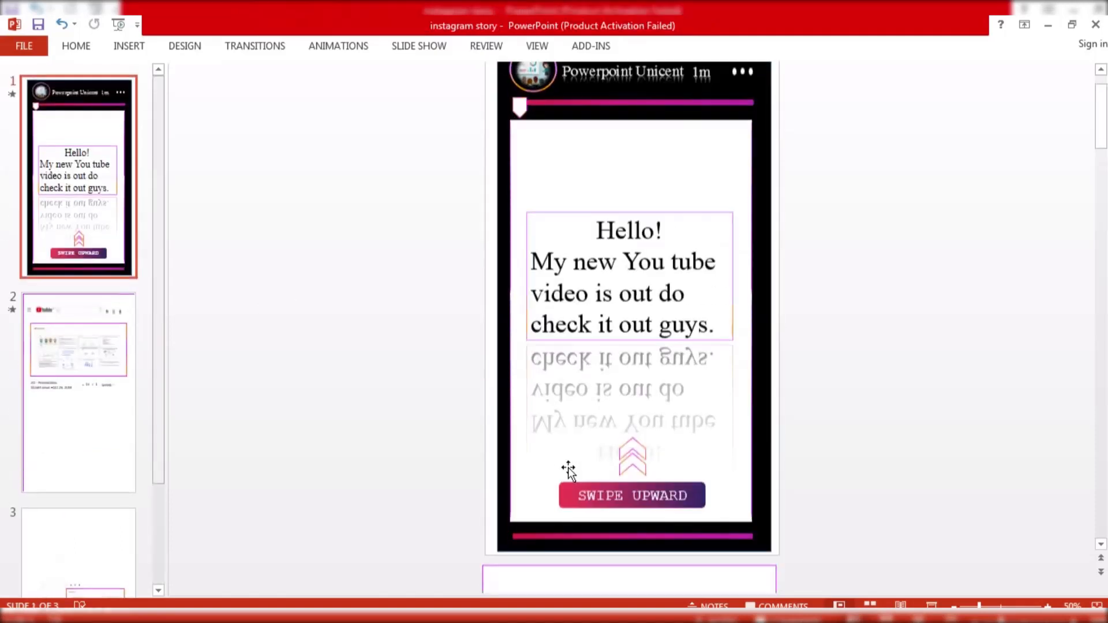
scroll(569, 470, "down", 5)
left_click(740, 564)
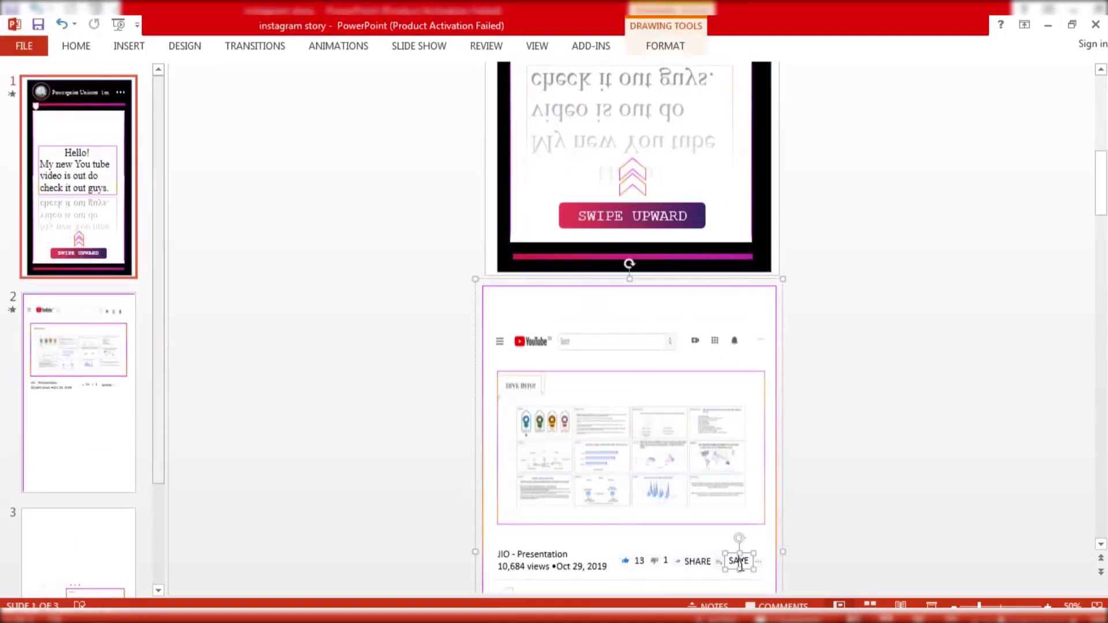
key("Delete")
left_click(109, 423)
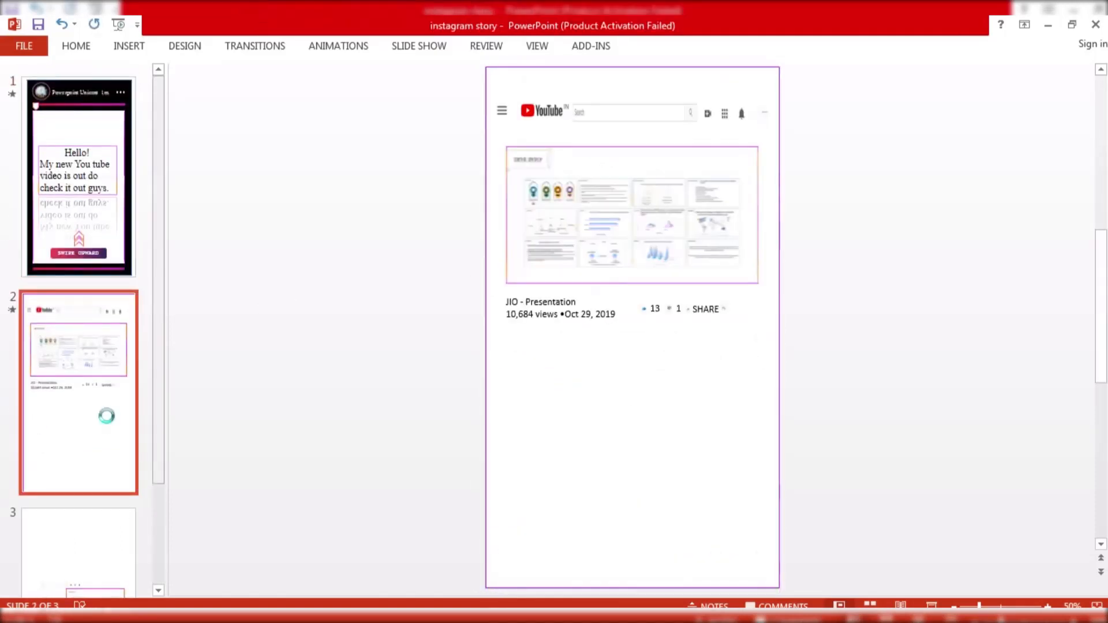
left_click(600, 314)
key("ctrl+v")
left_click_drag(639, 321, 743, 304)
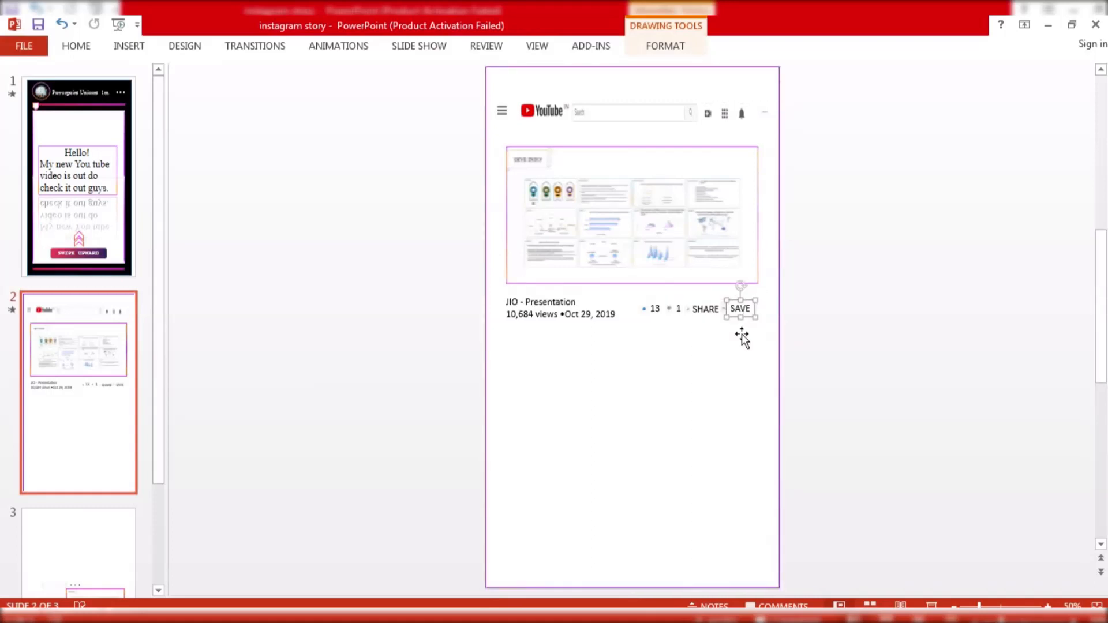
left_click(737, 349)
left_click(744, 305)
left_click_drag(747, 300, 746, 301)
left_click(705, 374)
Copy the three-dots icon from the mock-up below slide 1 and place it just right of the "SAVE" label on slide 2.
left_click(56, 426)
left_click(118, 242)
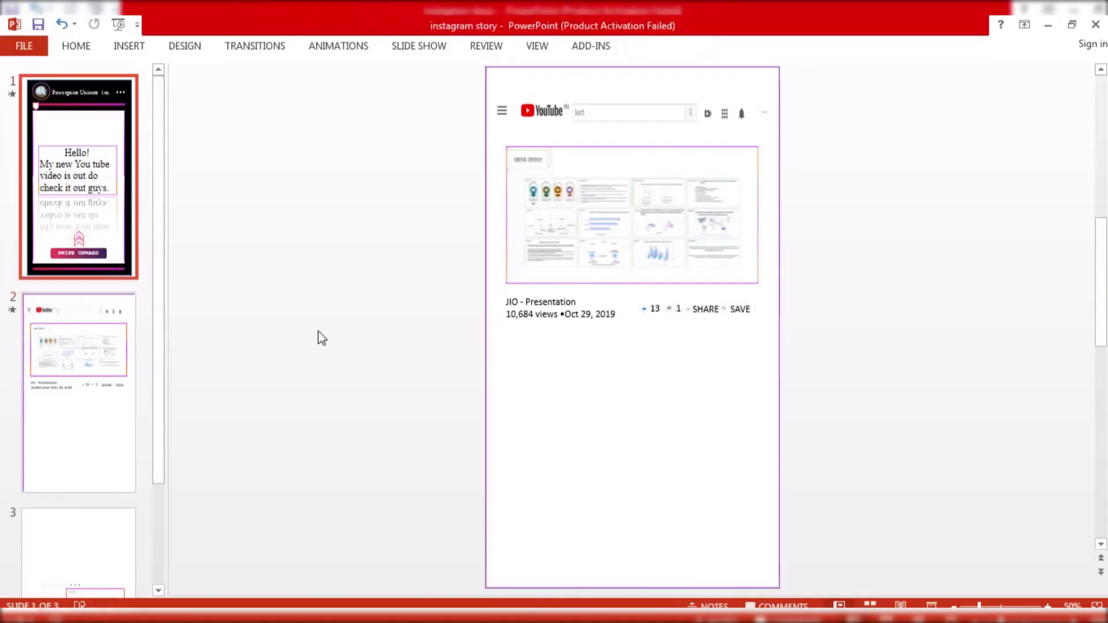
scroll(556, 470, "down", 5)
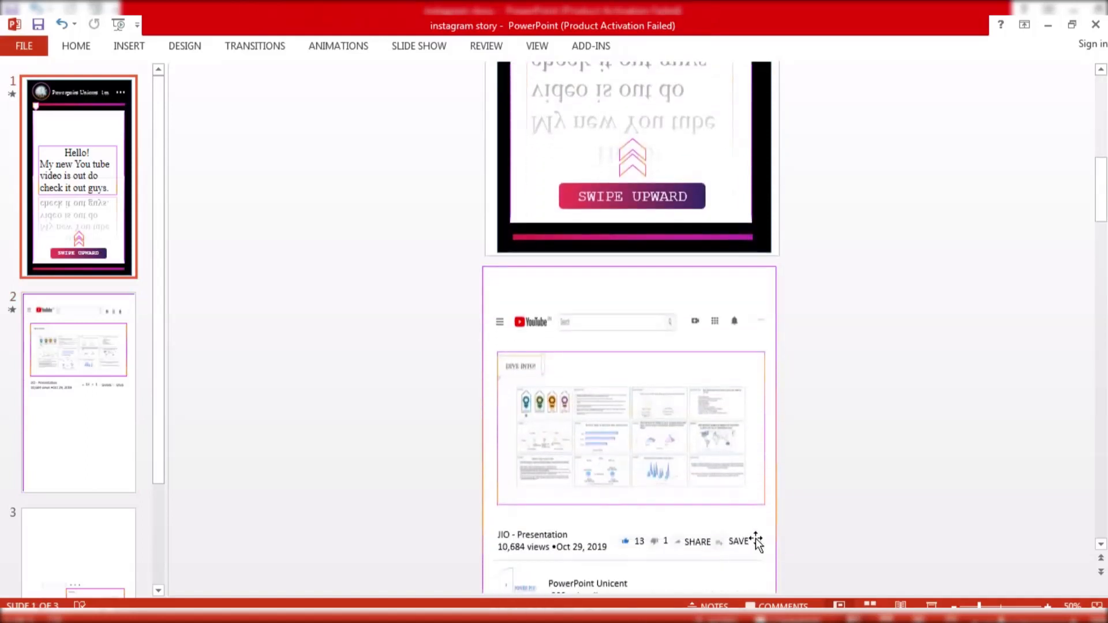
left_click(756, 537)
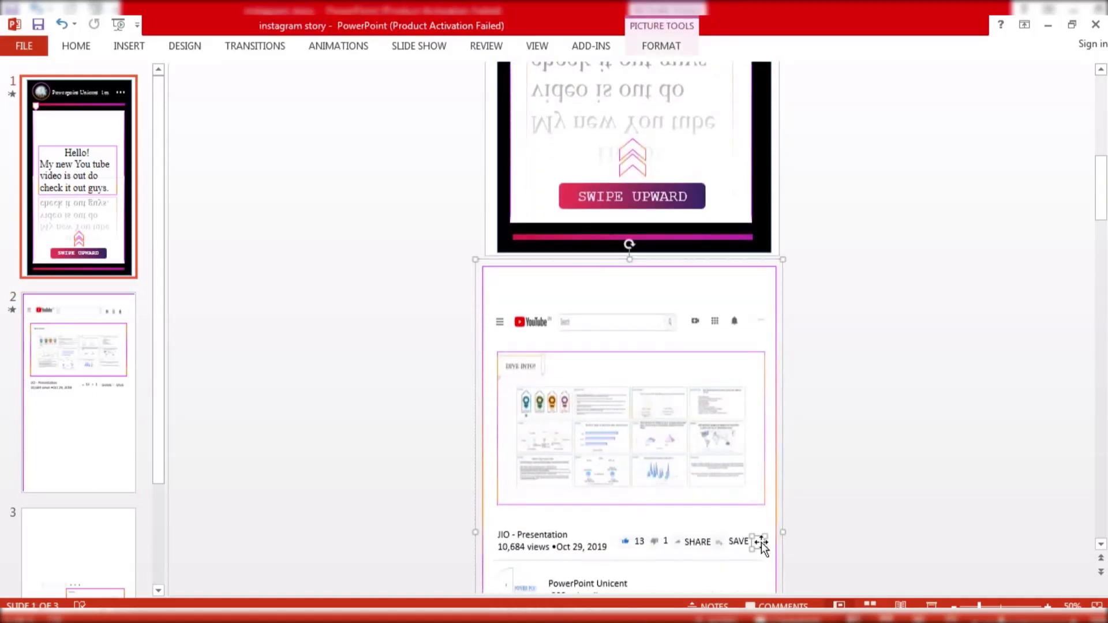
left_click(95, 253)
left_click(107, 378)
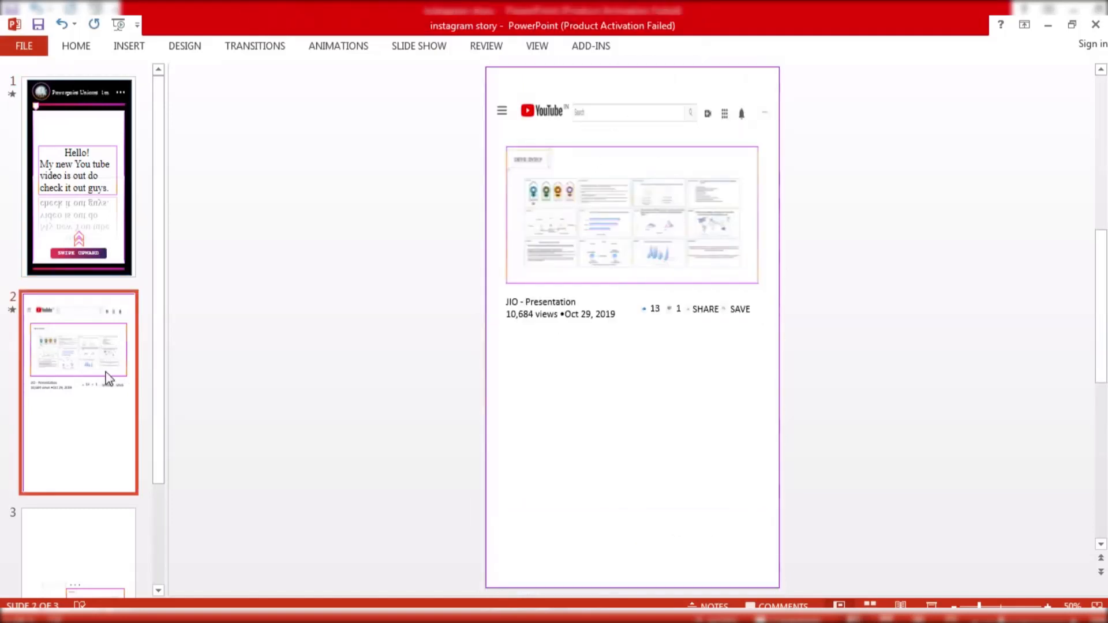
key("ctrl+v")
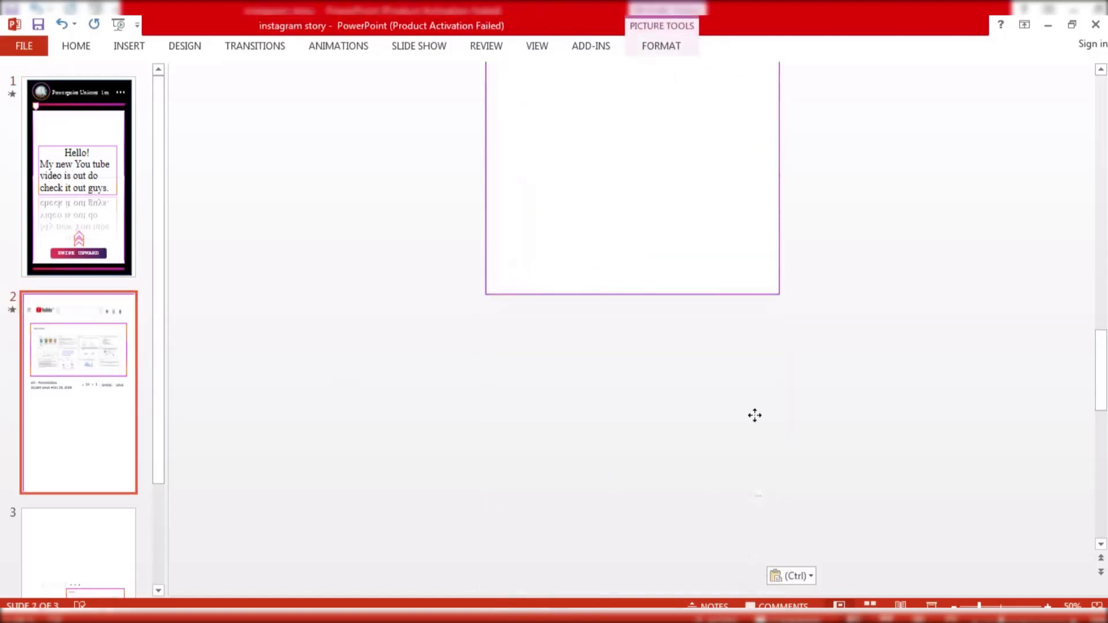
left_click_drag(755, 415, 705, 149)
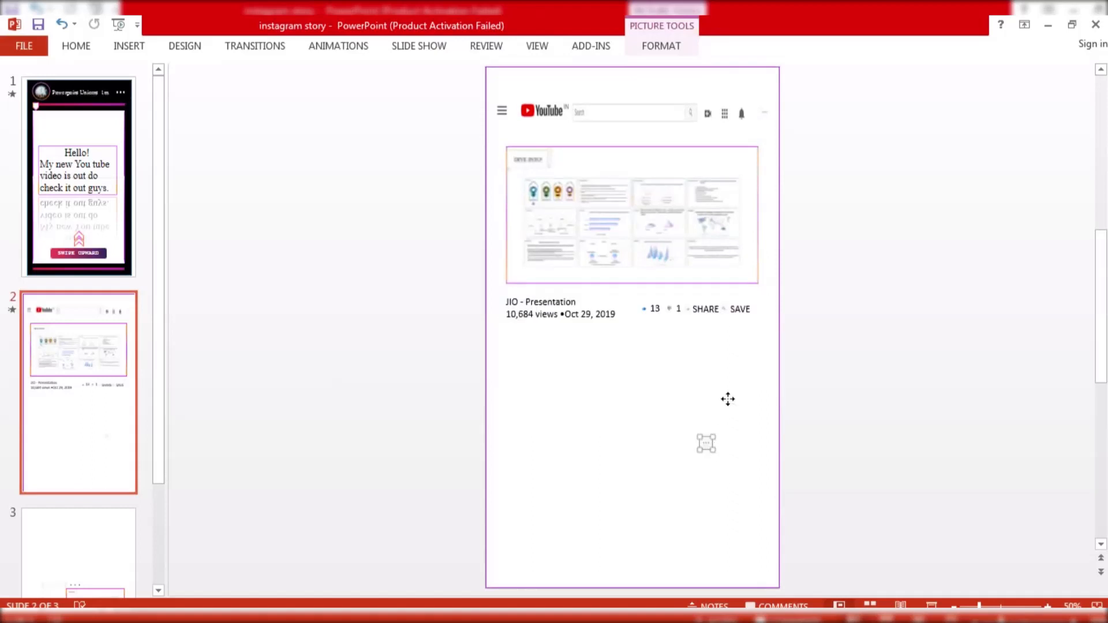
left_click_drag(728, 399, 762, 311)
left_click(764, 307)
left_click(736, 373)
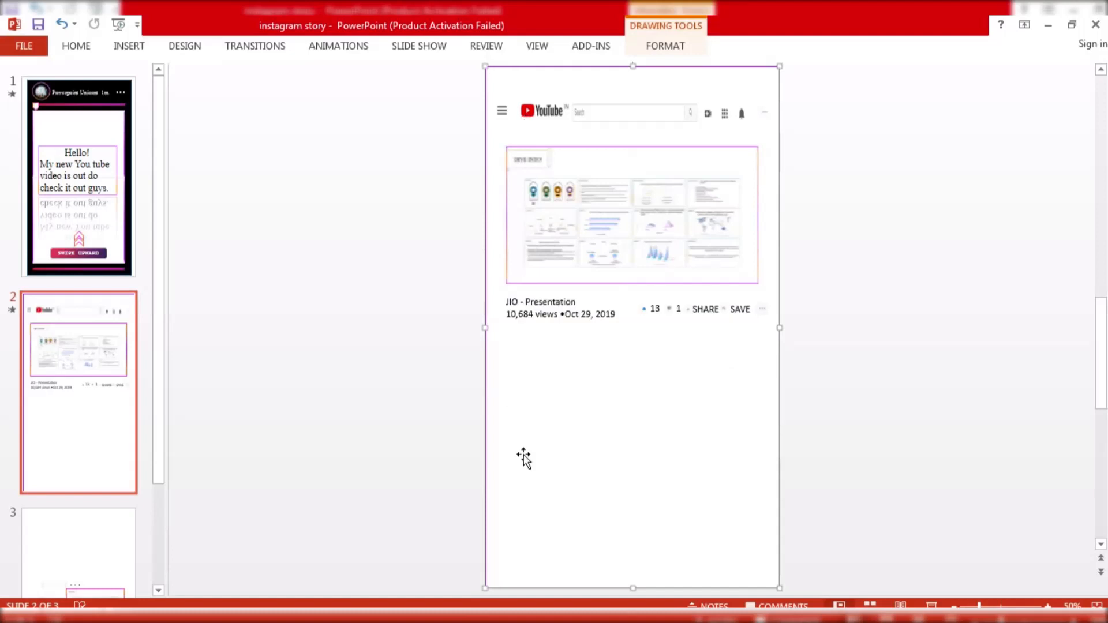
Check the mock-up below slide 1, and draw a full-width horizontal line on slide 2 slightly below the view count and share row.
left_click(118, 228)
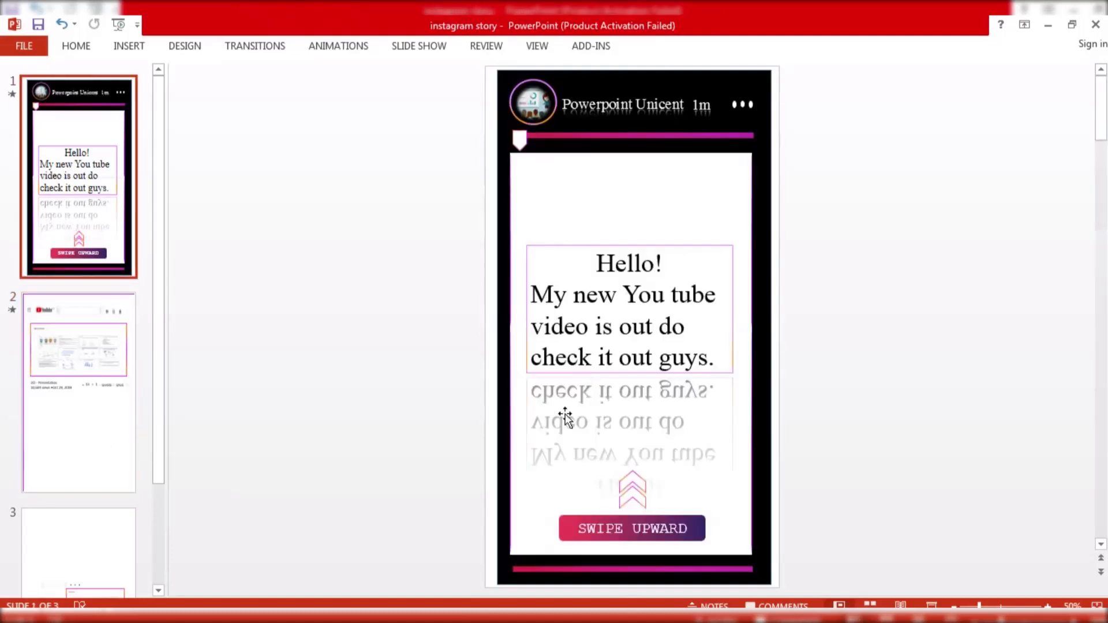
scroll(562, 427, "down", 3)
scroll(557, 454, "down", 3)
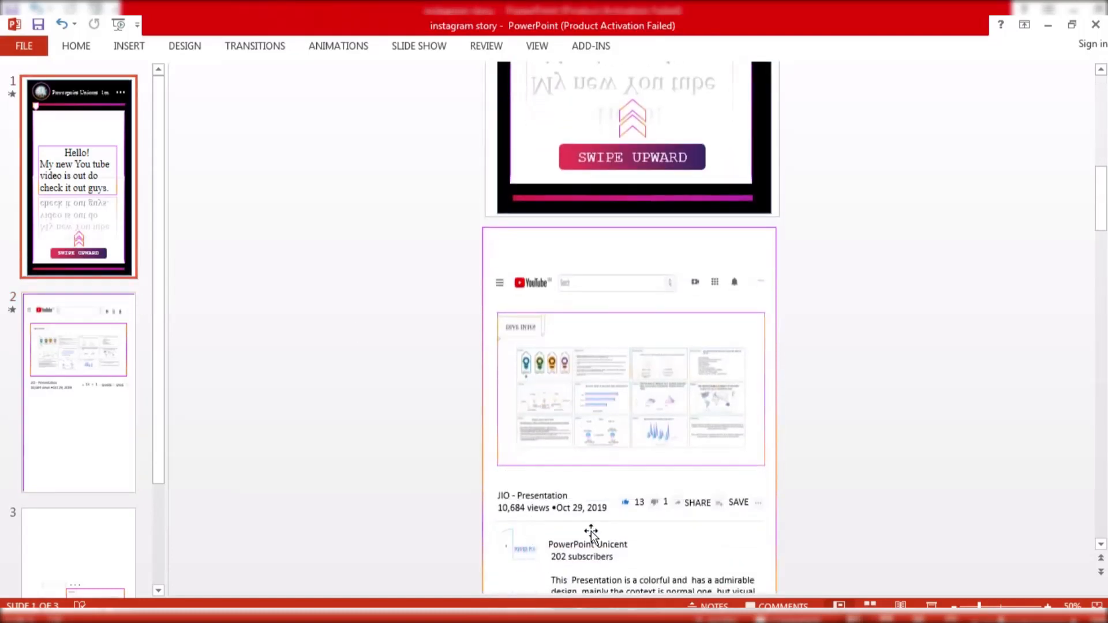
scroll(591, 531, "down", 3)
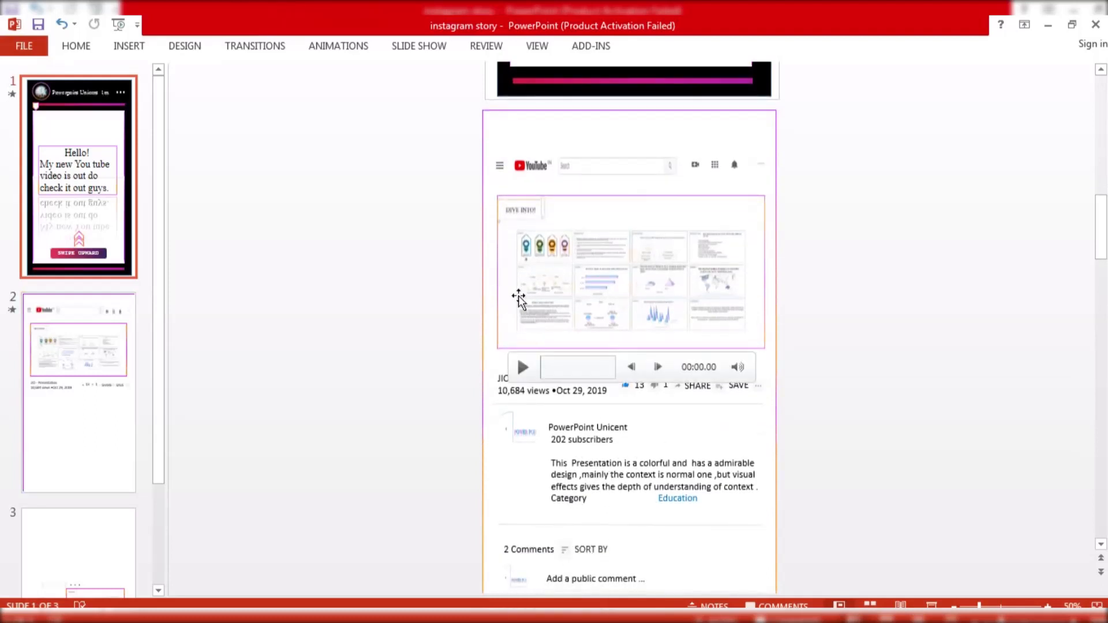
left_click(76, 399)
left_click(130, 47)
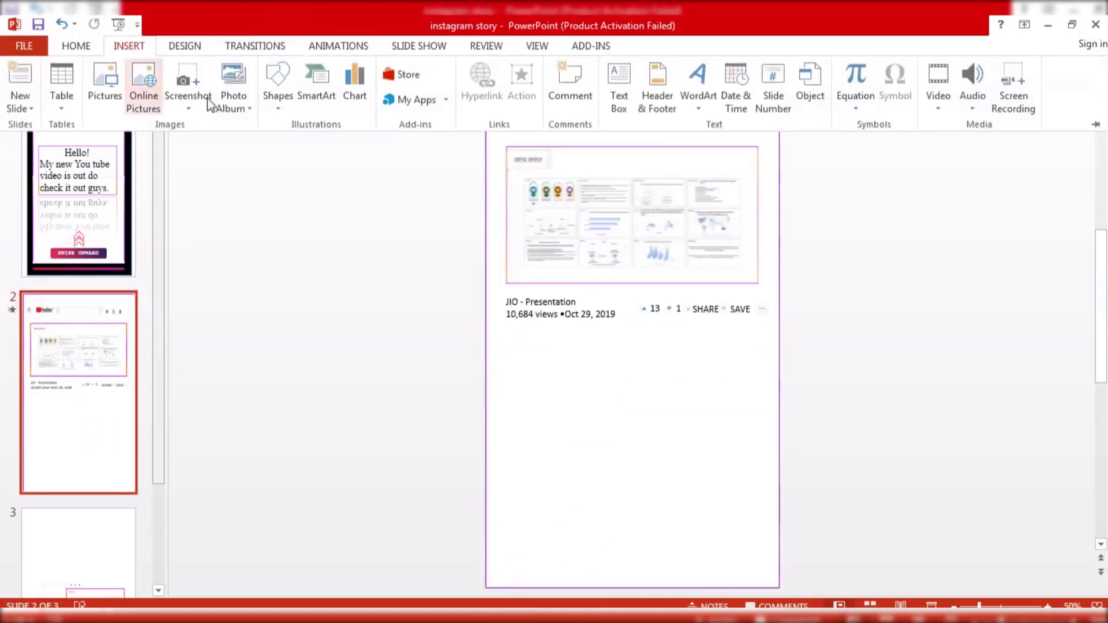
left_click(276, 101)
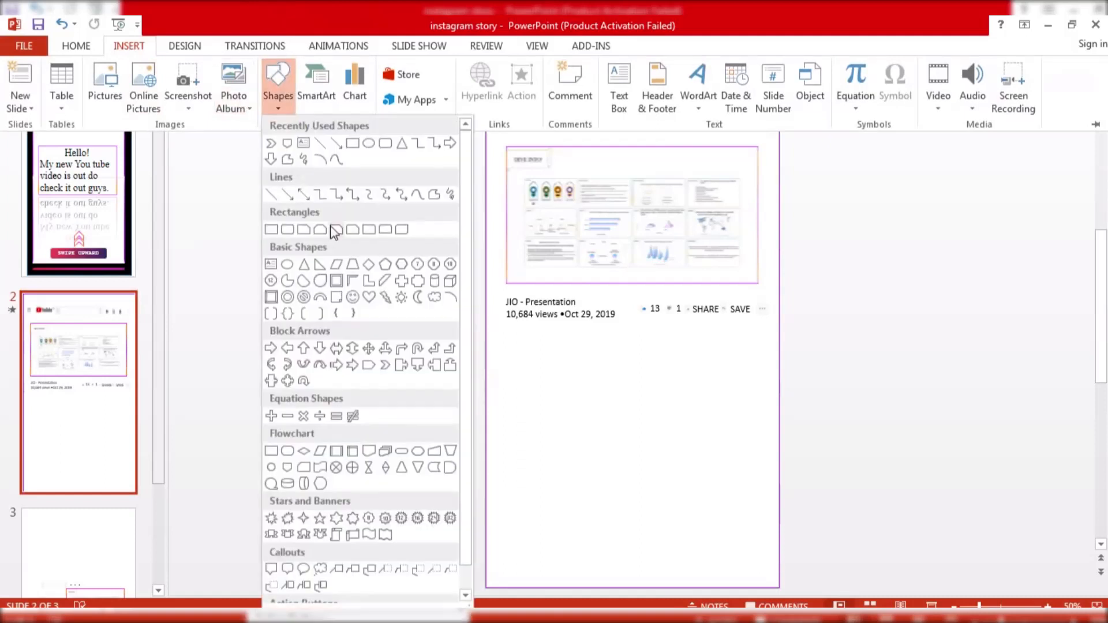
left_click(271, 195)
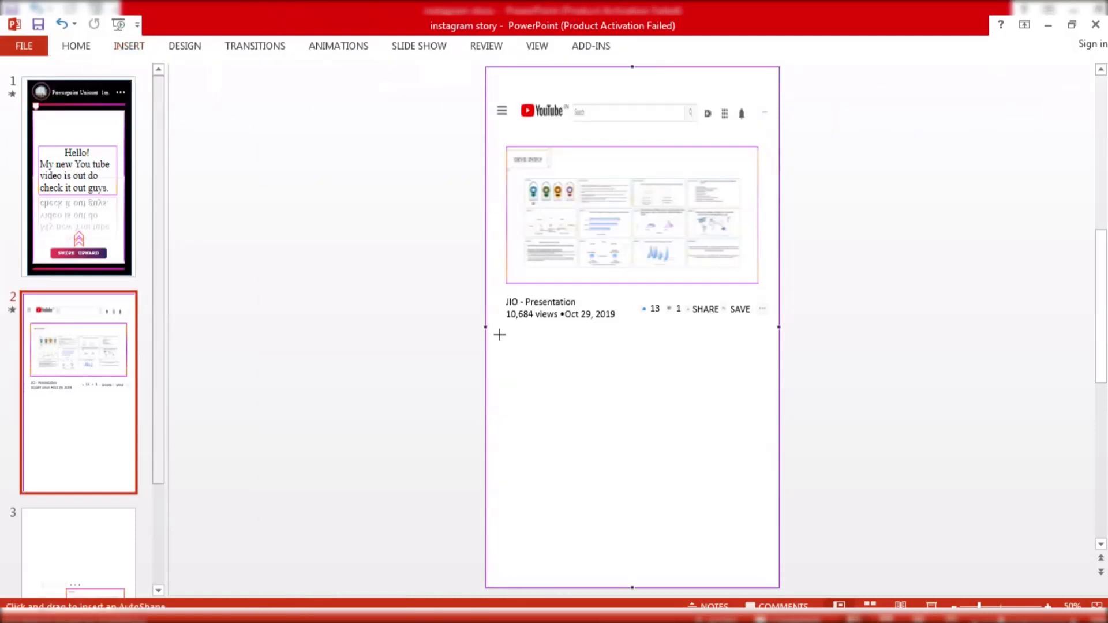
left_click_drag(487, 328, 778, 329)
left_click(606, 378)
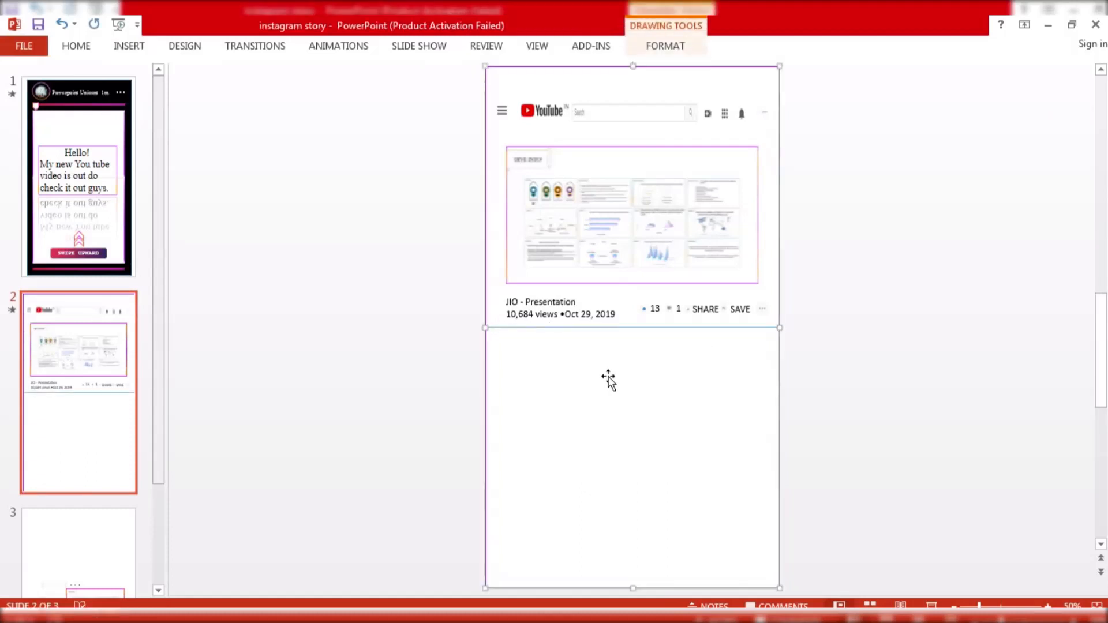
left_click_drag(624, 327, 626, 336)
Compare with the mock-up below slide 1, shorten the divider line on slide 2 at both ends, and place a copy of it further down.
left_click(114, 224)
scroll(628, 459, "down", 7)
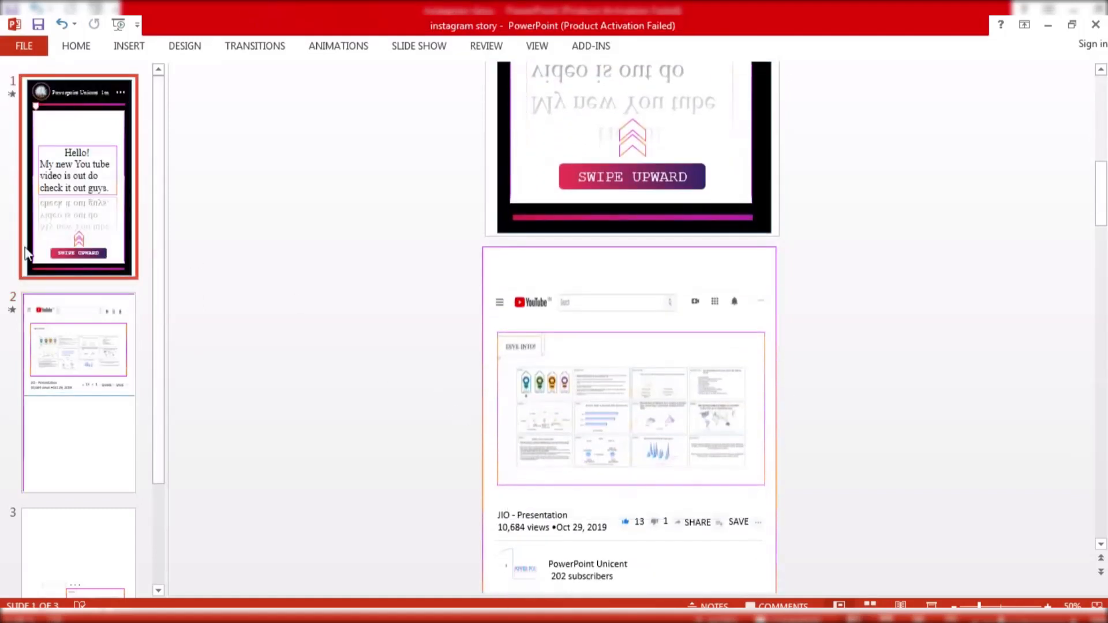
left_click(109, 373)
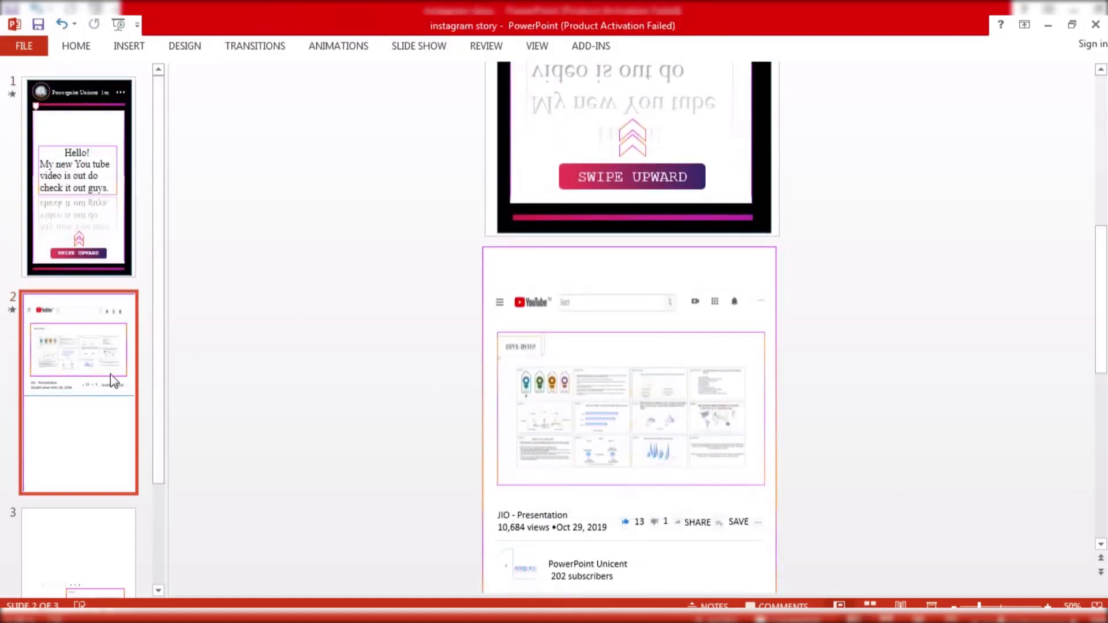
left_click(543, 336)
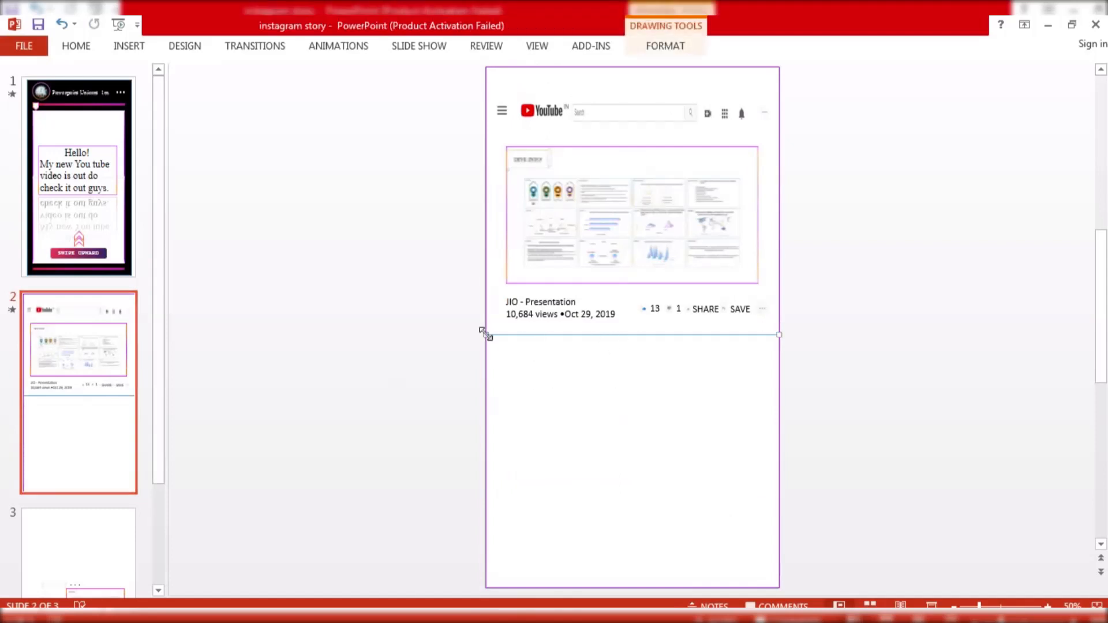
left_click_drag(486, 334, 503, 334)
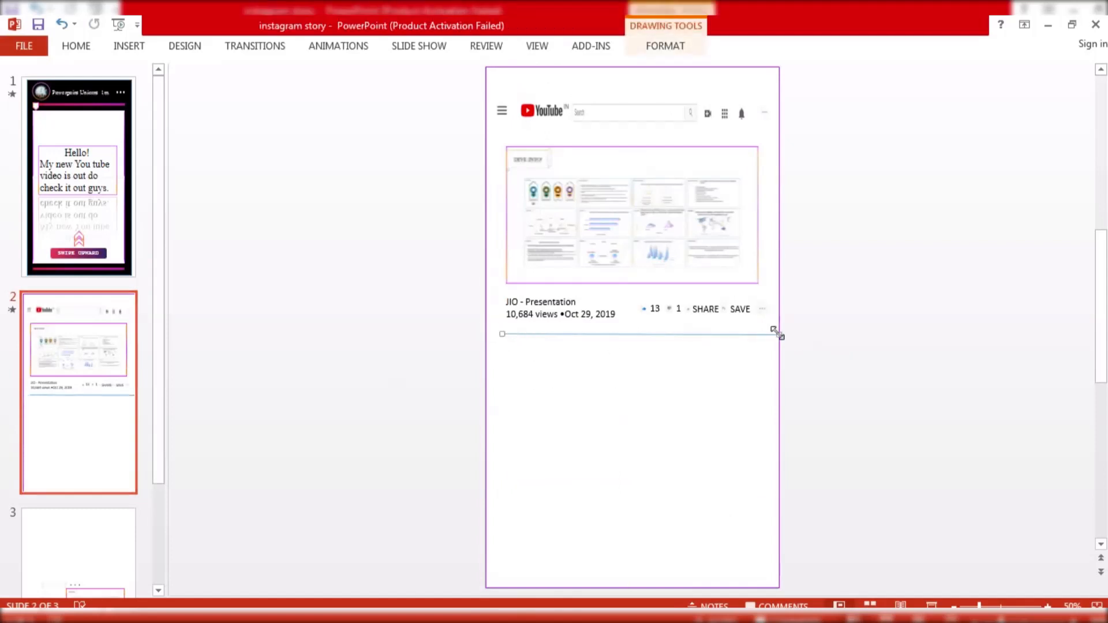
left_click_drag(779, 335, 768, 333)
left_click_drag(599, 332, 617, 445)
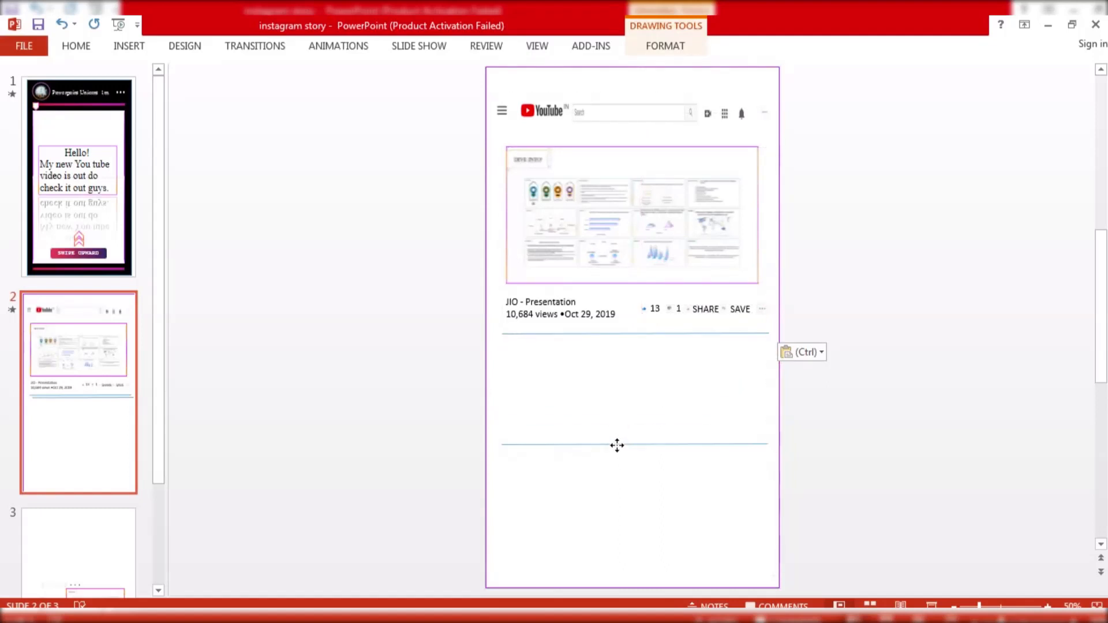
Copy the channel logo picture from the mock-up below slide 1 and place it between the two divider lines on slide 2.
left_click(105, 199)
scroll(577, 389, "down", 3)
scroll(531, 395, "down", 3)
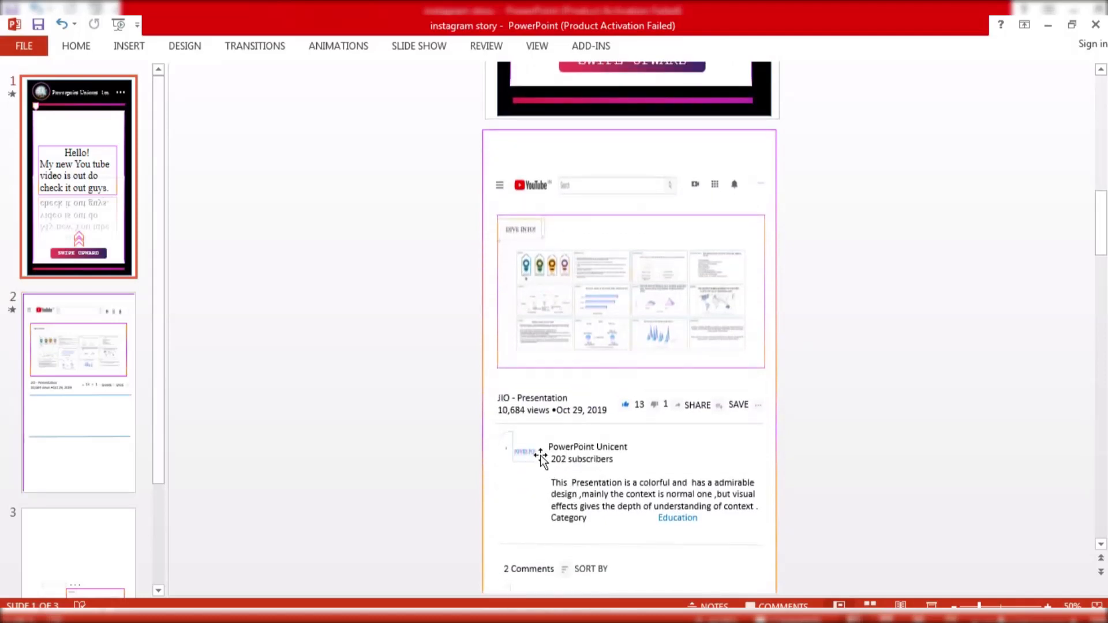
left_click(514, 452)
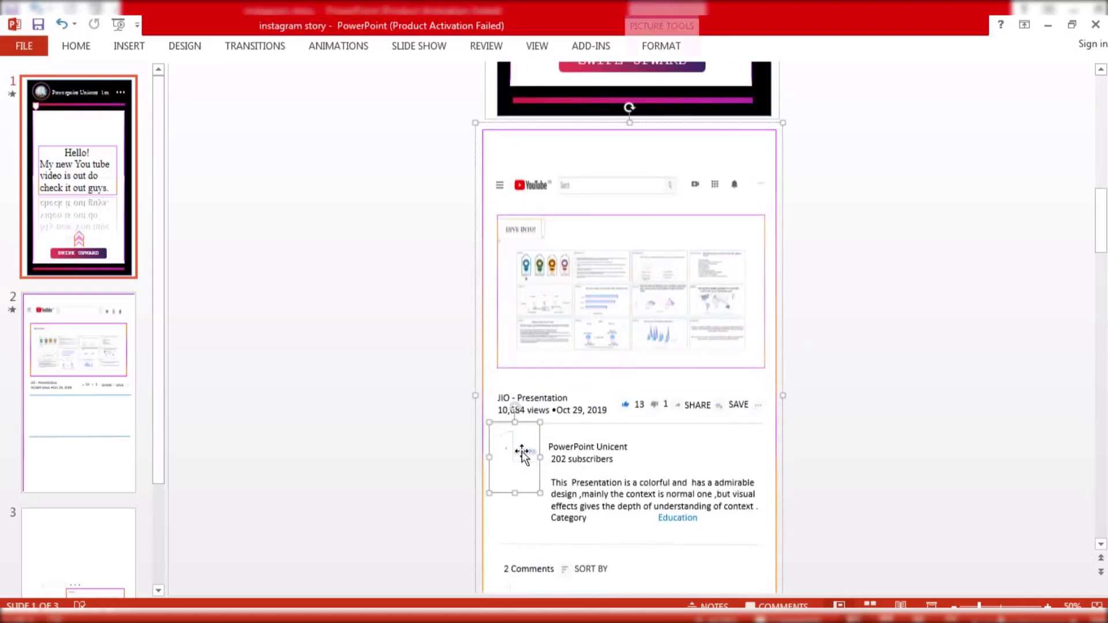
key("ctrl+z")
left_click(104, 403)
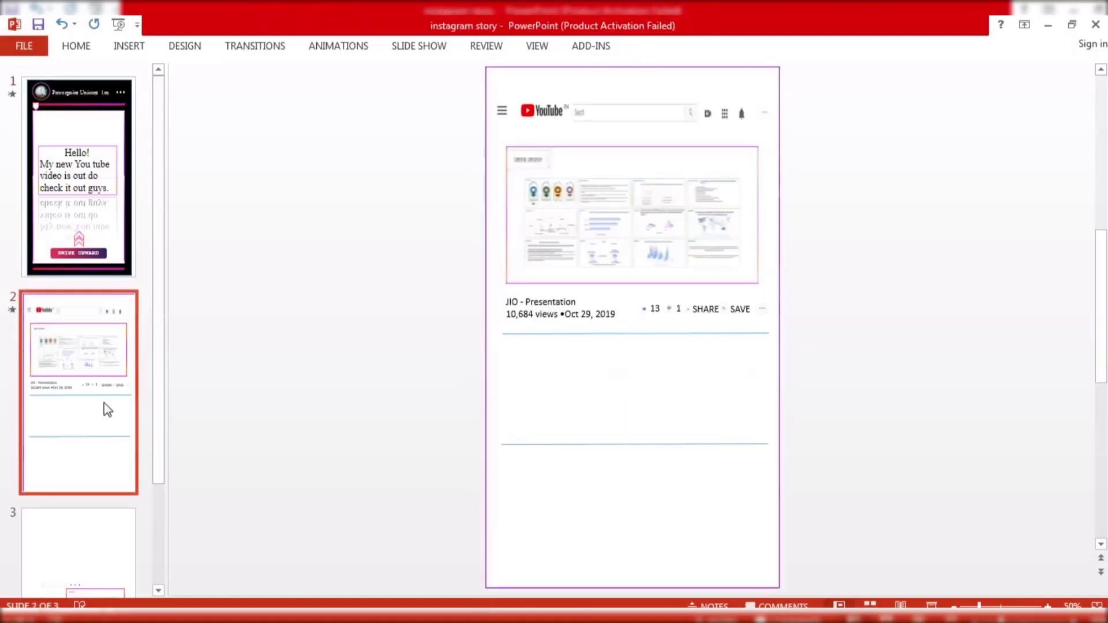
key("ctrl+v")
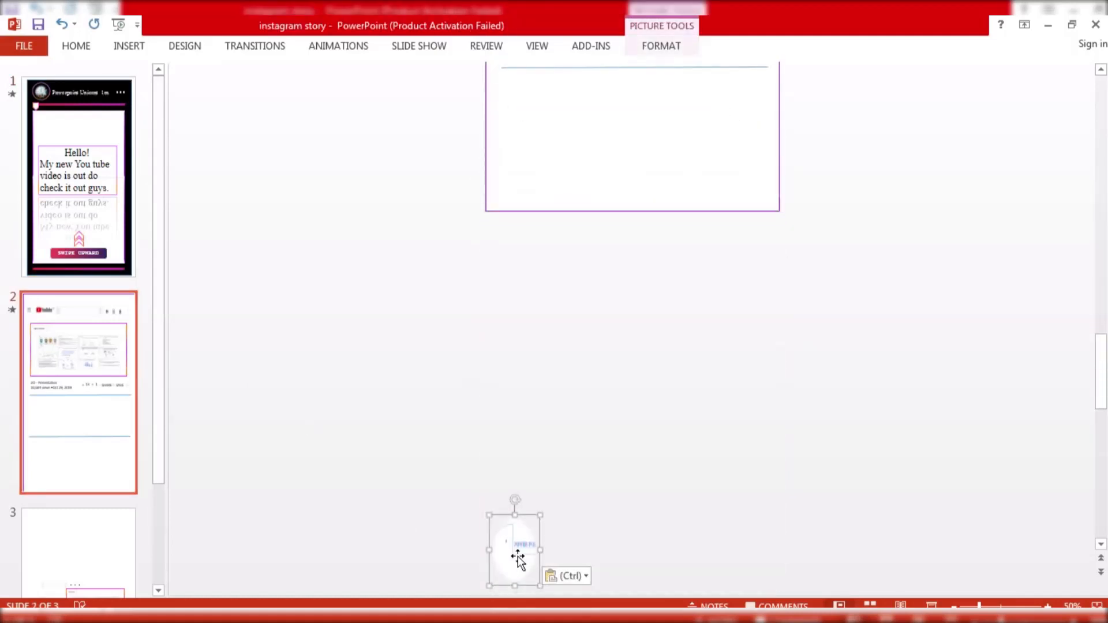
left_click_drag(517, 556, 526, 111)
scroll(527, 115, "up", 5)
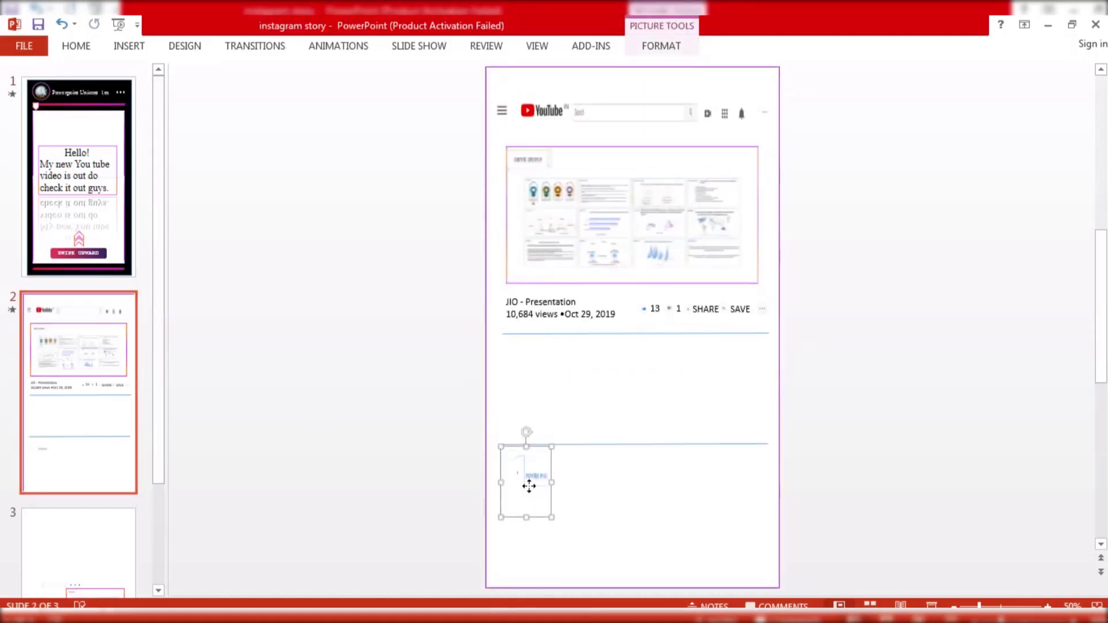
left_click_drag(527, 487, 528, 390)
Copy the channel name and "202 subscribers" text from the mock-up below slide 1 and place it right of the channel logo on slide 2.
left_click(93, 263)
scroll(564, 444, "down", 3)
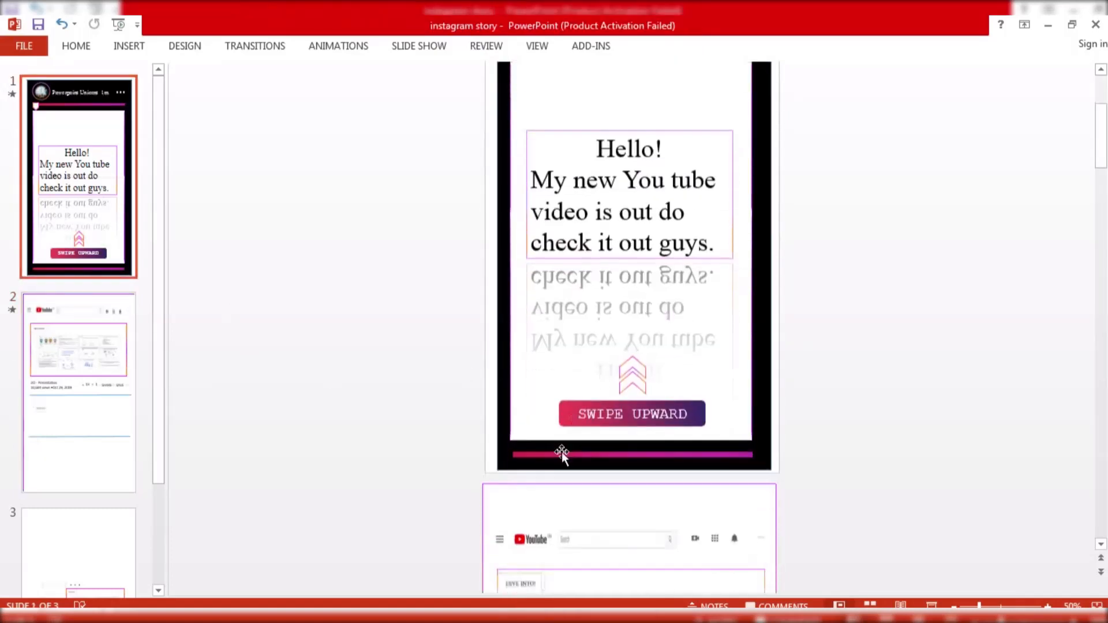
scroll(563, 451, "down", 6)
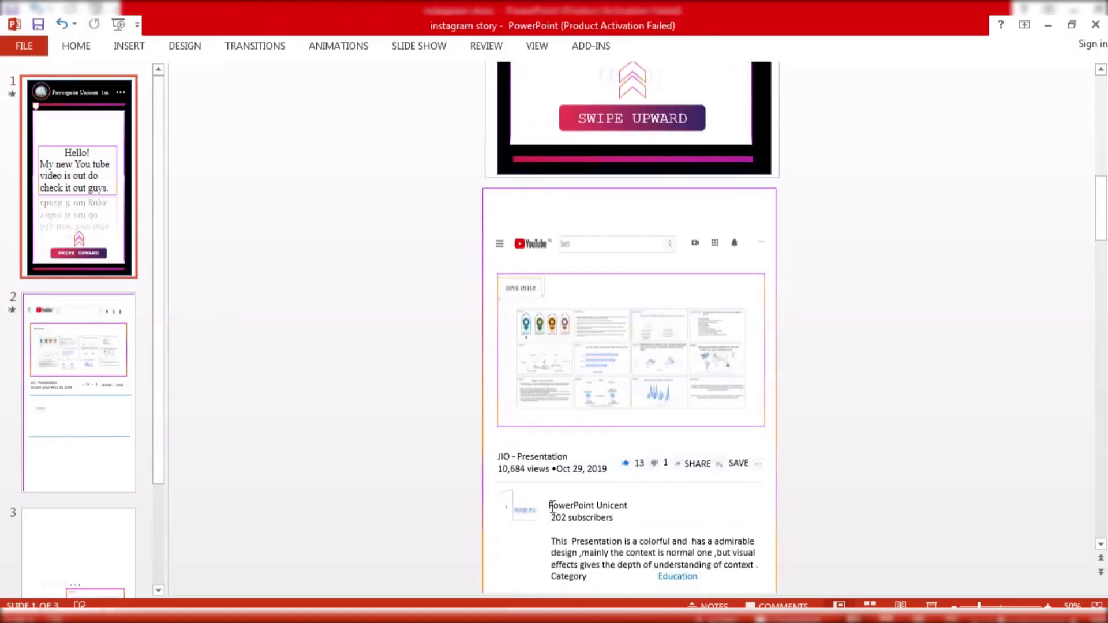
left_click_drag(551, 504, 597, 522)
key("ctrl+c")
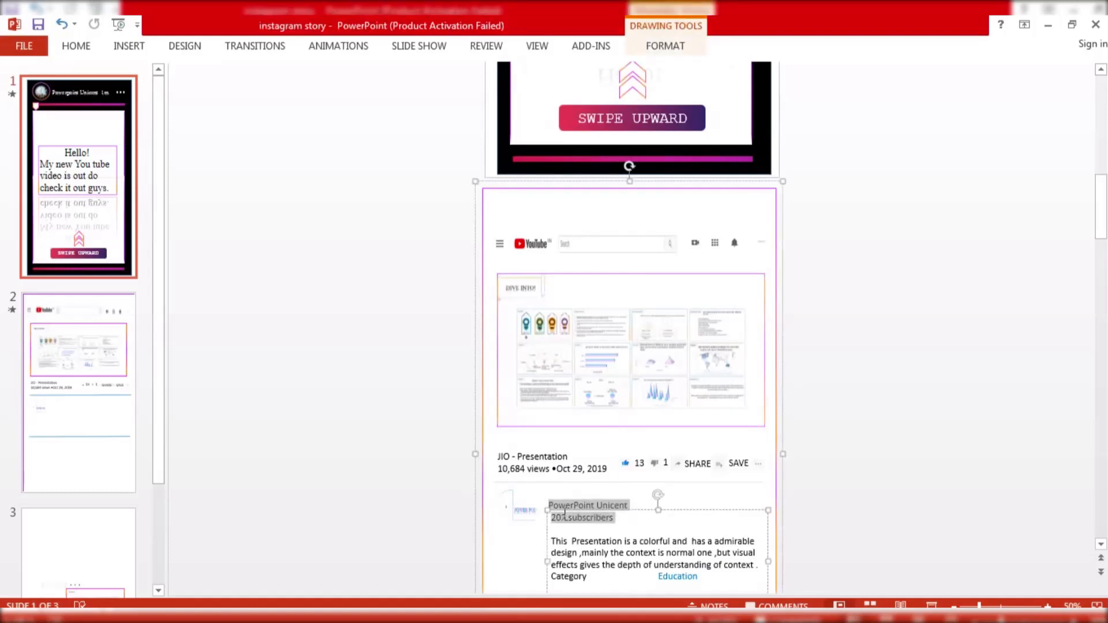
left_click(110, 402)
key("ctrl+v")
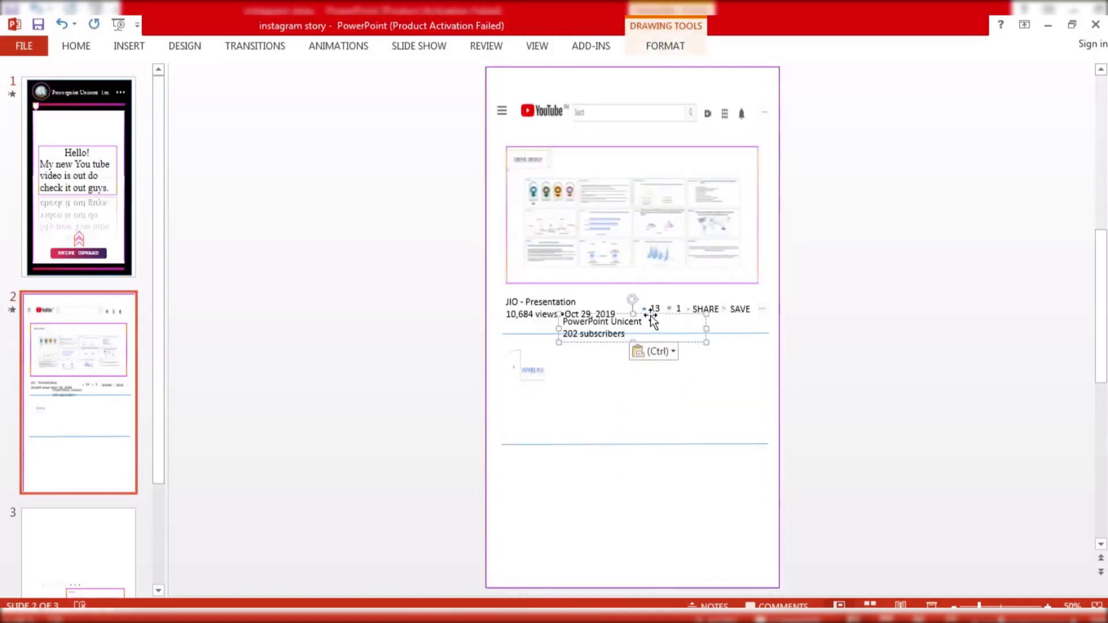
left_click_drag(650, 315, 647, 367)
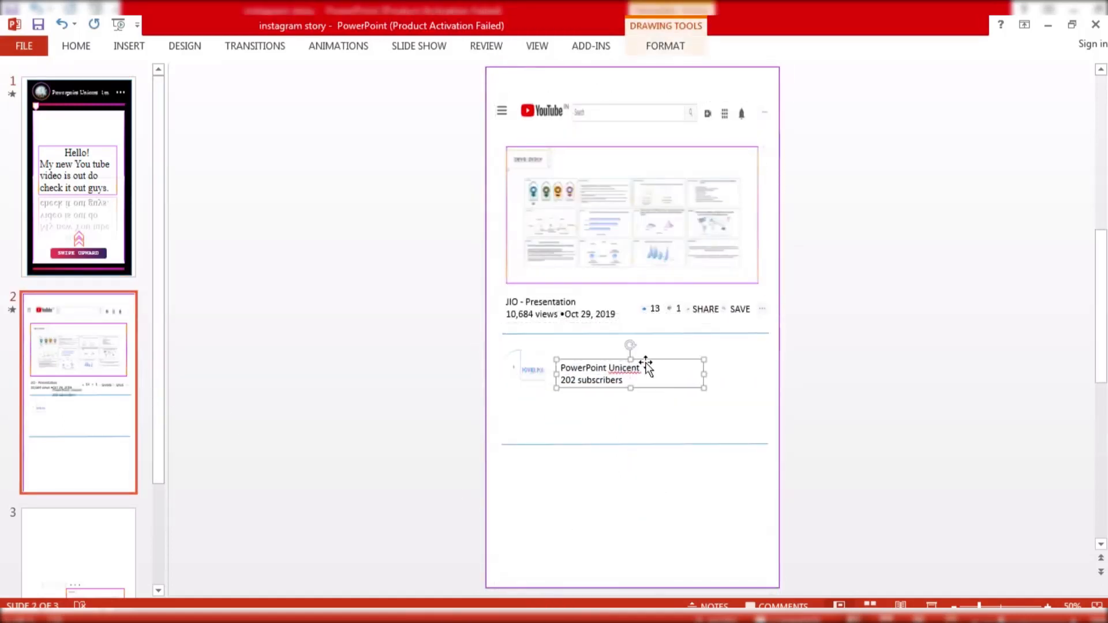
Spell-check the channel name and subscriber text on slide 2, leaving its wording as it is.
key("ctrl+a")
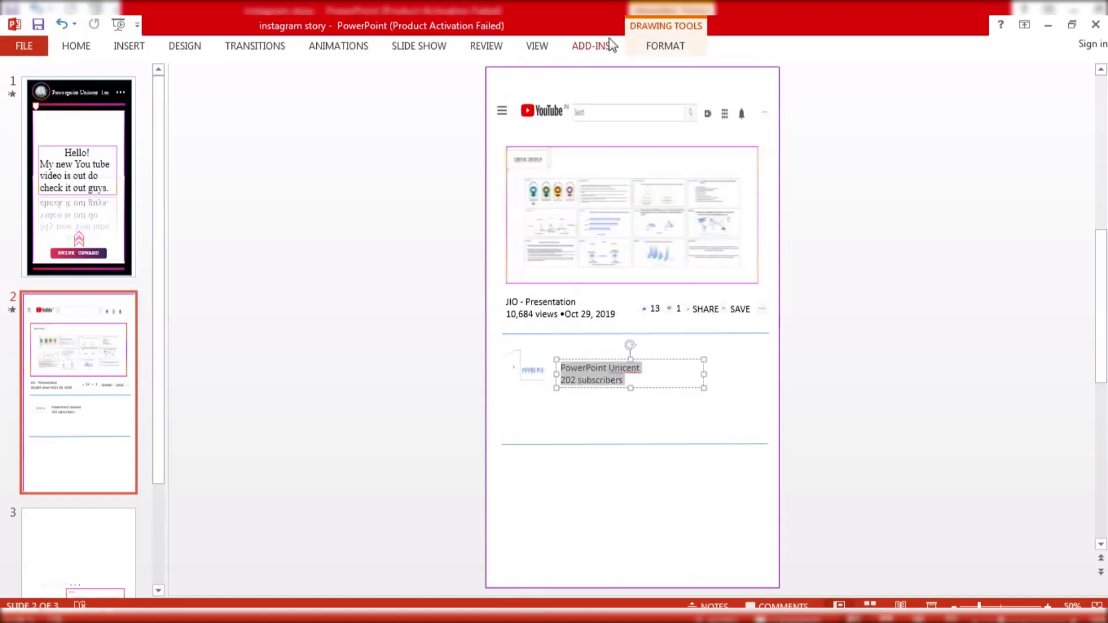
left_click(486, 46)
left_click(26, 80)
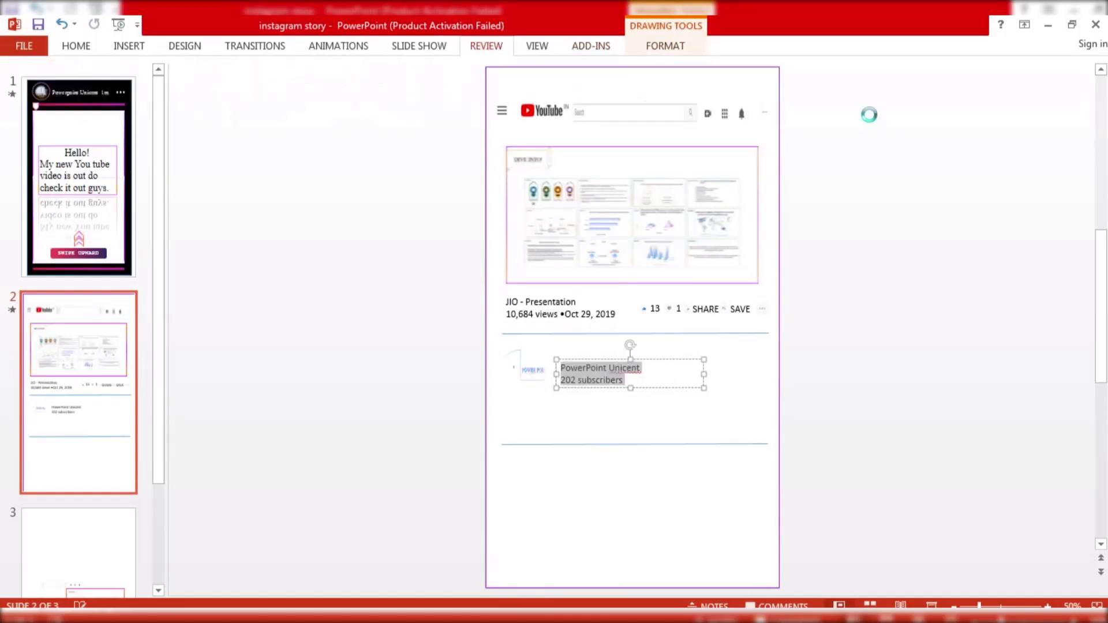
left_click(920, 130)
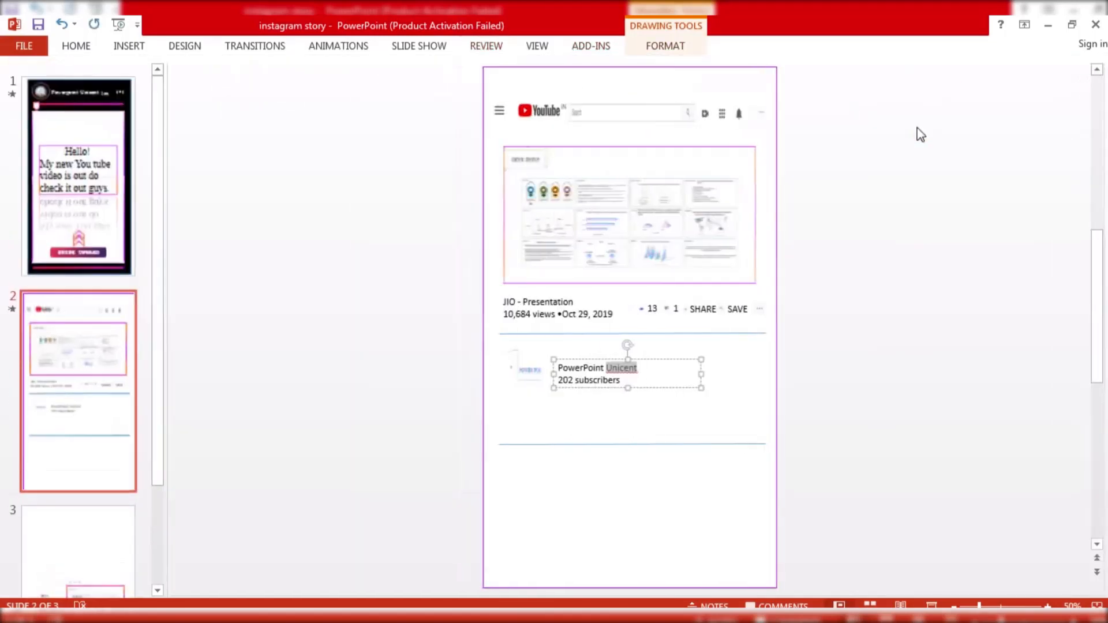
left_click(559, 366)
left_click(781, 345)
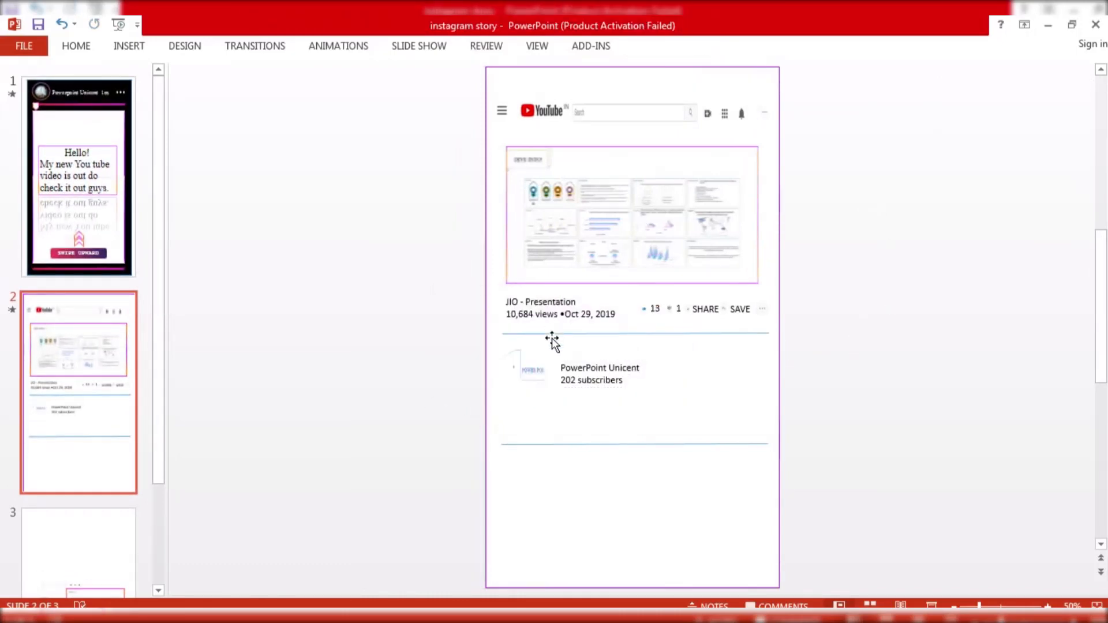
Adjust the left end of the lower divider line on slide 2 so it lines up with the upper divider.
left_click(521, 444)
left_click_drag(502, 445, 500, 445)
left_click(522, 456)
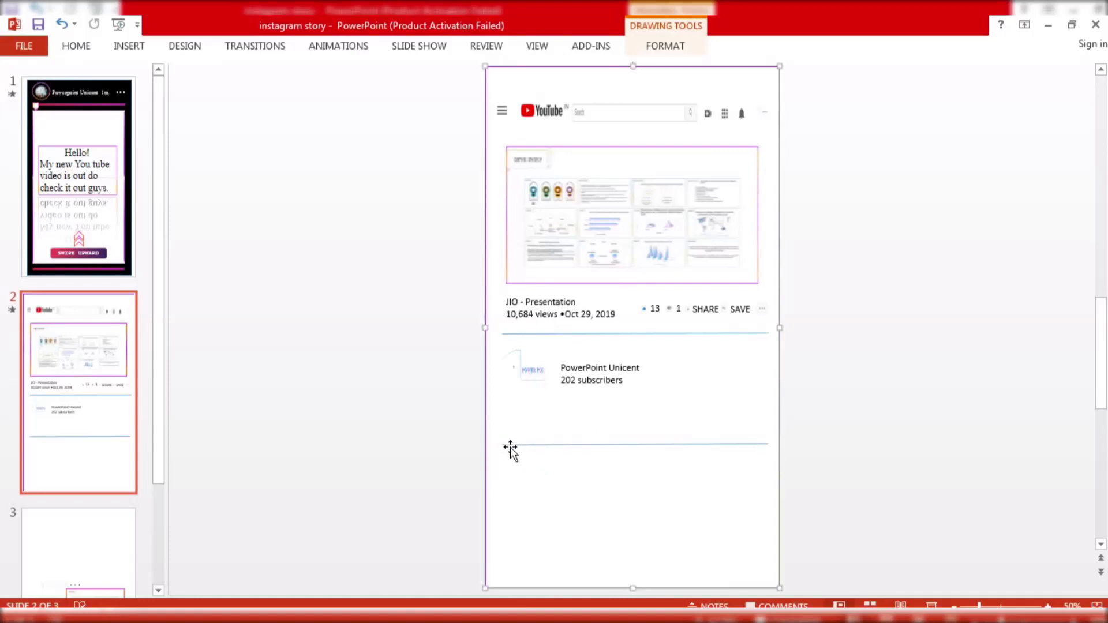
left_click(513, 446)
left_click_drag(503, 446, 502, 445)
Compare with the mock-up below slide 1 and recolour both divider lines on slide 2 in the light grey theme colour.
left_click(639, 332)
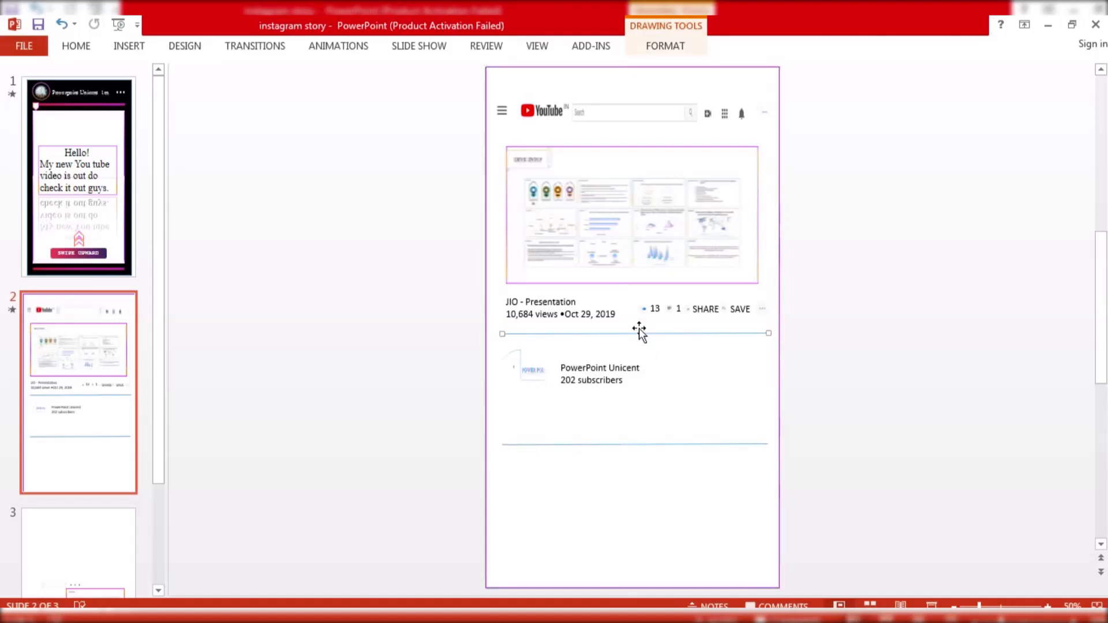
left_click(635, 442, "shift")
scroll(532, 412, "down", 5)
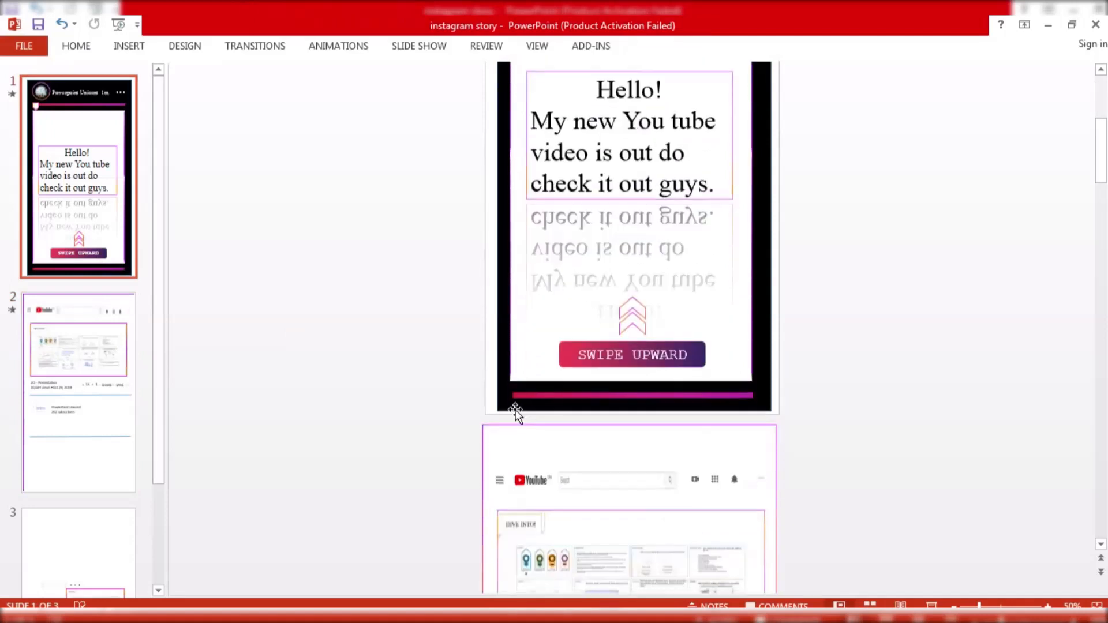
left_click(98, 359)
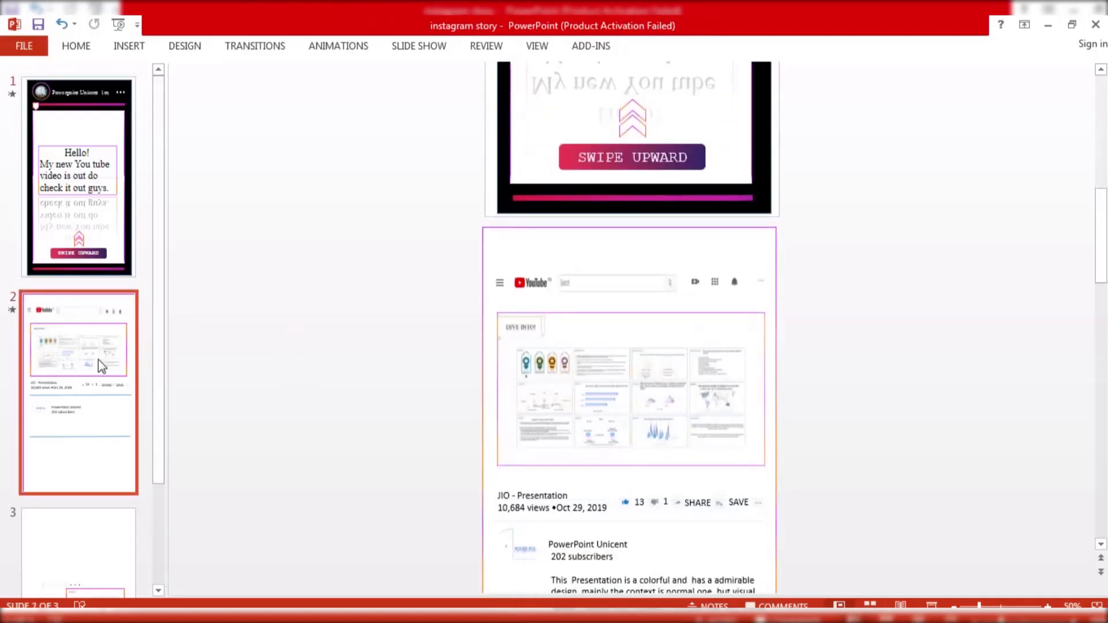
left_click(597, 446)
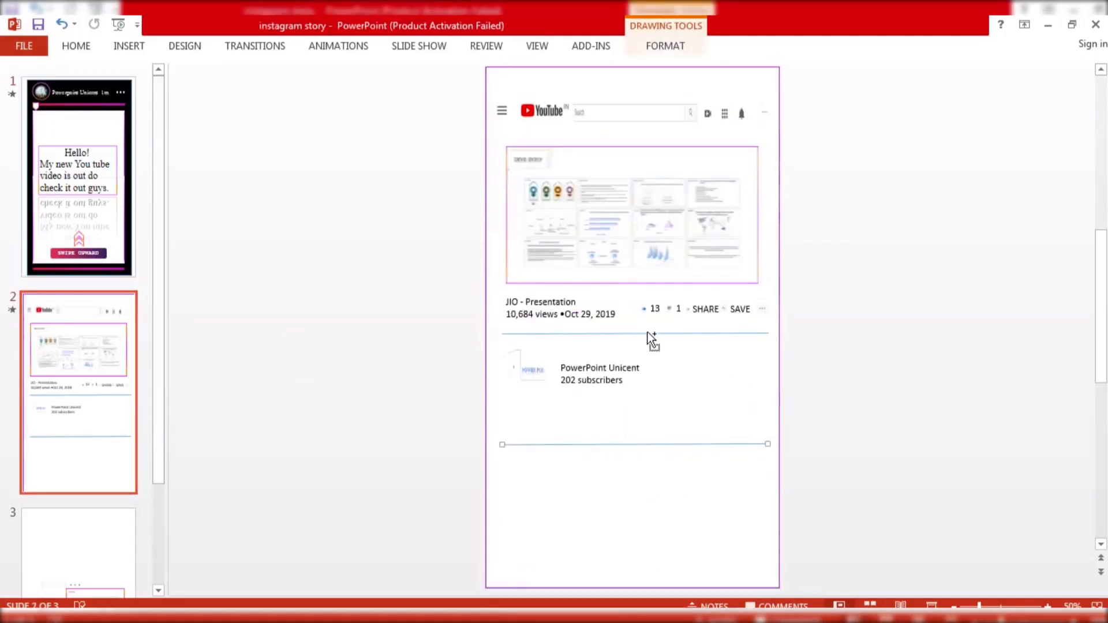
left_click(651, 339, "shift")
left_click(665, 46)
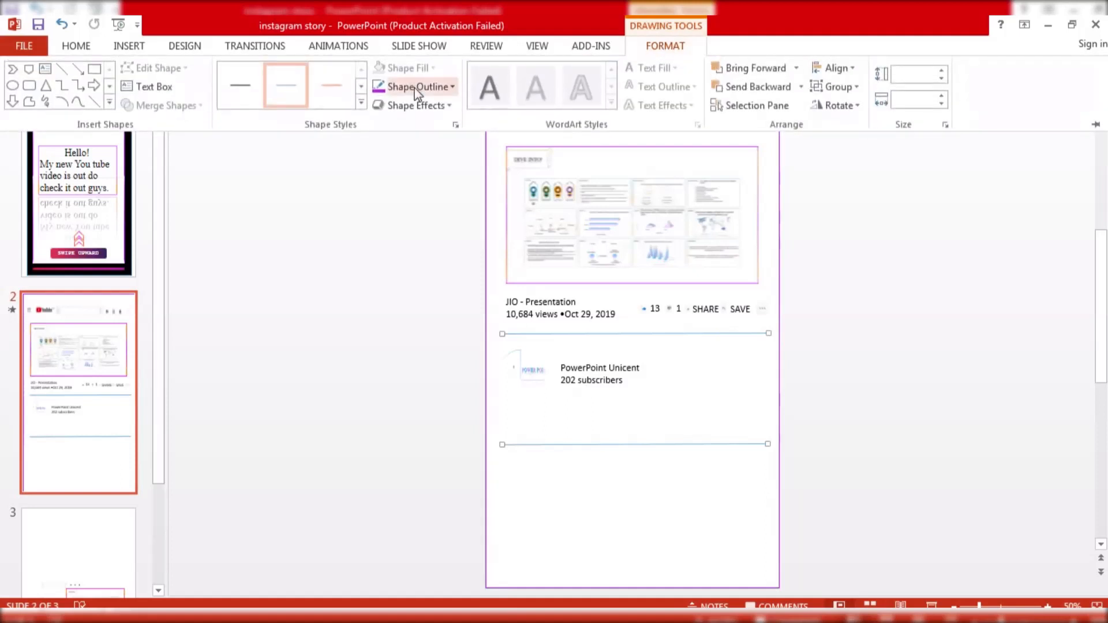
left_click(414, 92)
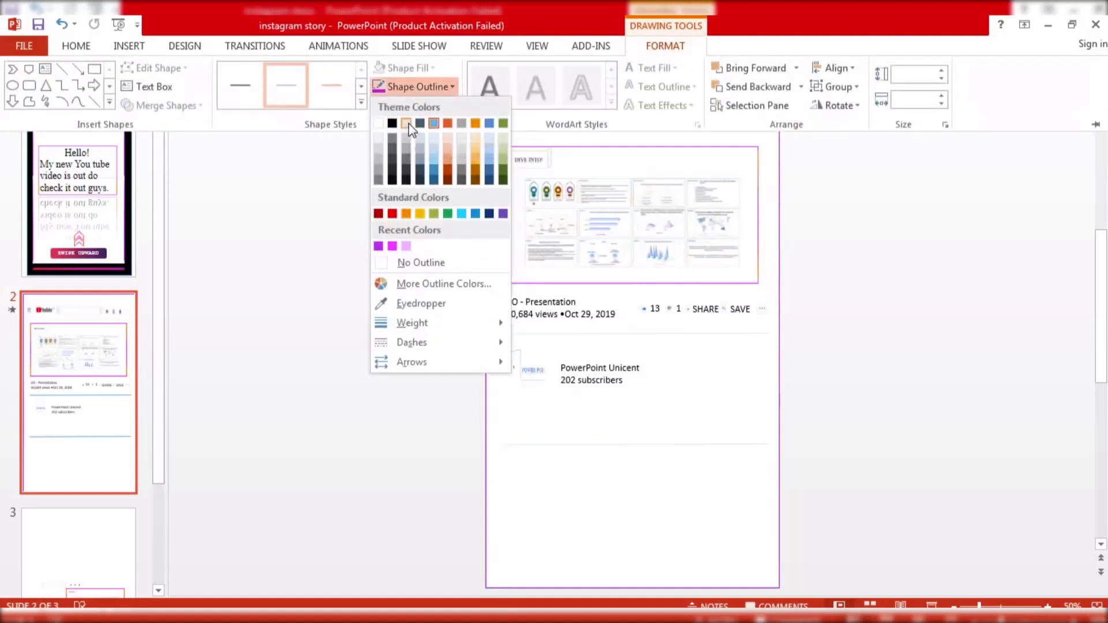
left_click(407, 124)
left_click(426, 88)
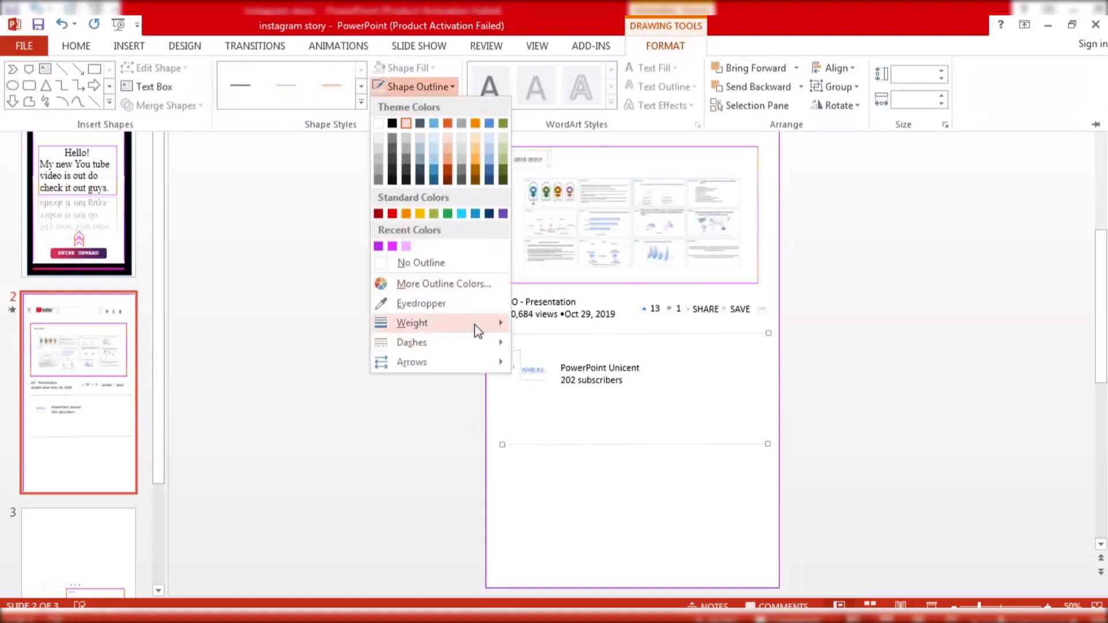
mouse_move(474, 325)
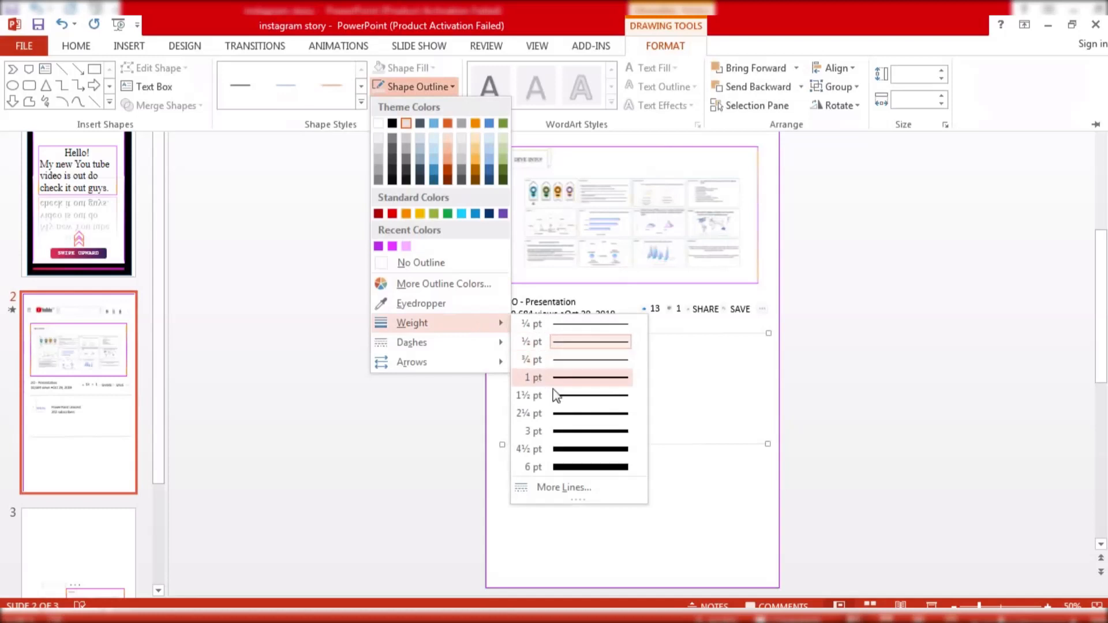
left_click(566, 433)
left_click(836, 379)
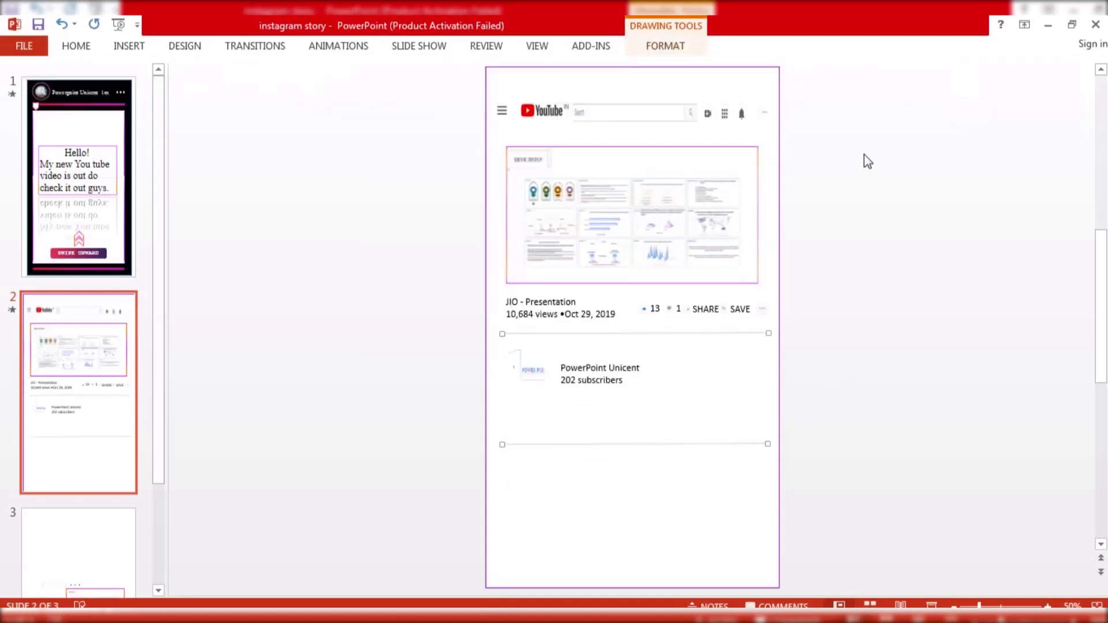
Copy the video description and "Category Education" text from the mock-up below slide 1 and place it under the subscriber count on slide 2.
left_click(116, 202)
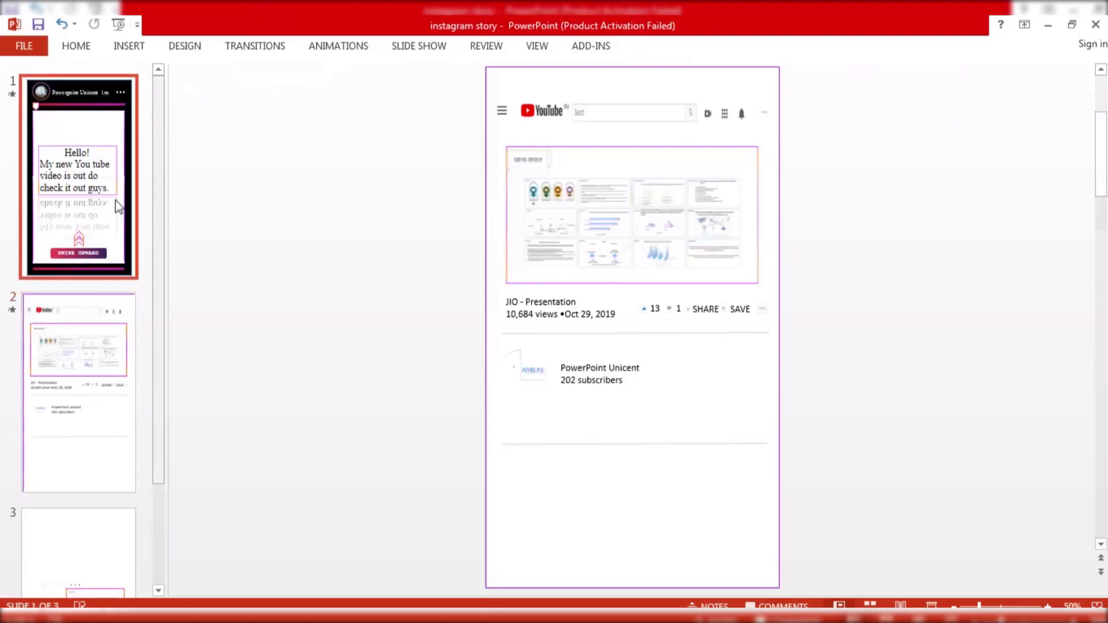
scroll(490, 462, "down", 3)
scroll(531, 480, "down", 2)
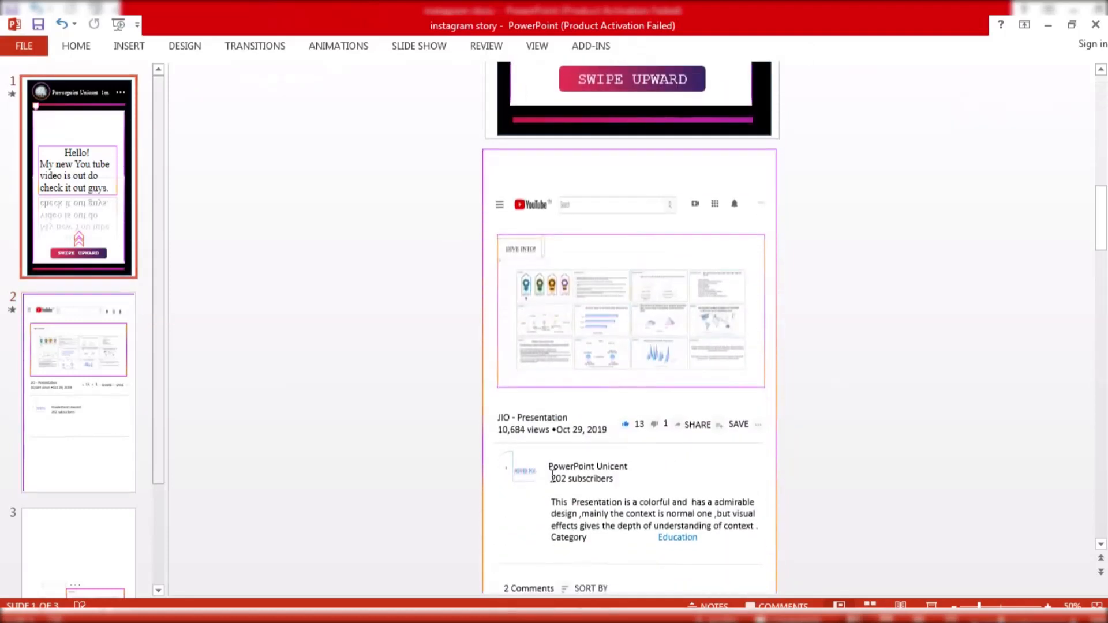
mouse_move(554, 496)
left_mouse_down()
mouse_move(750, 526)
mouse_move(611, 539)
mouse_move(696, 541)
left_mouse_up()
key("ctrl+c")
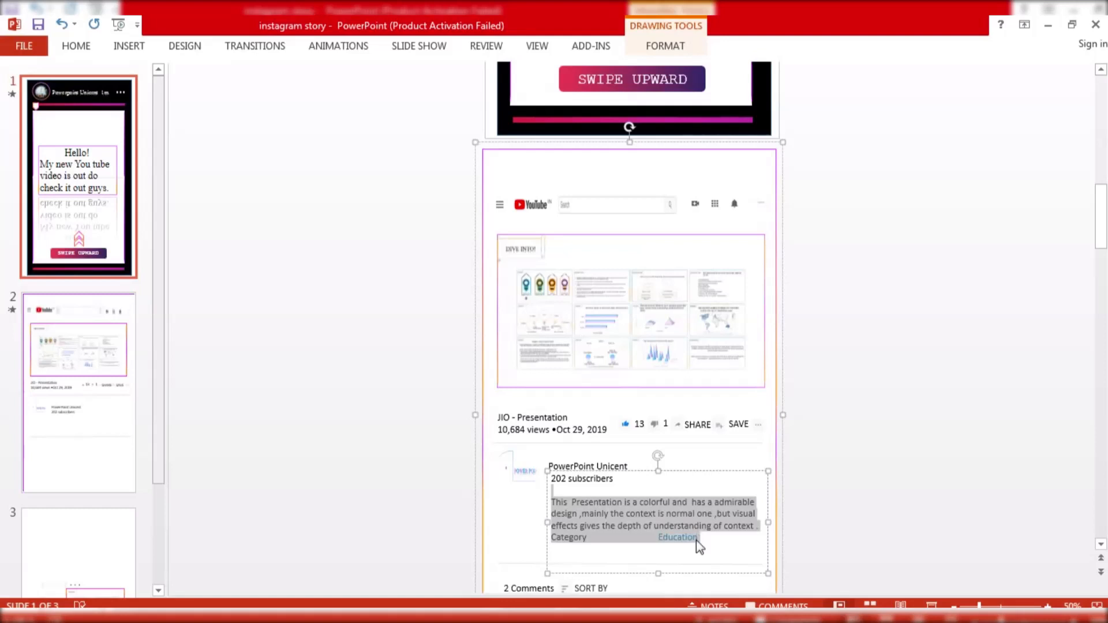
left_click(125, 475)
key("ctrl+v")
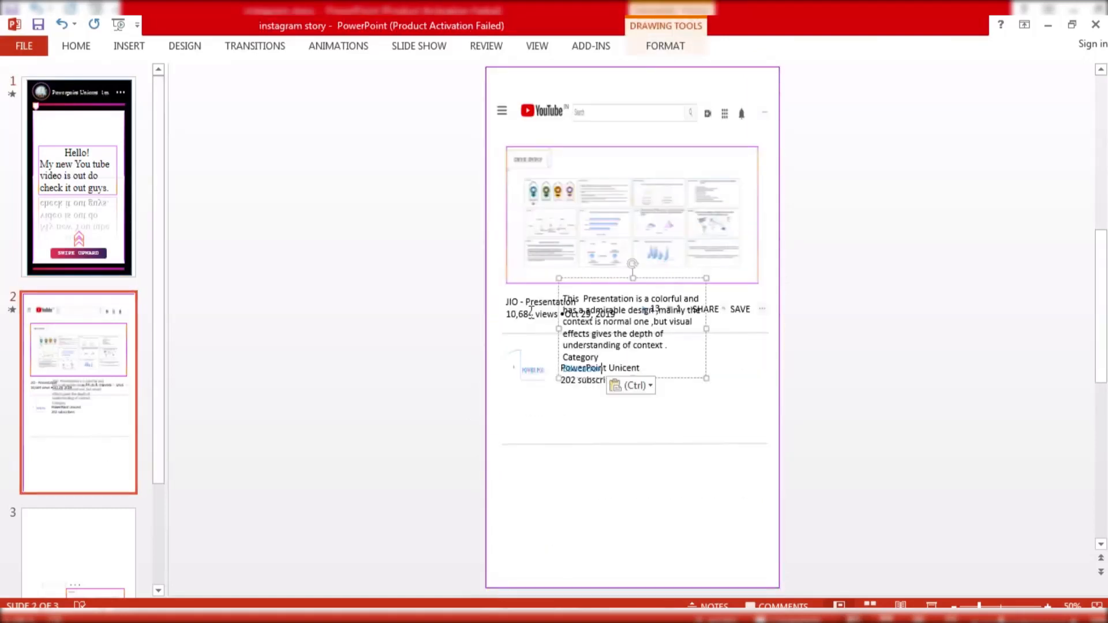
left_click_drag(667, 280, 680, 378)
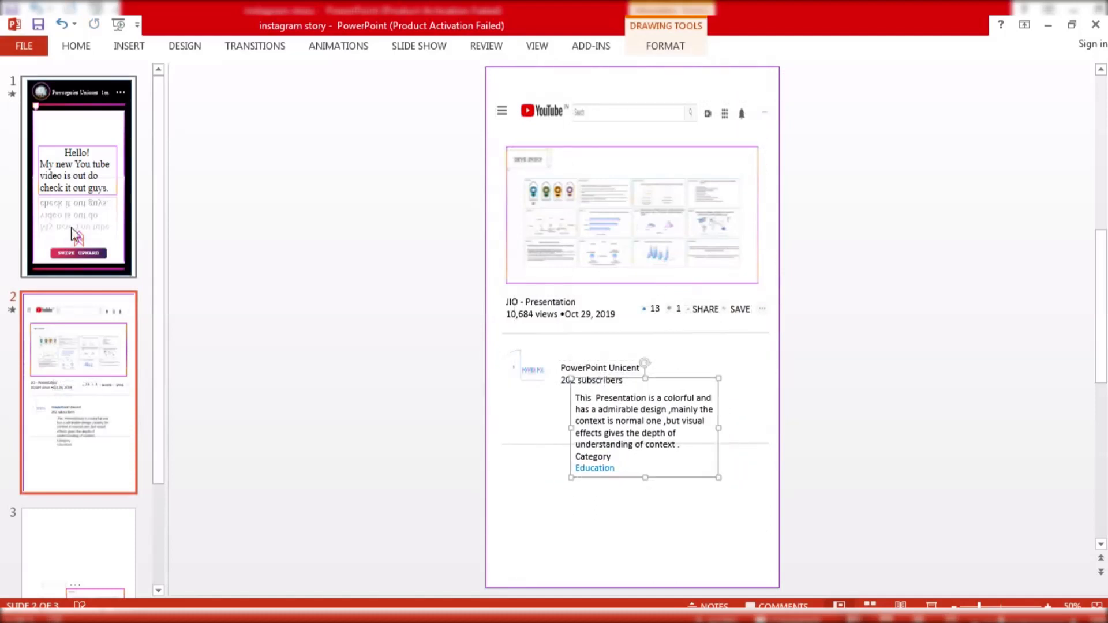
Following the mock-up below slide 1, lower the second divider line on slide 2 and widen the description box so "Education" sits beside "Category".
scroll(494, 425, "up", 5)
scroll(470, 427, "down", 3)
scroll(470, 427, "down", 2)
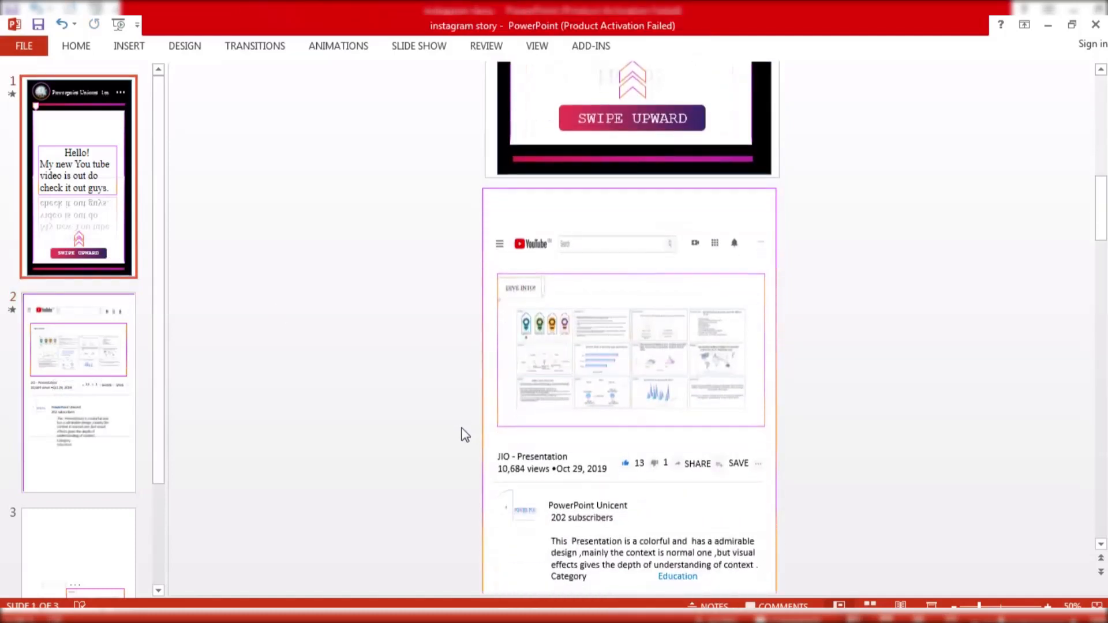
left_click(76, 395)
left_click(702, 445)
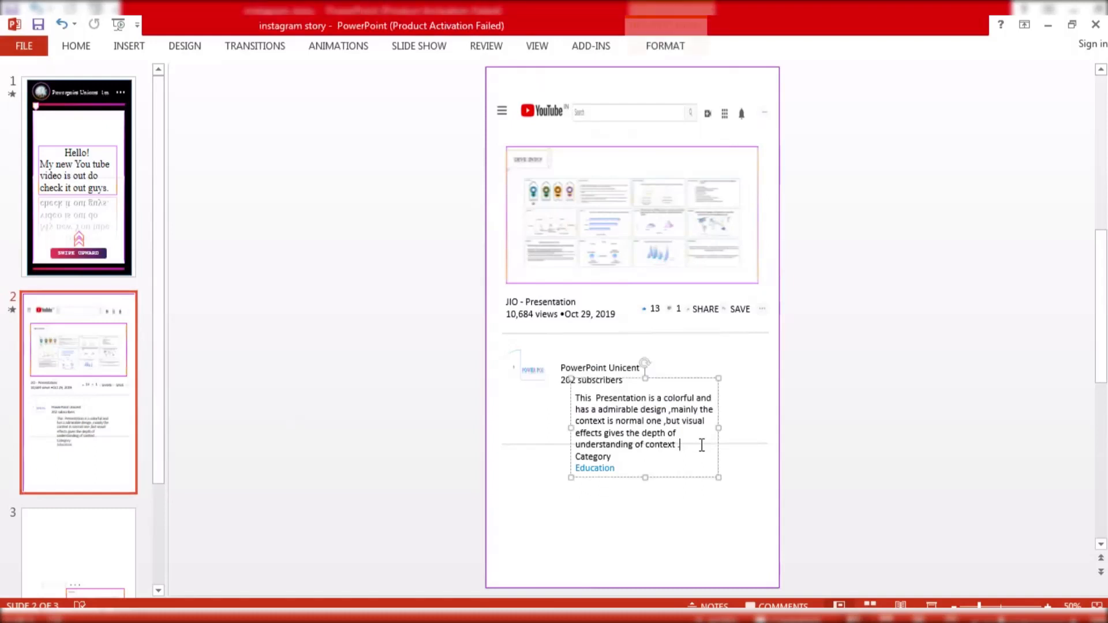
mouse_move(725, 445)
left_mouse_down()
mouse_move(722, 478)
mouse_move(744, 465)
mouse_move(714, 487)
mouse_move(718, 472)
mouse_move(740, 467)
left_mouse_up()
left_click(716, 466)
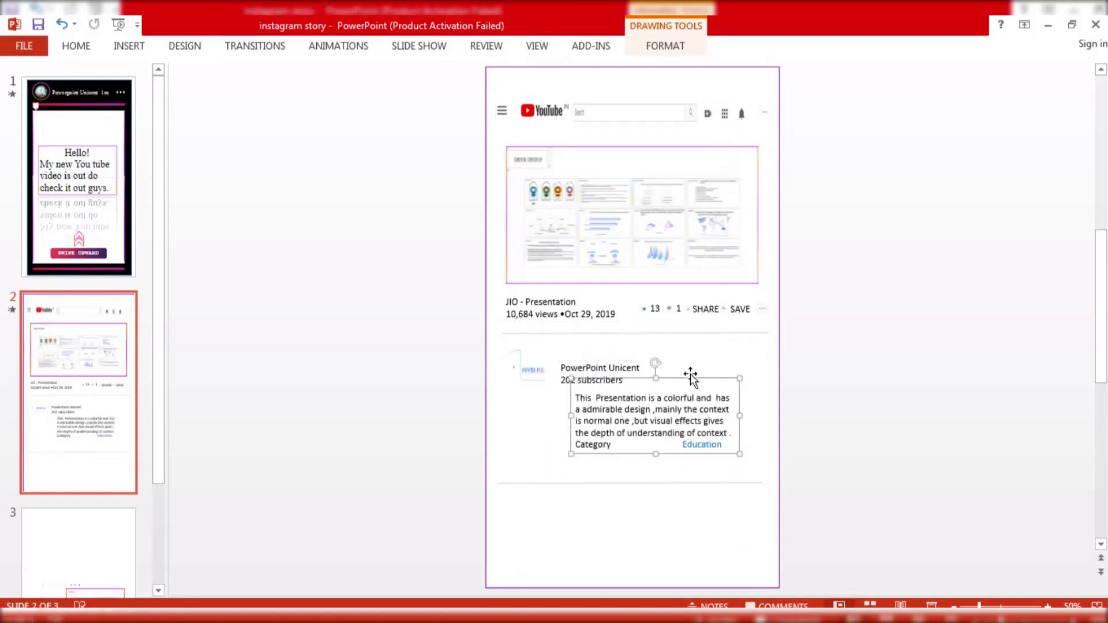
Move the description text slightly down and left on slide 2, and raise the lower divider line to just below it.
left_click_drag(690, 376, 684, 389)
left_click(593, 495)
left_click_drag(591, 482, 591, 473)
left_click(378, 361)
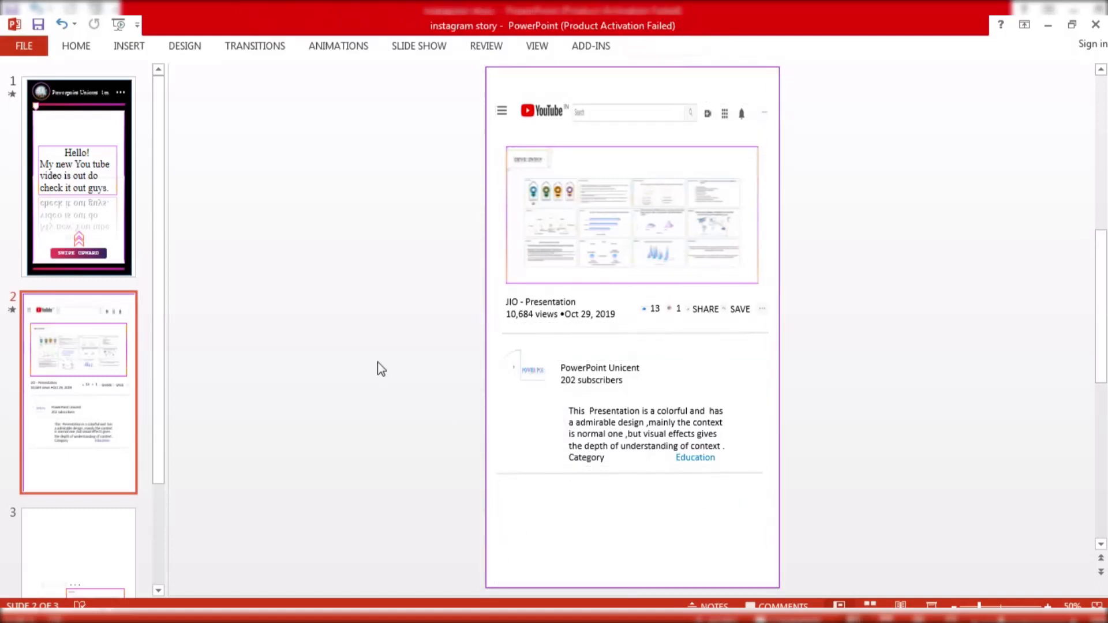
Copy the "2 Comments" text box from the mock-up below slide 1 and place it just under the lower divider line on slide 2.
left_click(98, 265)
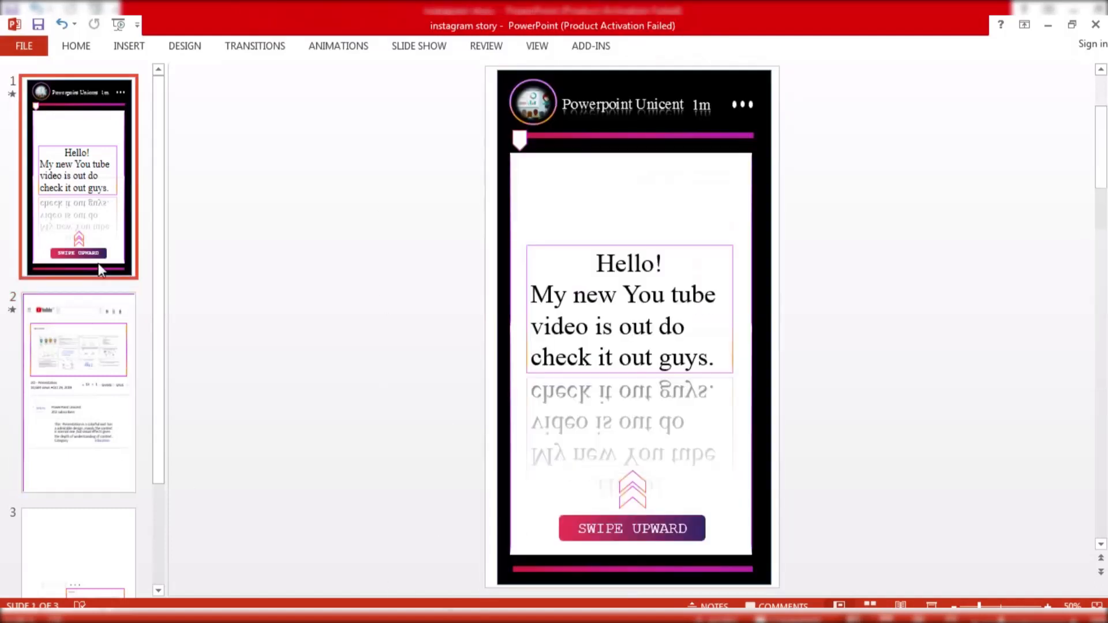
scroll(556, 507, "down", 8)
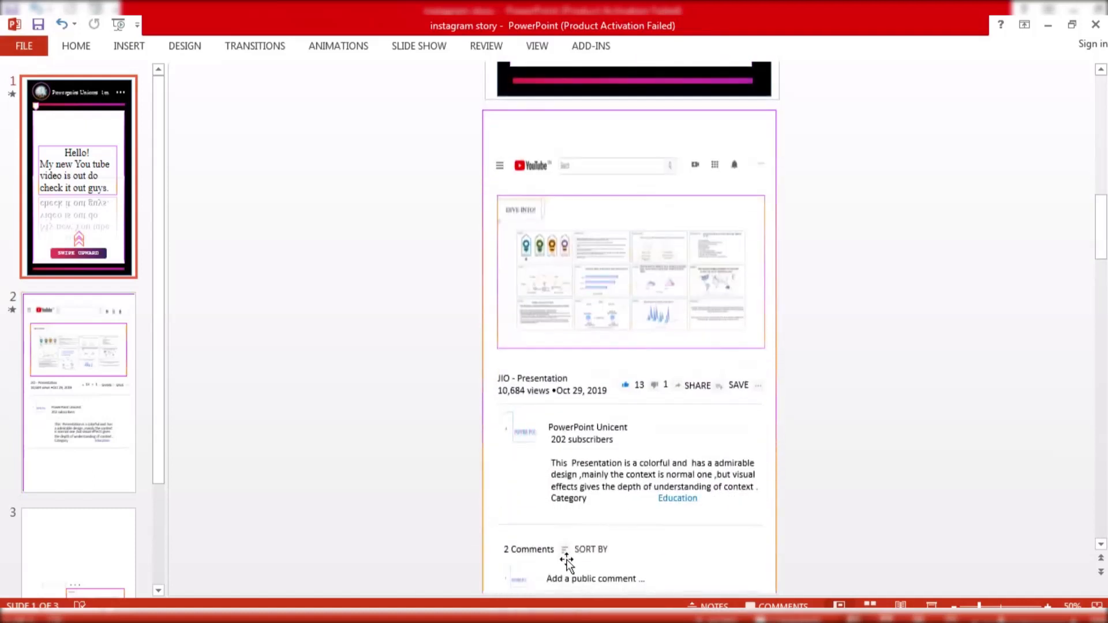
left_click(517, 546)
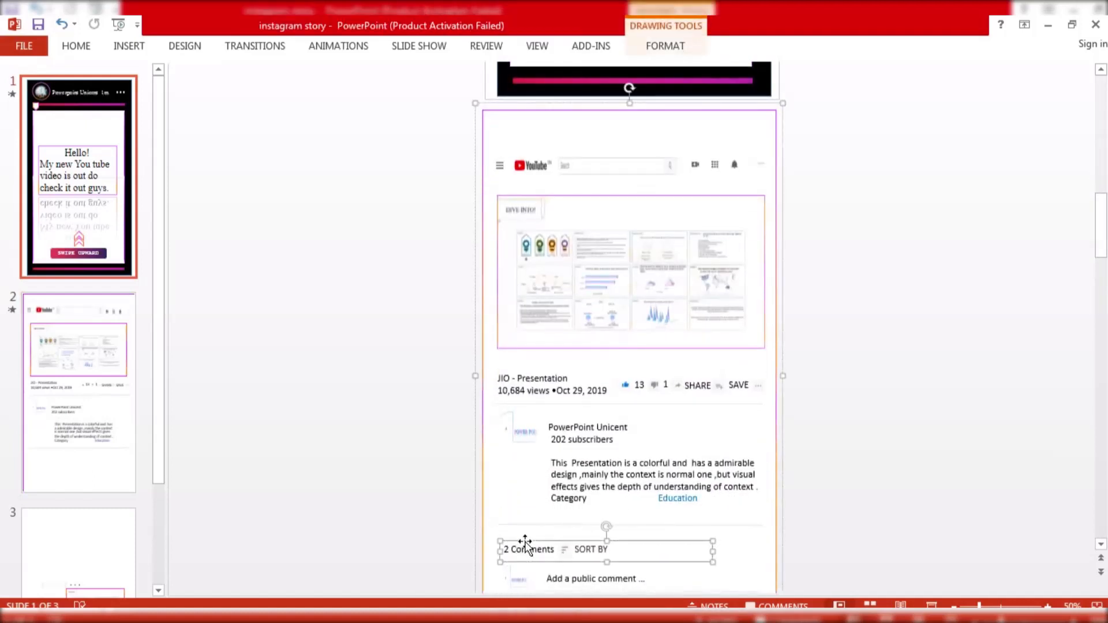
left_click(85, 461)
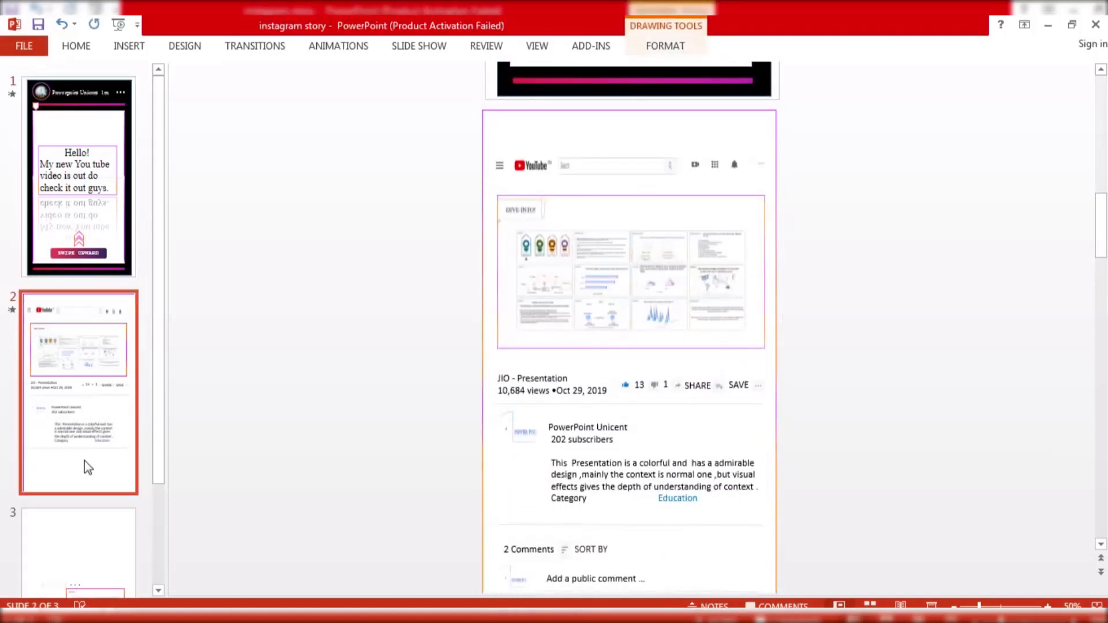
key("ctrl+v")
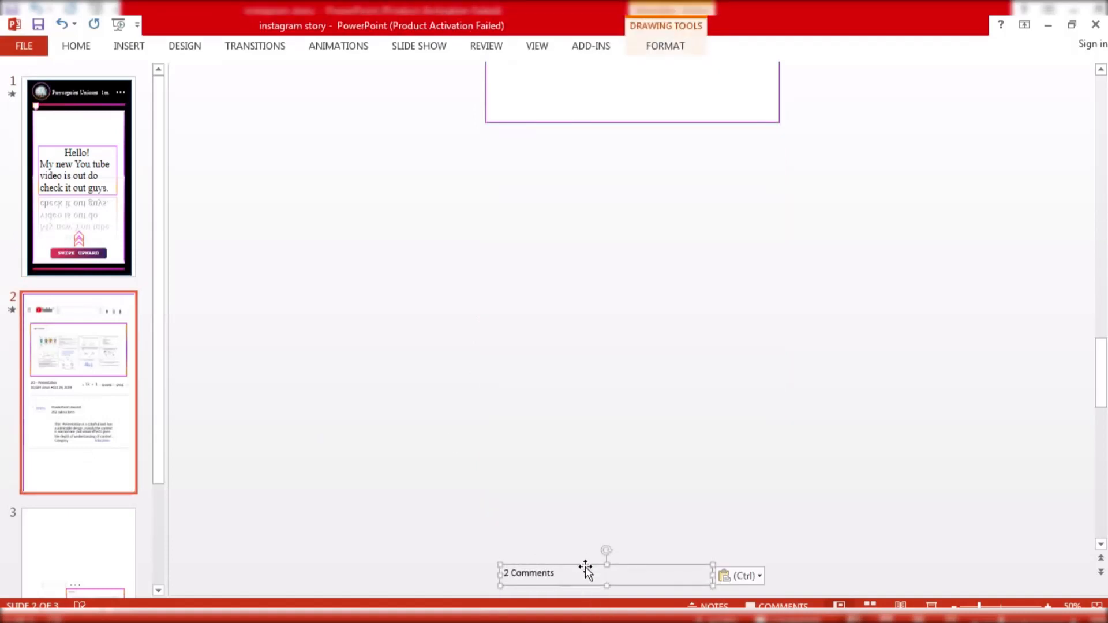
left_click_drag(585, 566, 575, 108)
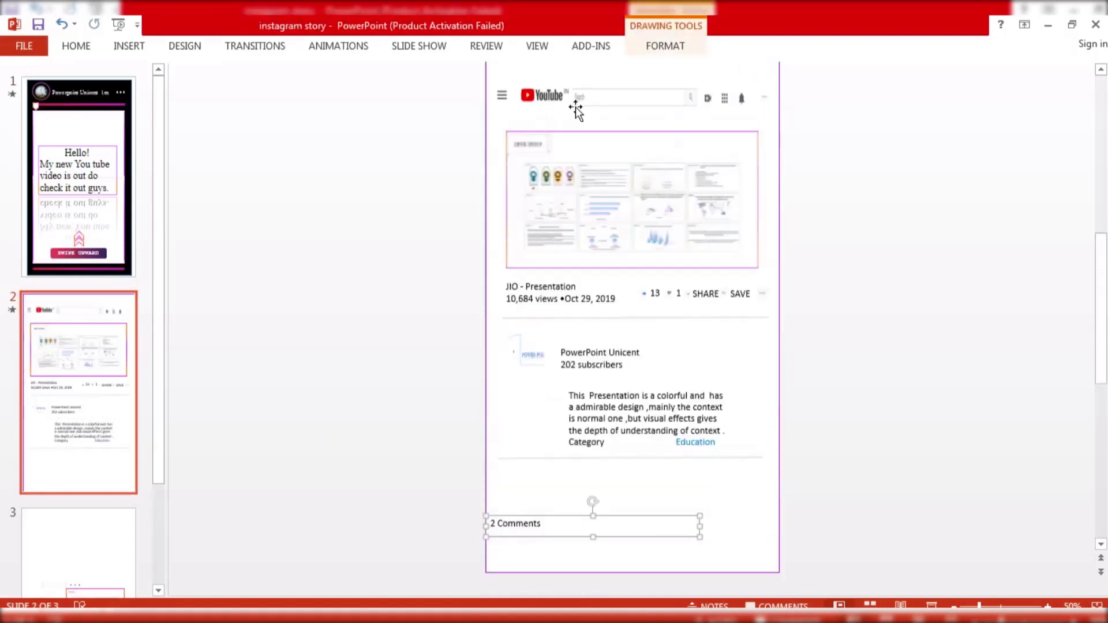
left_click_drag(556, 523, 566, 488)
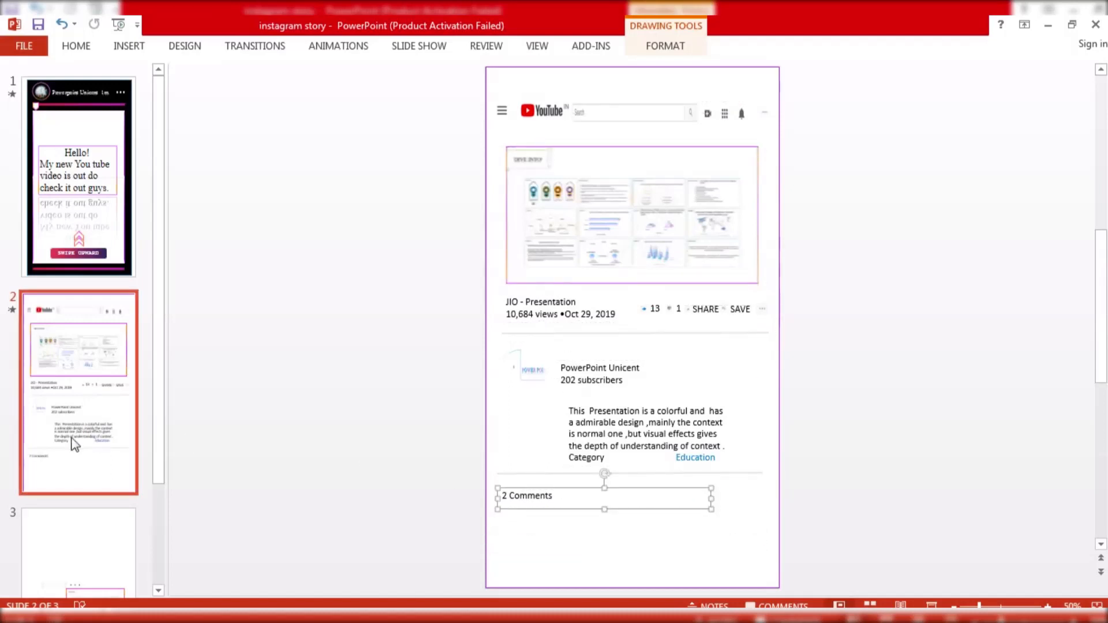
Copy the small sort icon from the mock-up below slide 1 and place it beside "2 Comments" on slide 2.
left_click(78, 173)
scroll(504, 497, "down", 7)
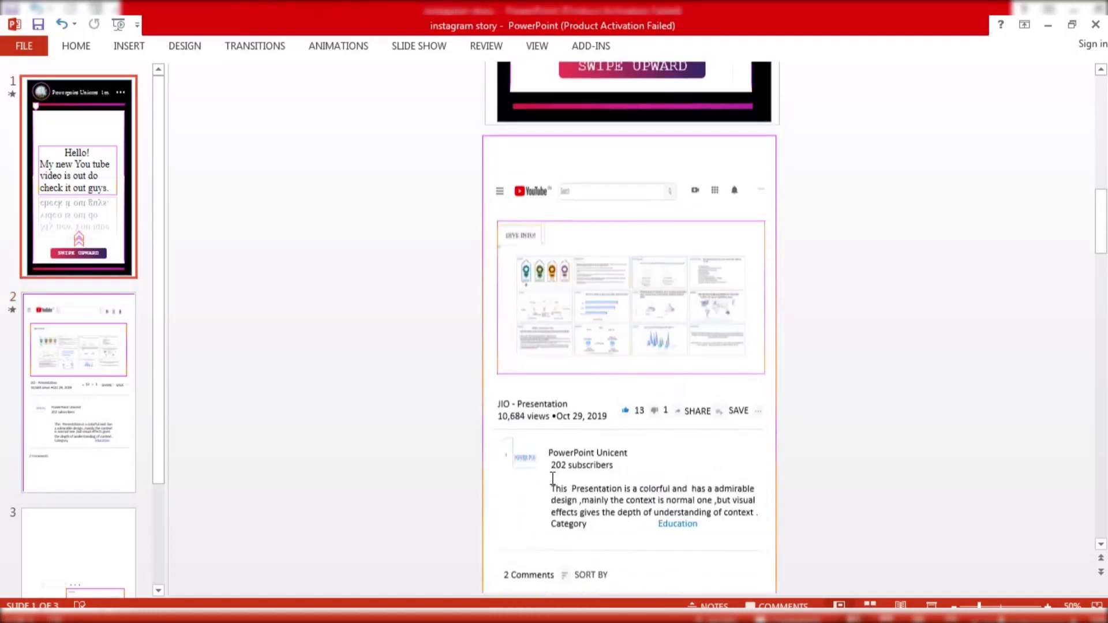
left_click(567, 531)
left_click(566, 531)
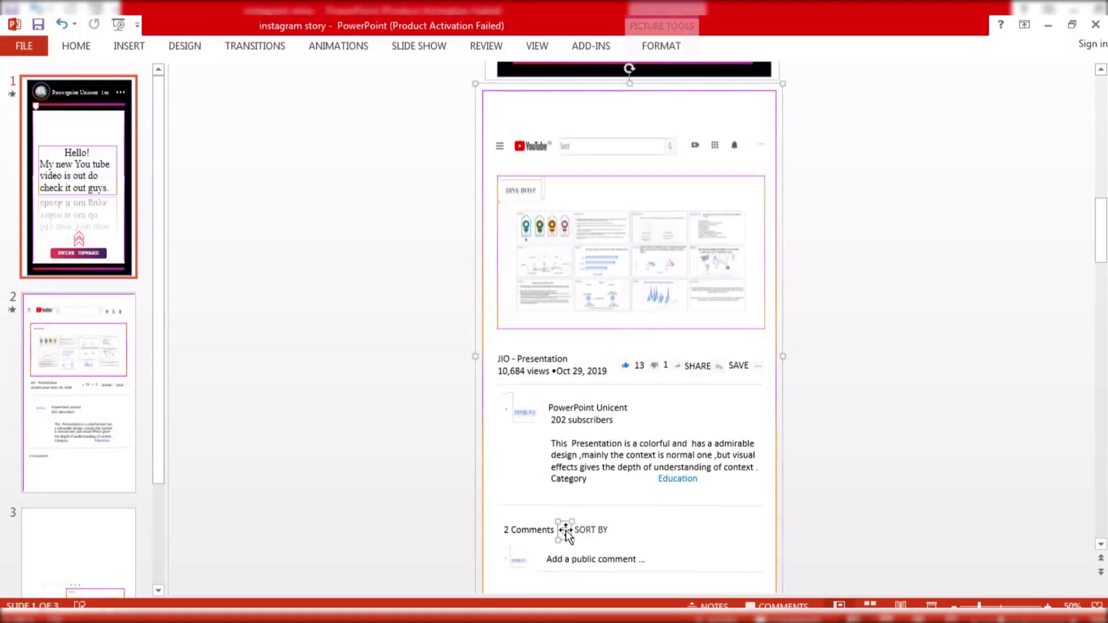
right_click(567, 531)
left_click(639, 293)
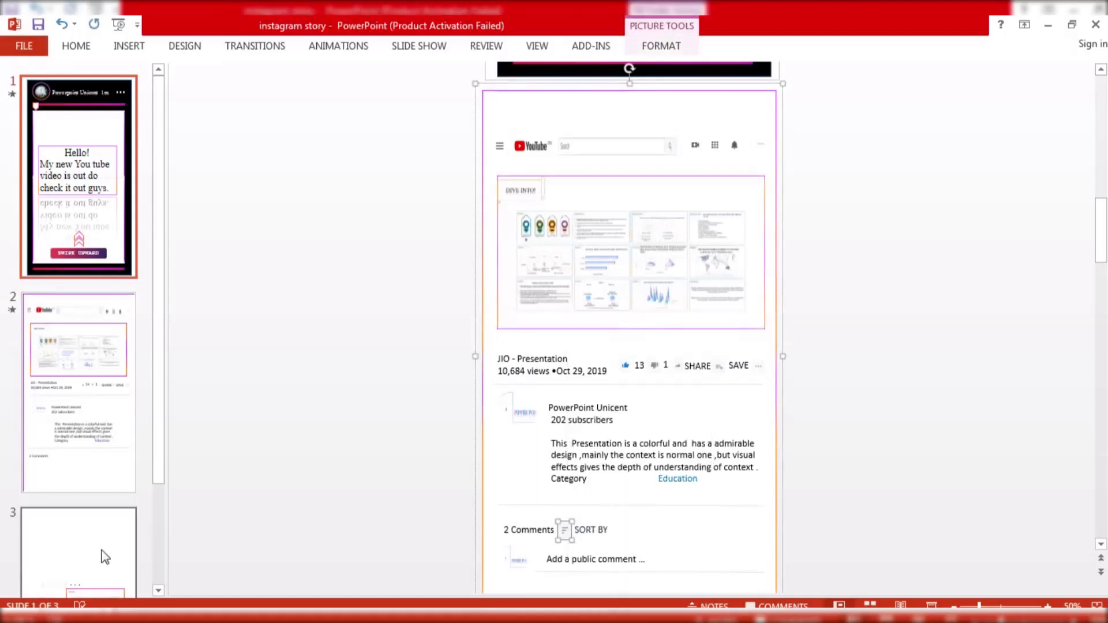
left_click(89, 466)
right_click(613, 521)
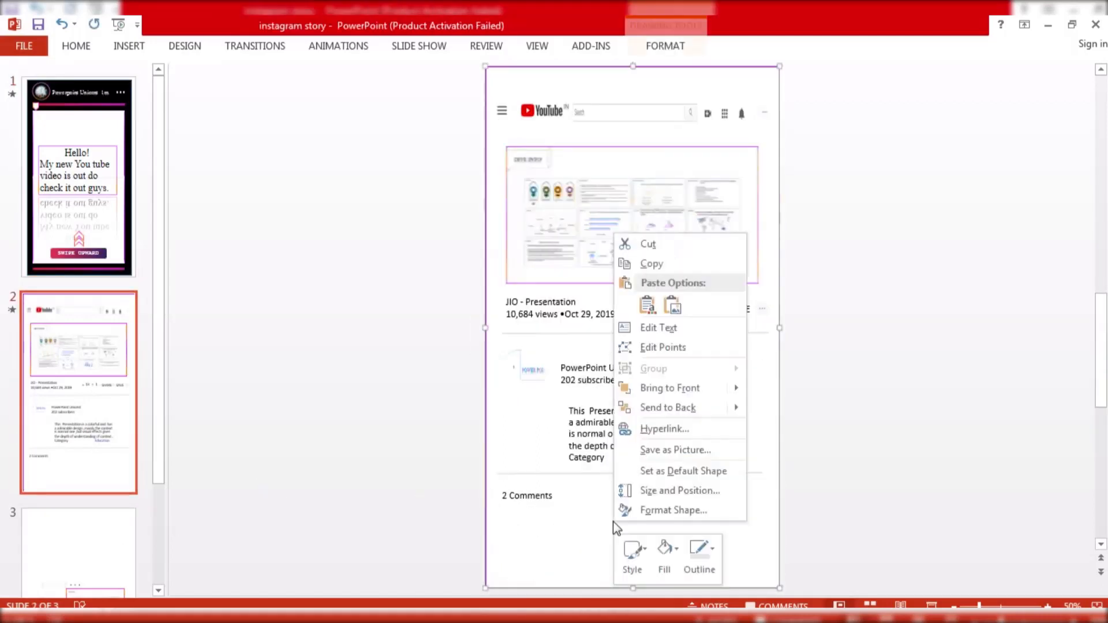
left_click(650, 309)
left_click_drag(563, 579, 579, 94)
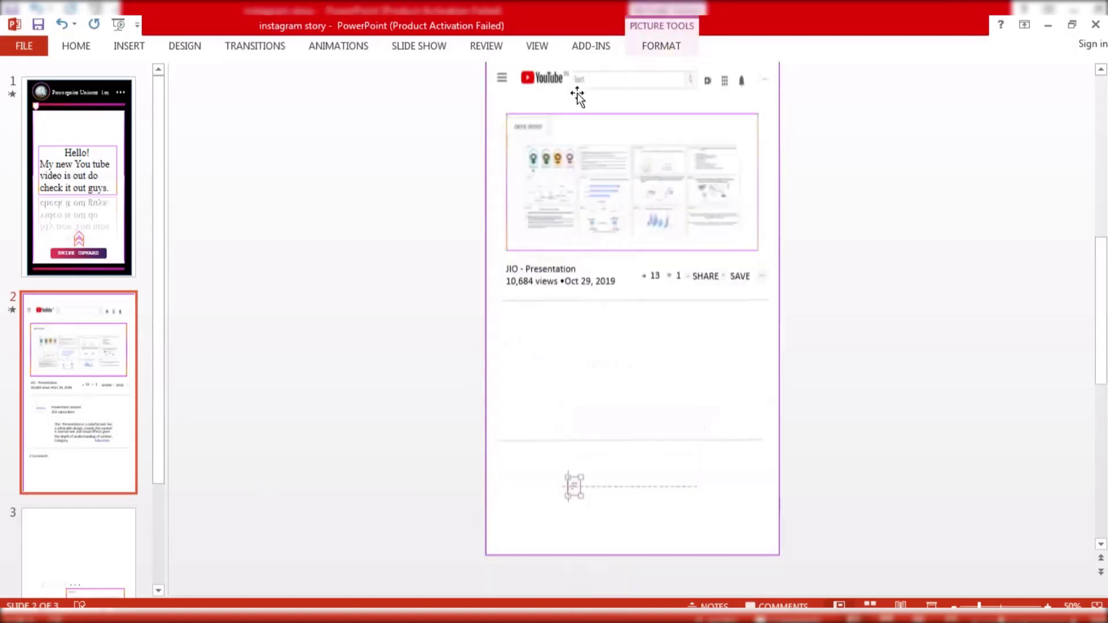
left_click_drag(575, 518, 572, 495)
left_click(423, 528)
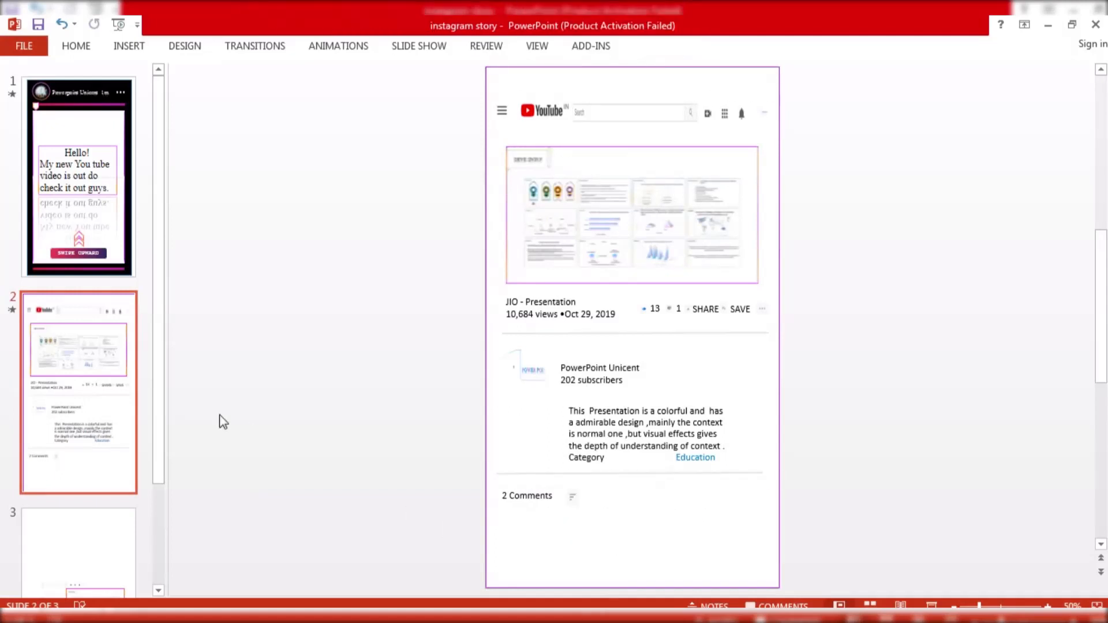
Copy the "SORT BY" text from the mock-up below slide 1 and place it right of the sort icon on slide 2.
left_click(83, 238)
scroll(500, 519, "down", 9)
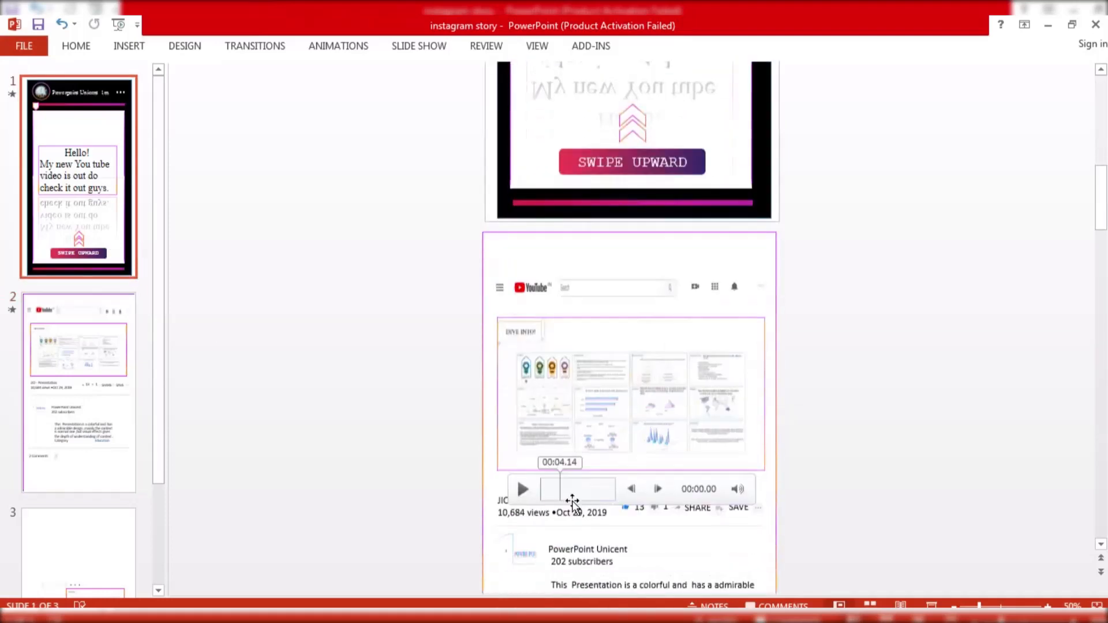
left_click(593, 495)
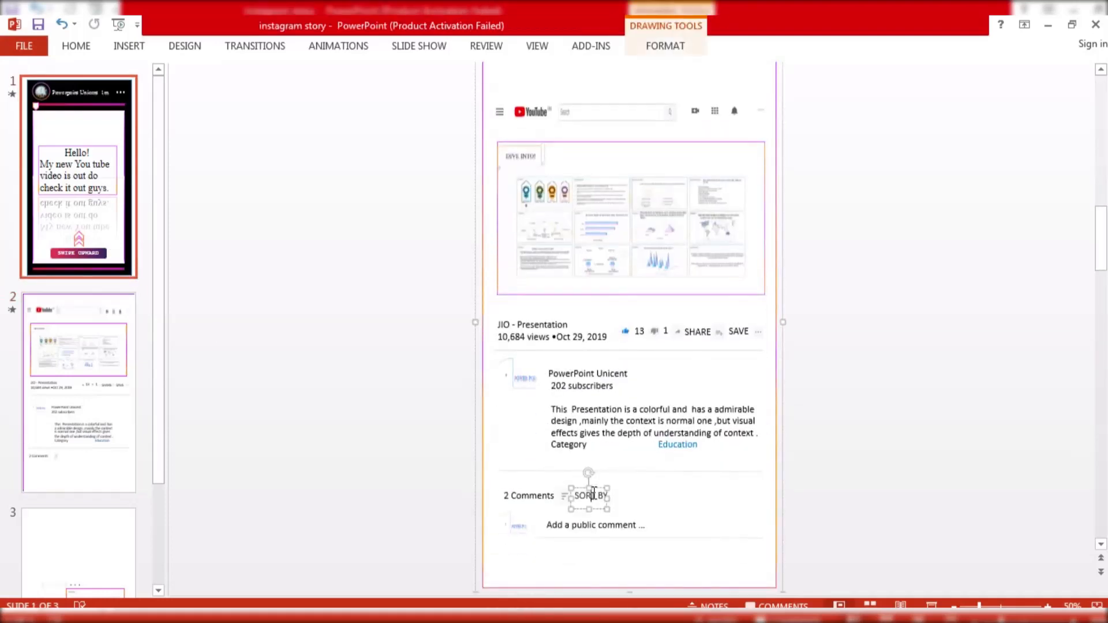
left_click(88, 540)
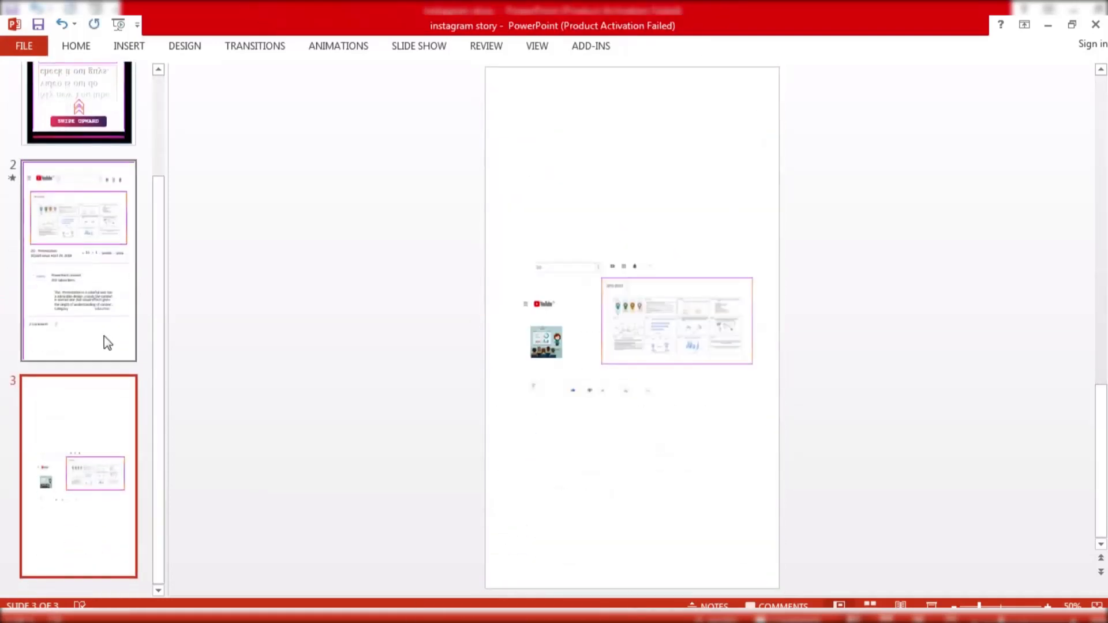
left_click(106, 342)
key("ctrl+v")
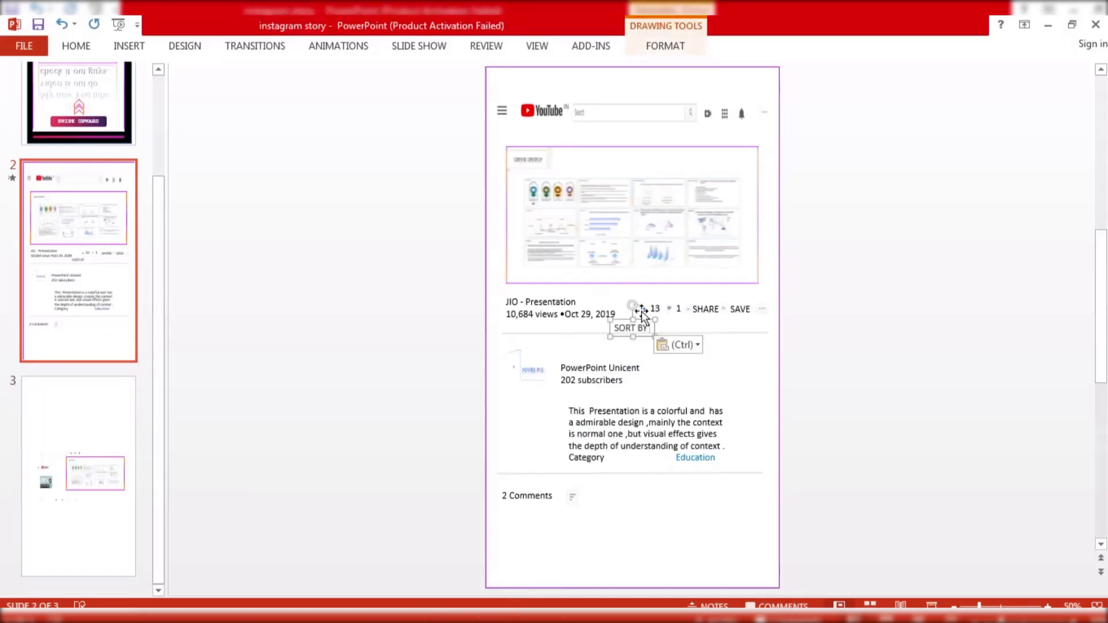
left_click_drag(643, 318, 617, 487)
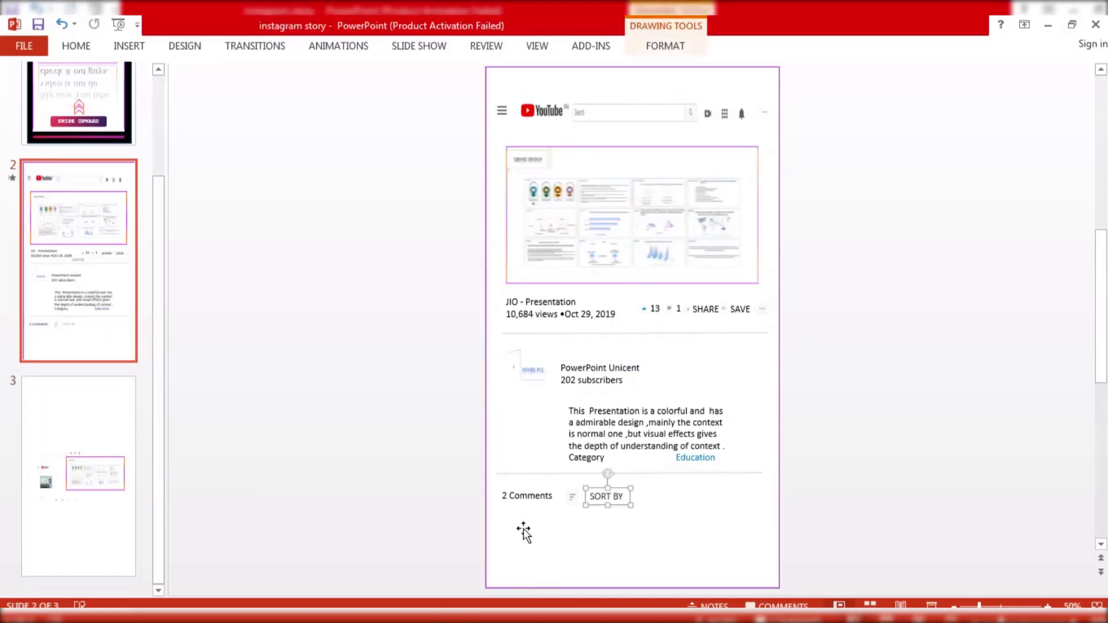
left_click(118, 290)
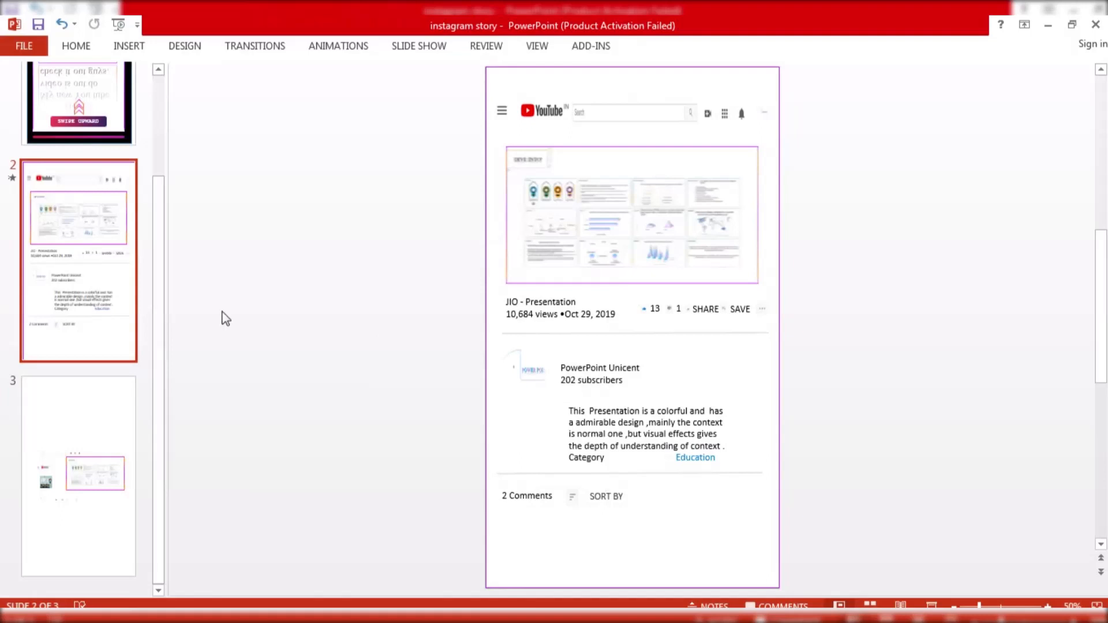
Copy the small channel picture in the comment row of the mock-up below slide 1 and place it under "2 Comments" on slide 2.
left_click(91, 126)
scroll(631, 432, "down", 5)
scroll(631, 431, "down", 3)
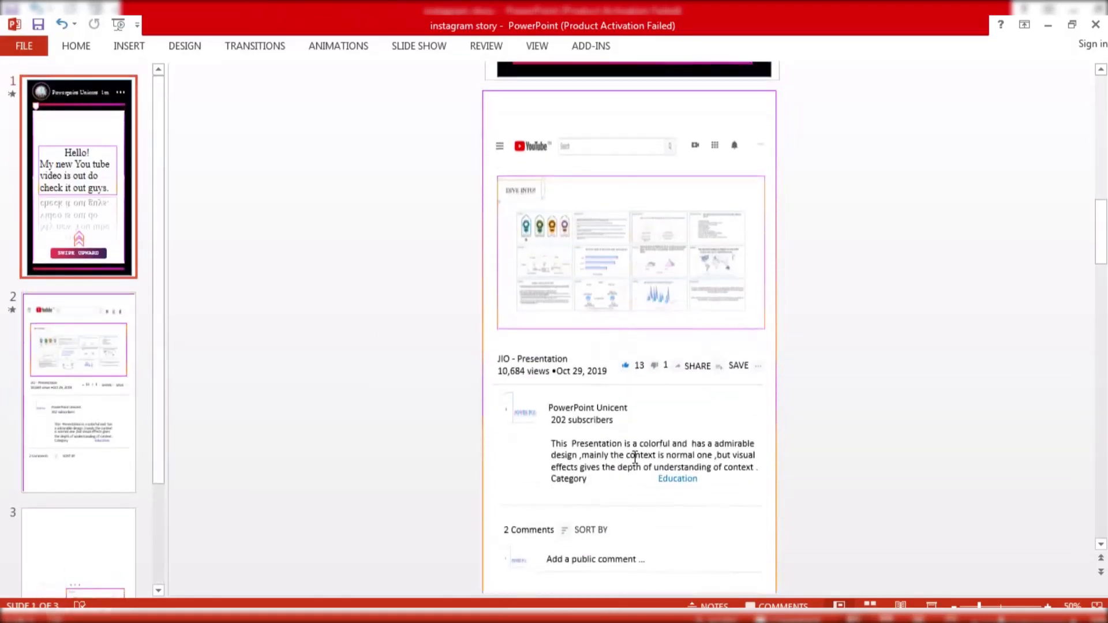
left_click(518, 544)
left_click(519, 548)
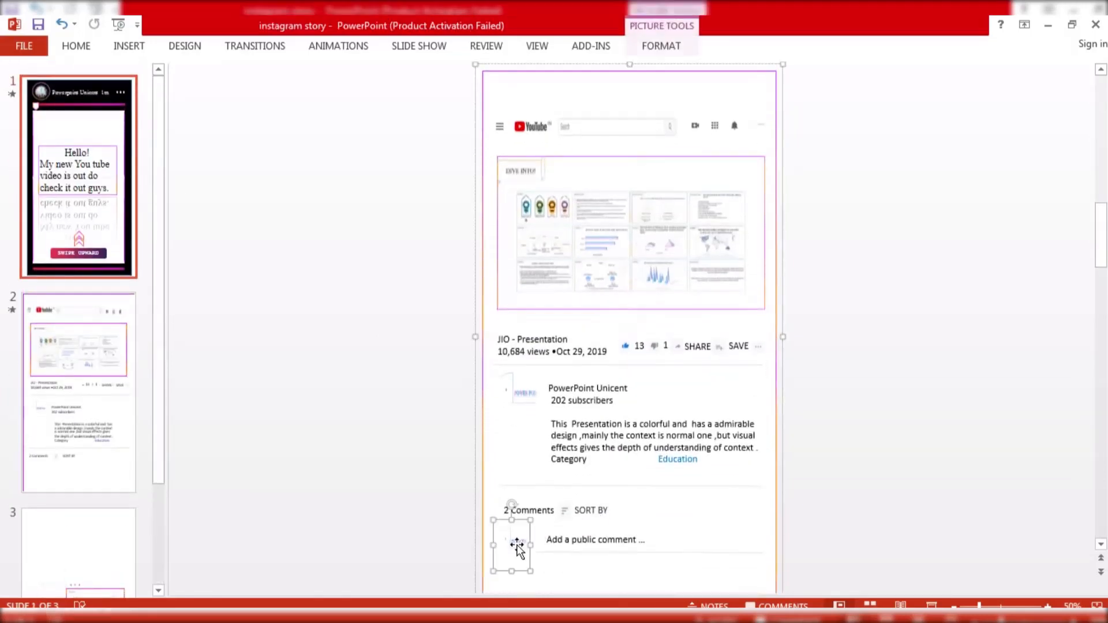
left_click(74, 484)
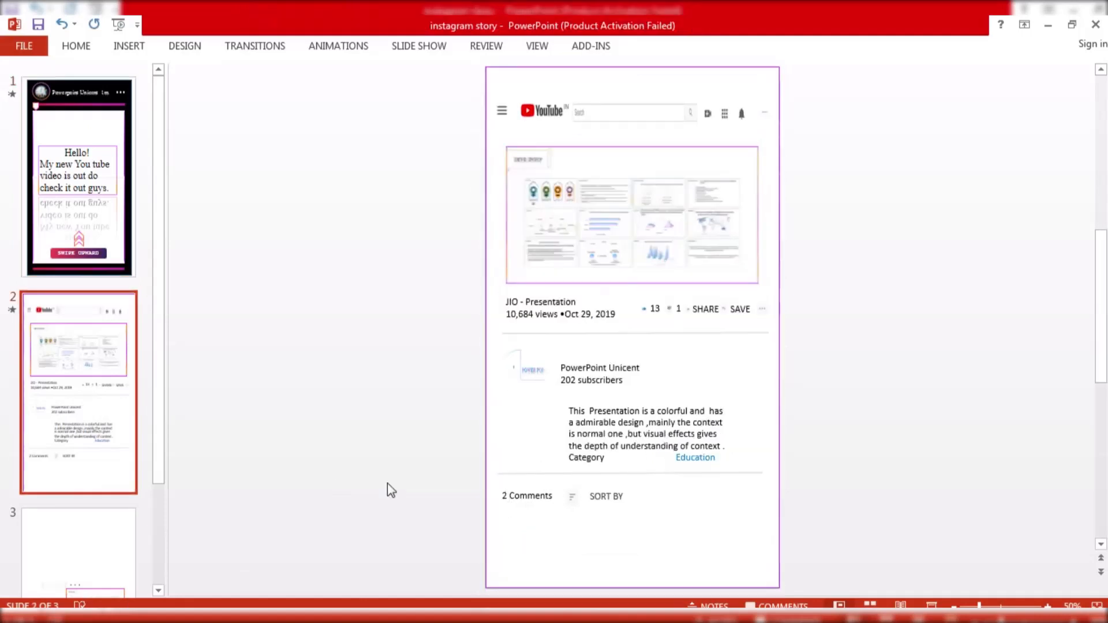
key("ctrl+v")
left_click_drag(511, 563, 516, 73)
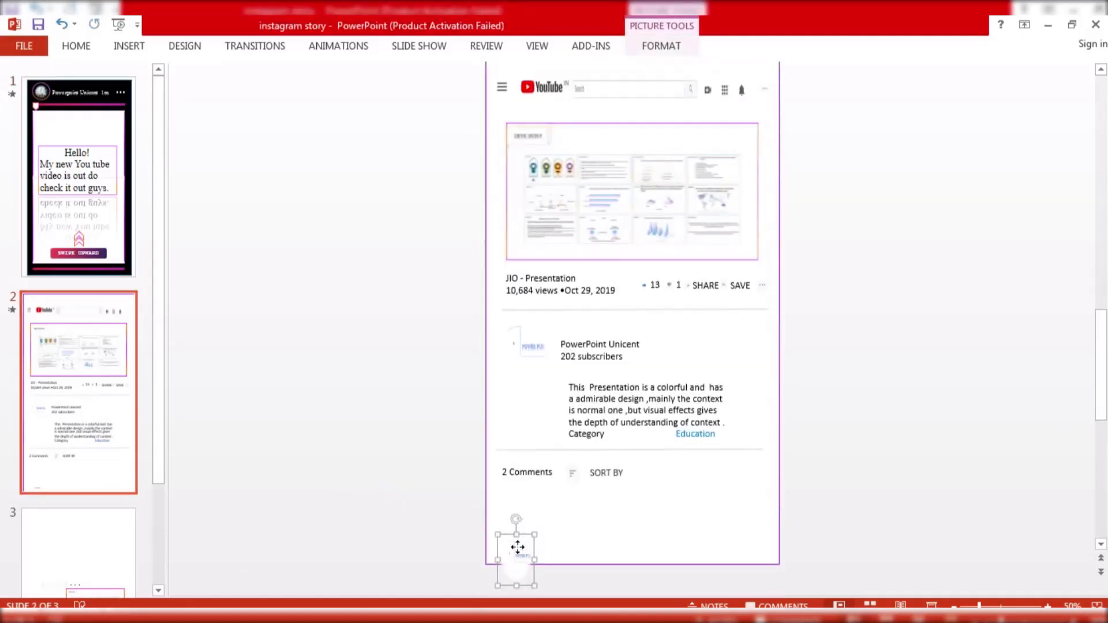
left_click_drag(518, 547, 520, 512)
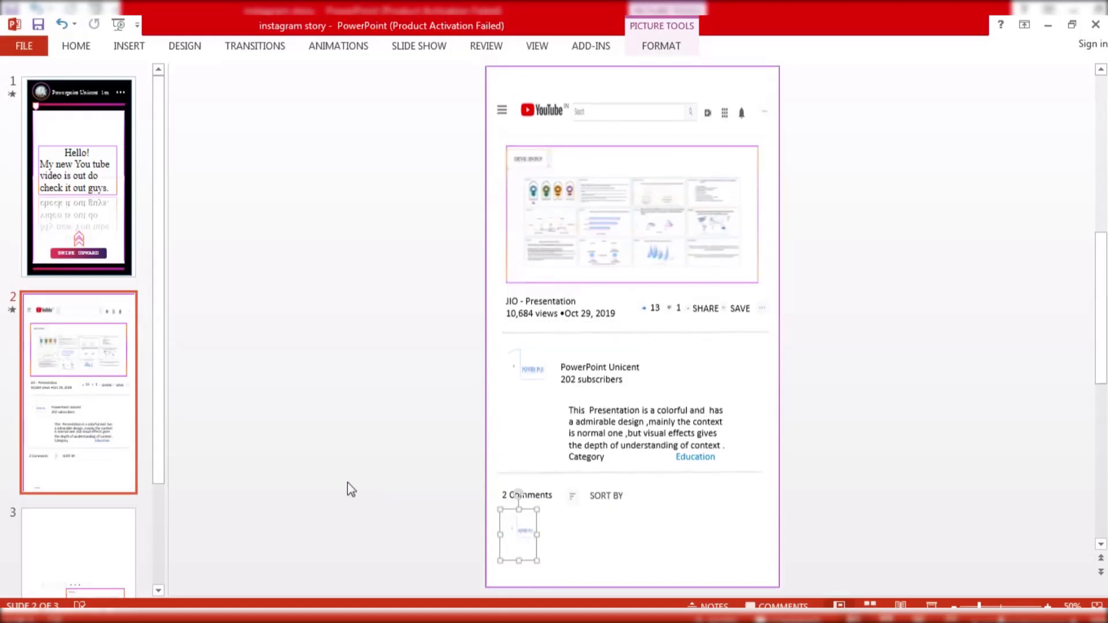
Following the mock-up below slide 1, paste a divider line on slide 2 and fit it in the comment row, right of the small channel picture.
scroll(618, 452, "up", 5)
scroll(623, 461, "down", 5)
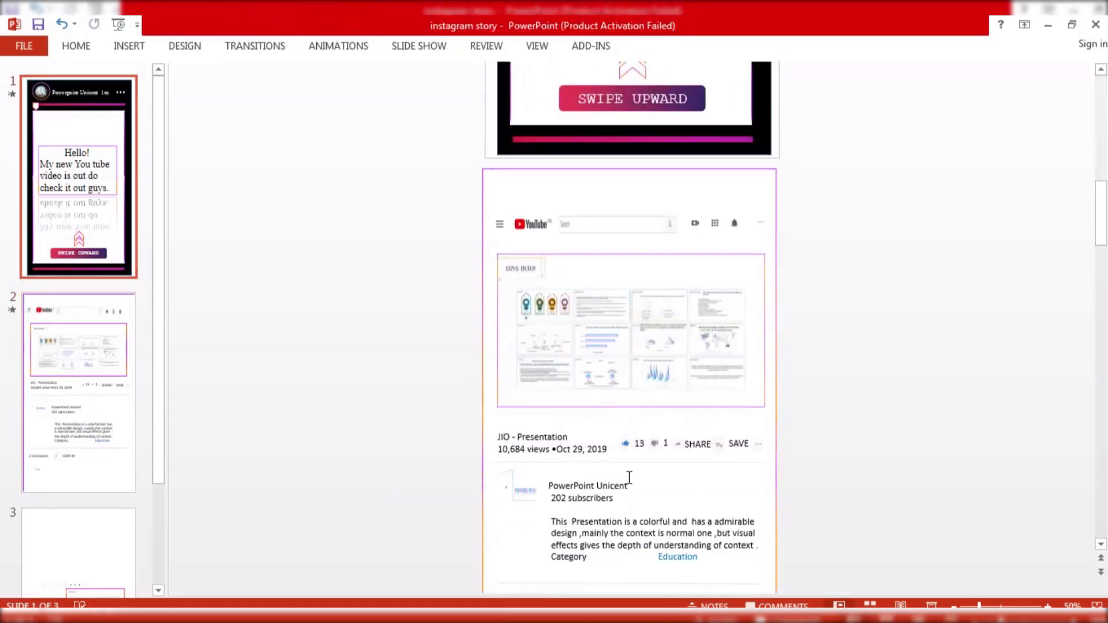
scroll(606, 456, "down", 5)
left_click(87, 136)
scroll(684, 421, "down", 2)
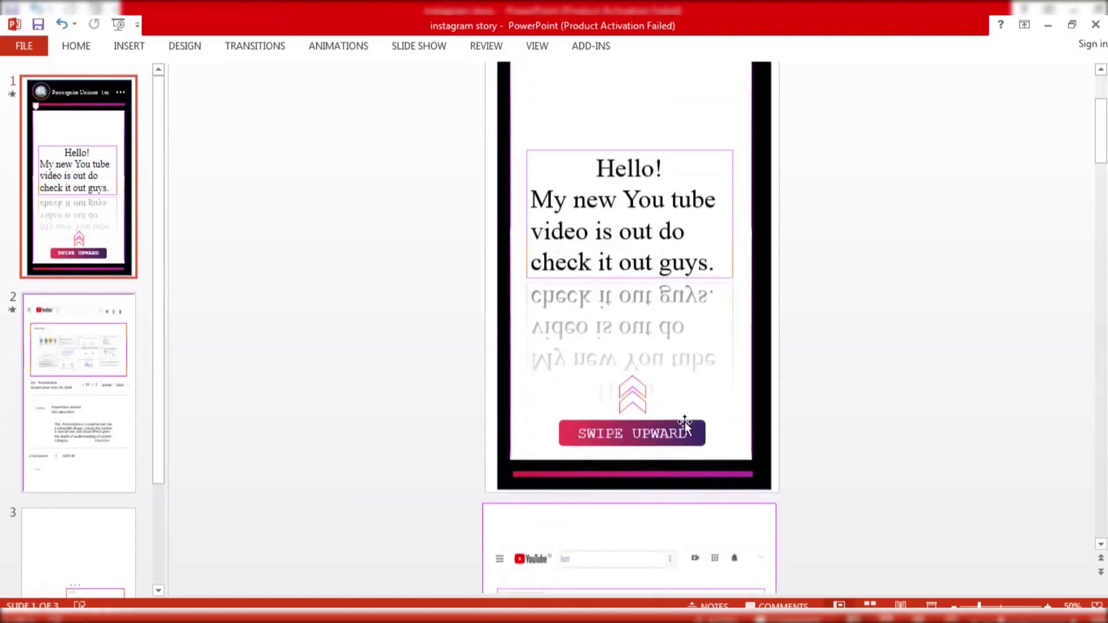
scroll(685, 422, "down", 5)
scroll(595, 548, "down", 1)
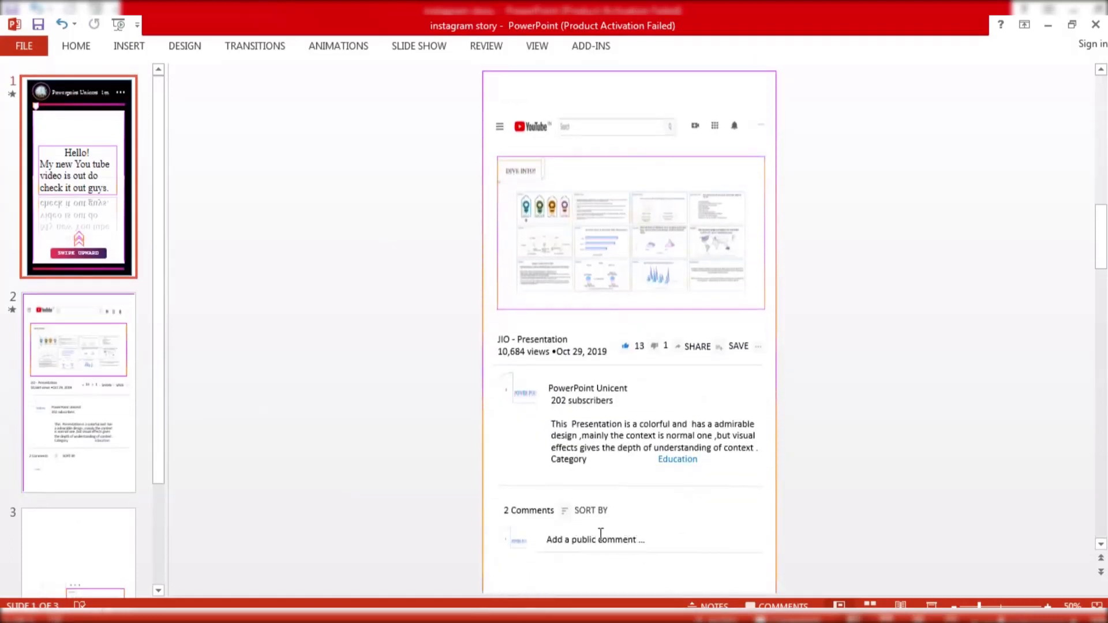
left_click(81, 354)
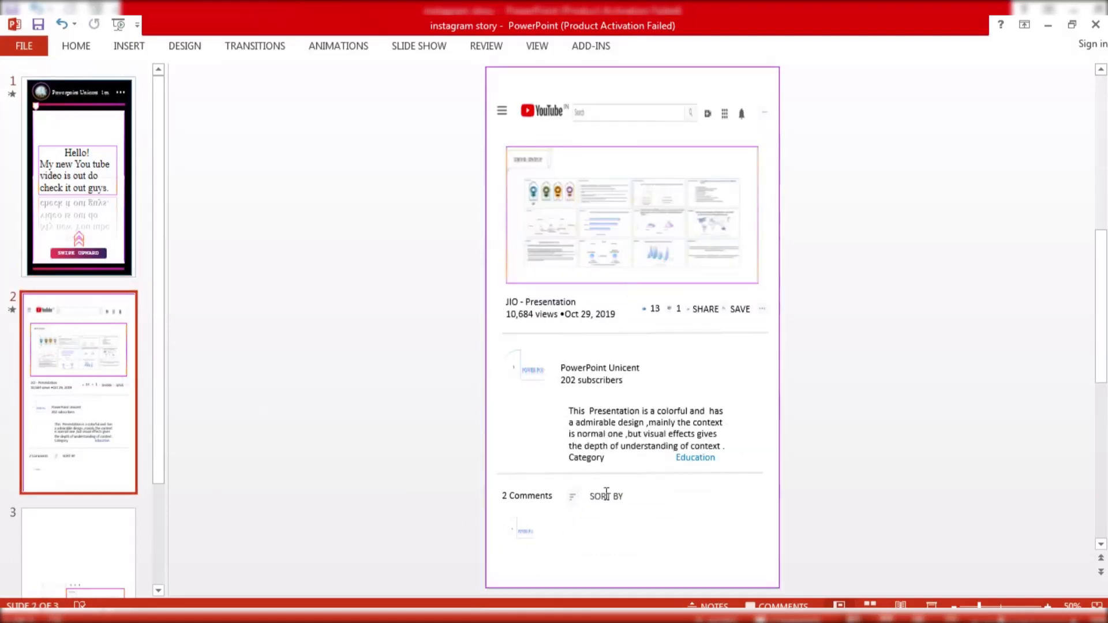
left_click(625, 473)
key("ctrl+v")
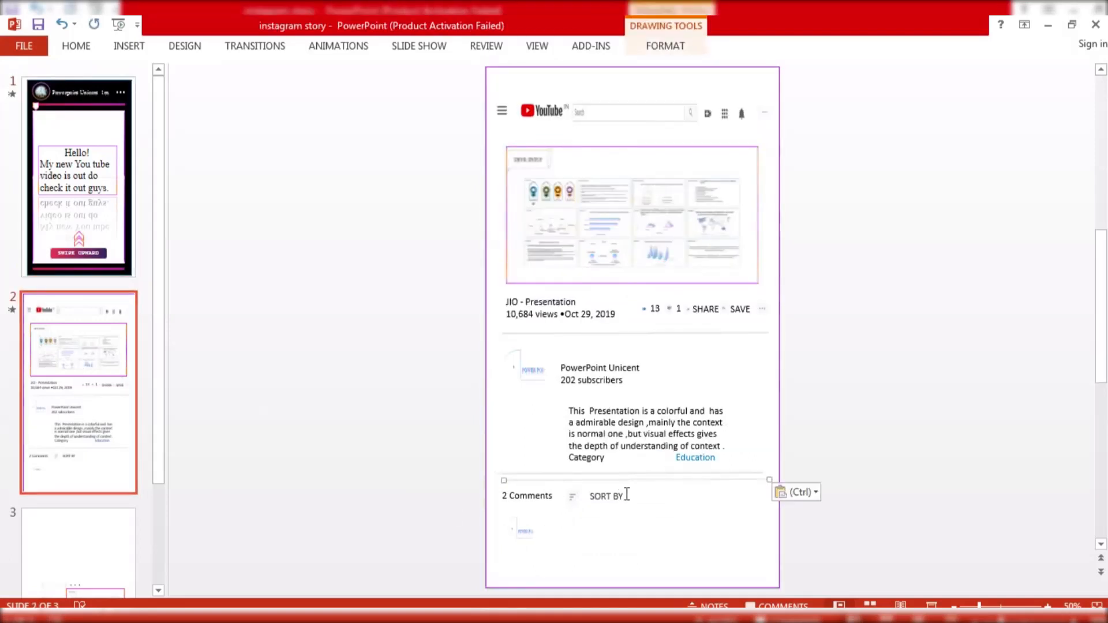
left_click_drag(648, 487, 683, 544)
left_click_drag(807, 543, 768, 542)
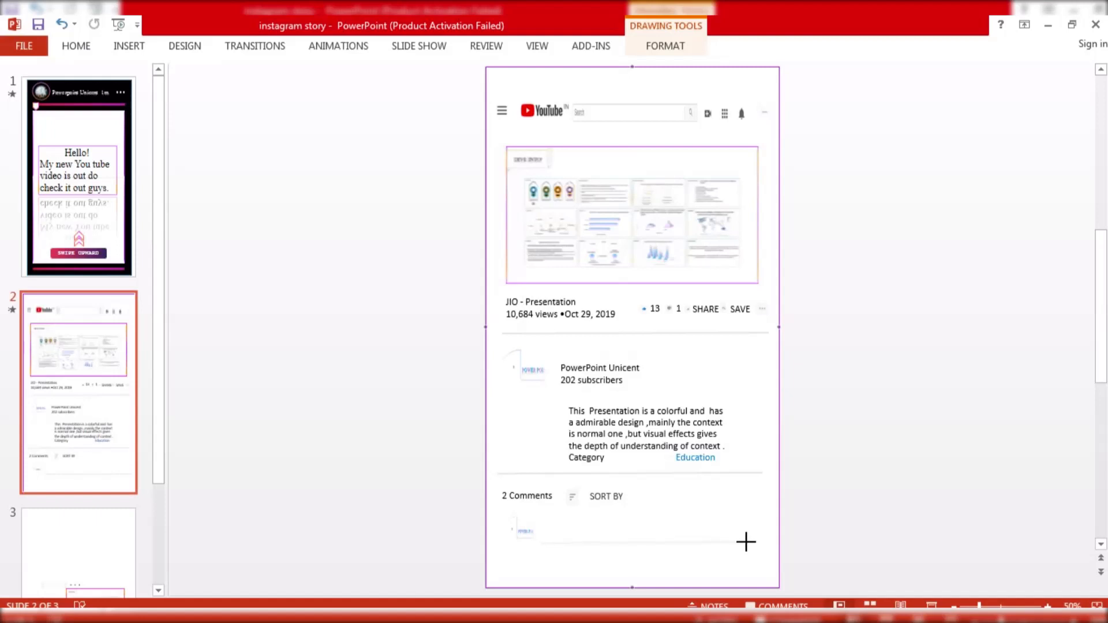
left_click(847, 545)
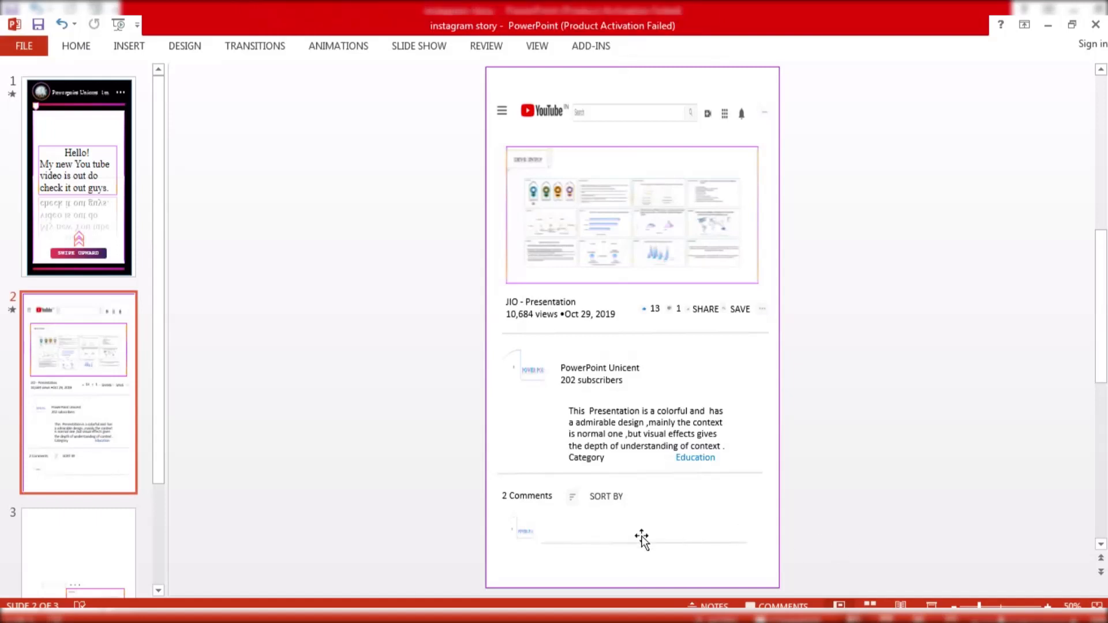
Bring the "Add a public comment ..." text from the mock-up below slide 1 to slide 2, just above the comment row's divider line.
left_click(106, 230)
scroll(677, 482, "down", 10)
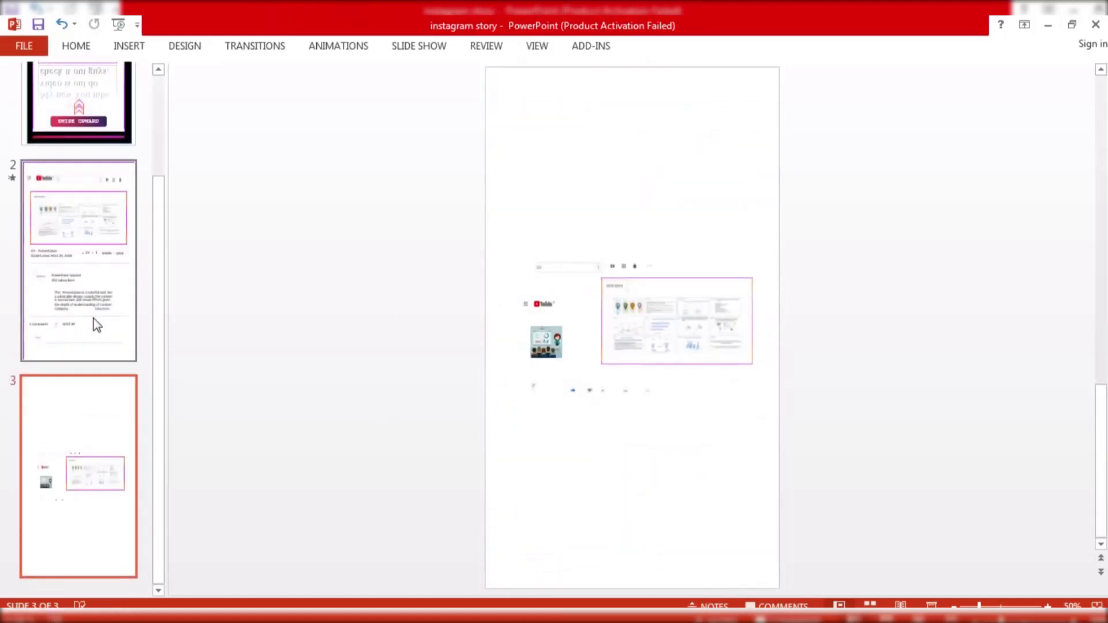
left_click(94, 322)
left_click(101, 142)
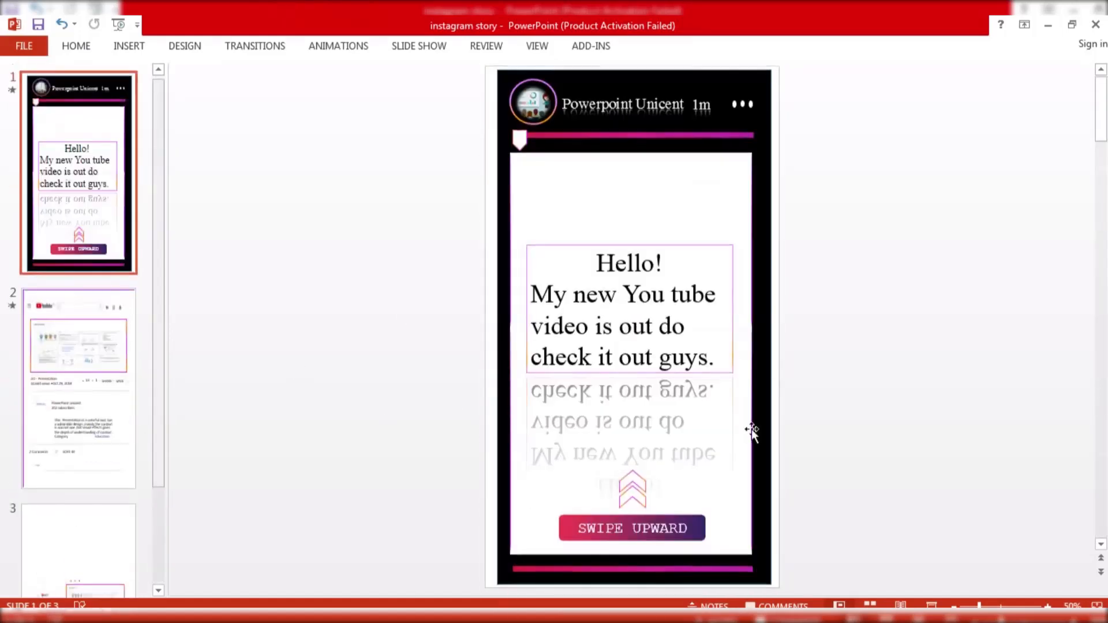
scroll(601, 504, "down", 5)
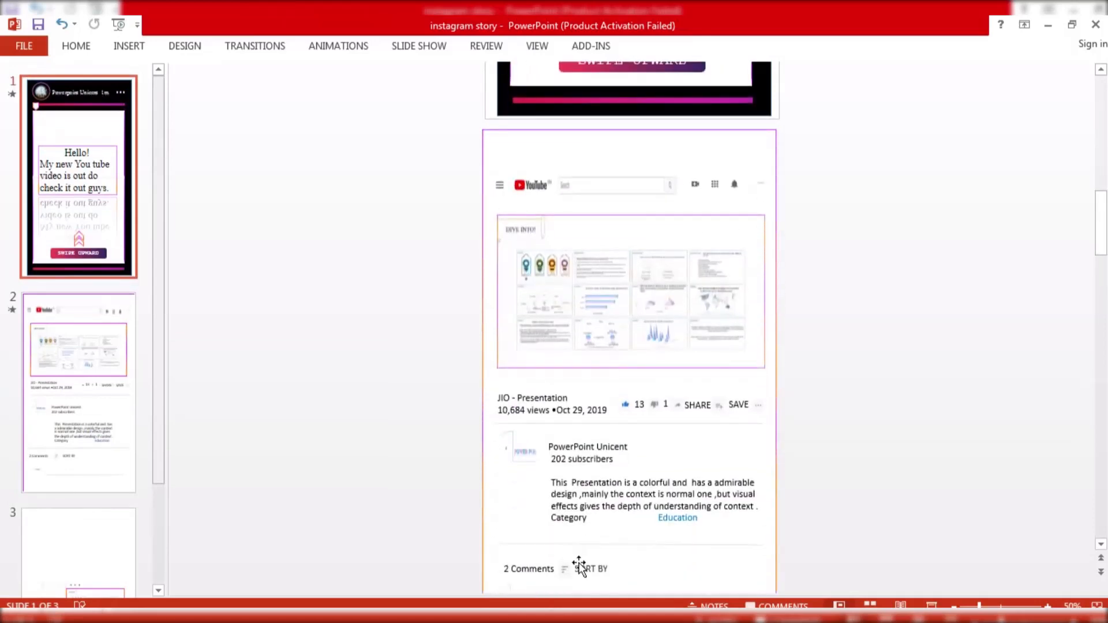
scroll(578, 568, "down", 1)
left_click_drag(549, 540, 654, 550)
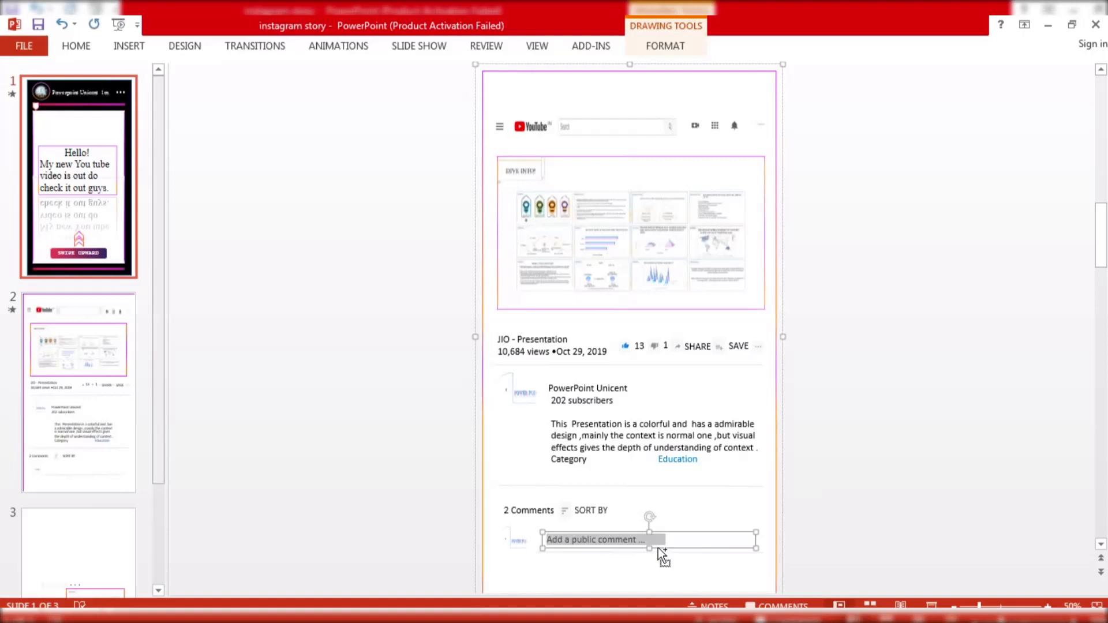
key("ctrl+x")
left_click(86, 391)
key("ctrl+v")
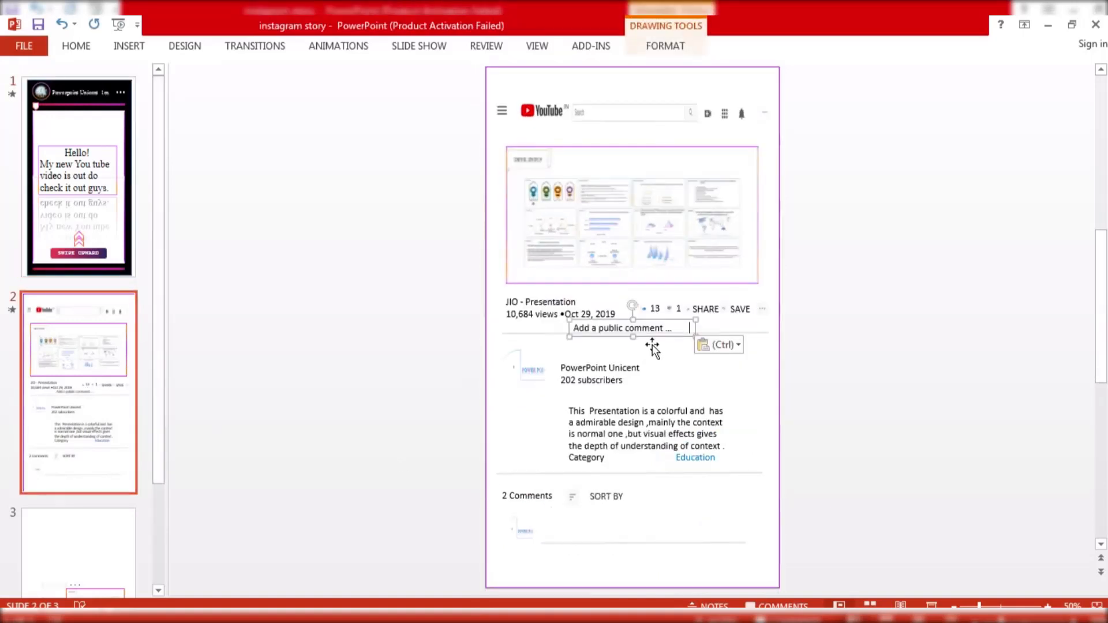
left_click_drag(664, 318, 652, 524)
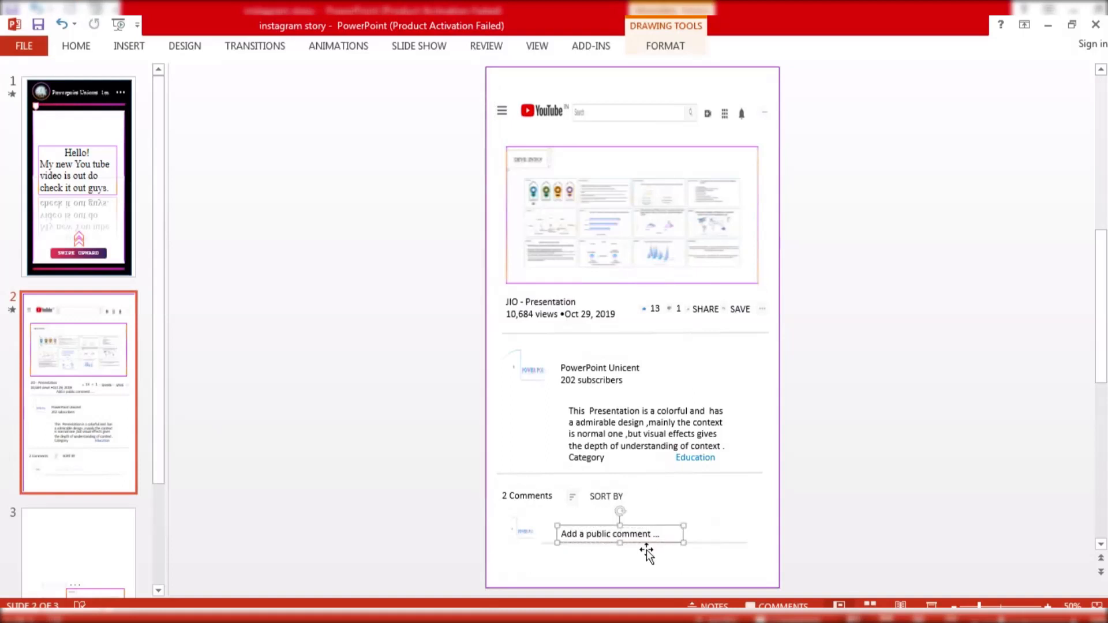
left_click(641, 569)
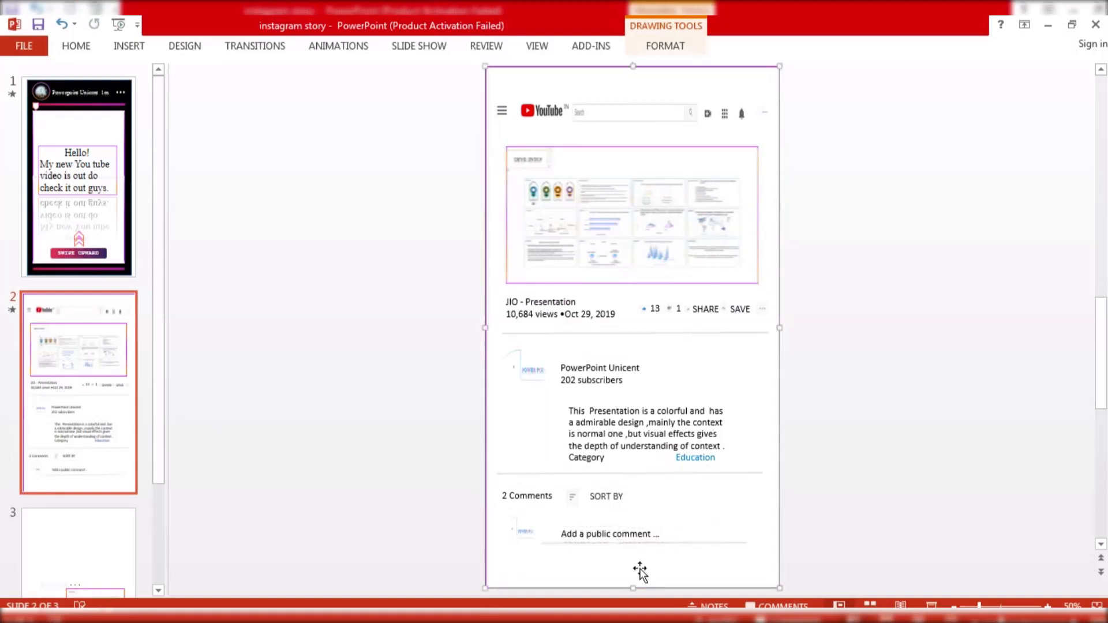
Try grouping every object on slide 2 into one group.
left_click(506, 112)
left_click(658, 105)
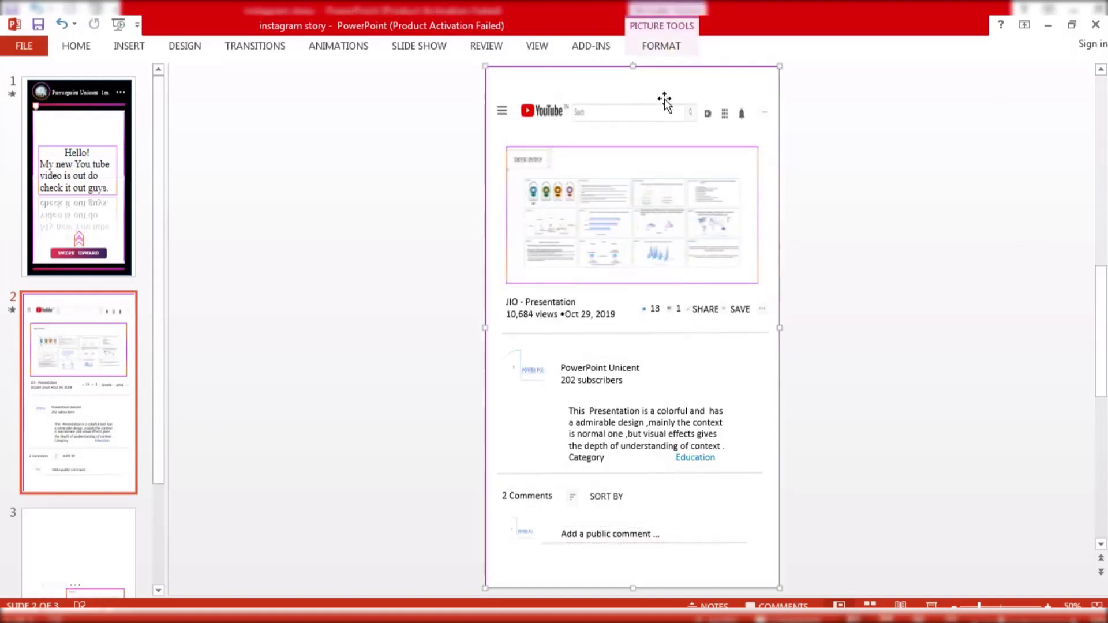
left_click(657, 112)
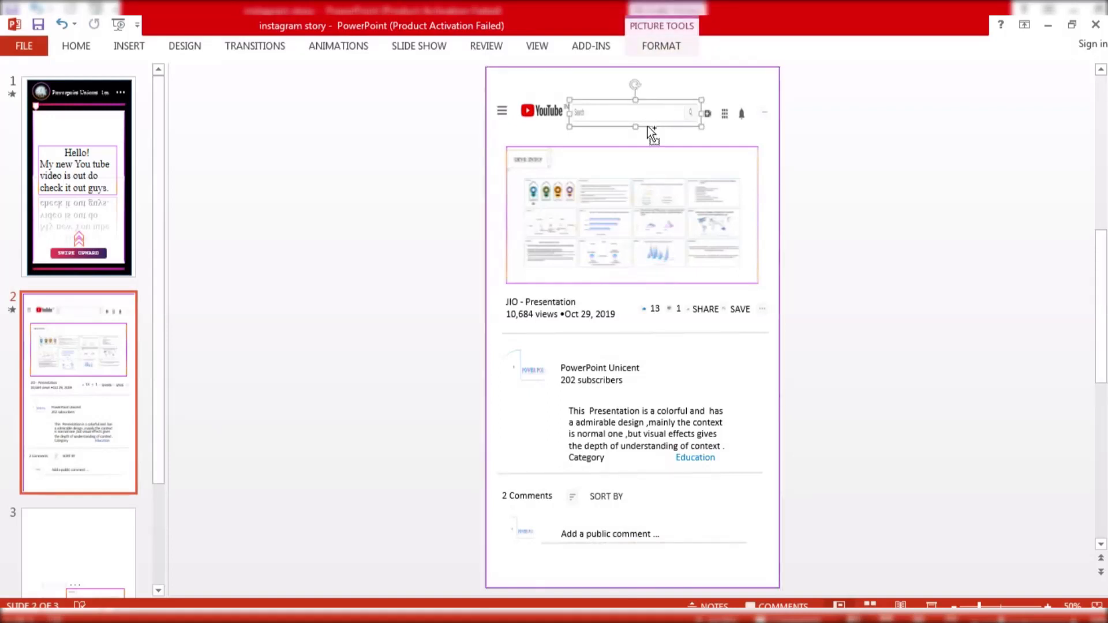
key("ctrl+a")
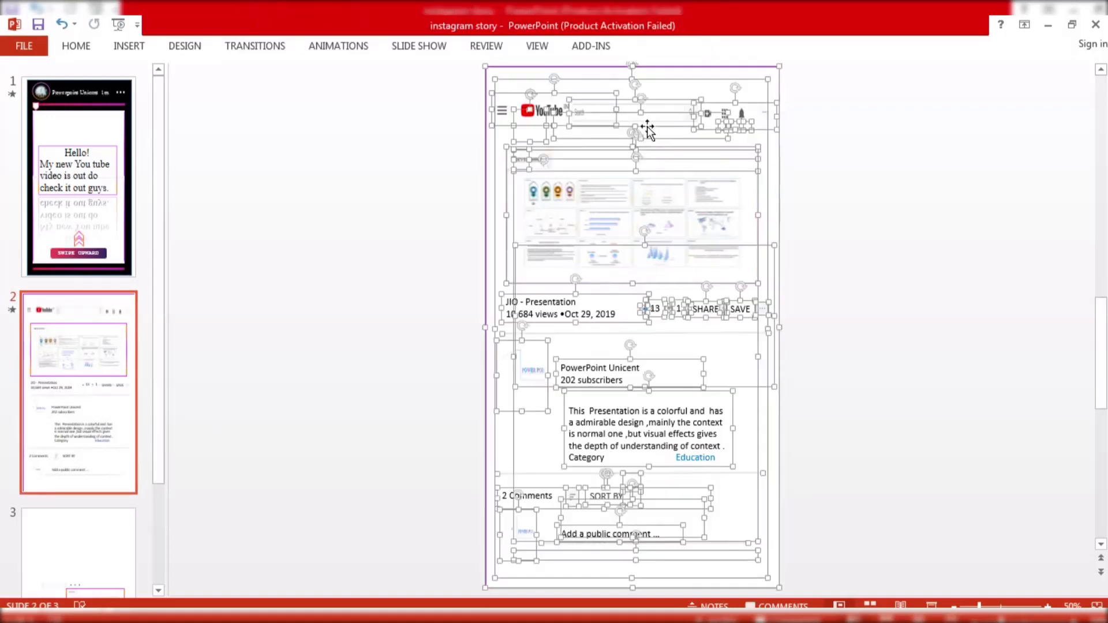
right_click(673, 357)
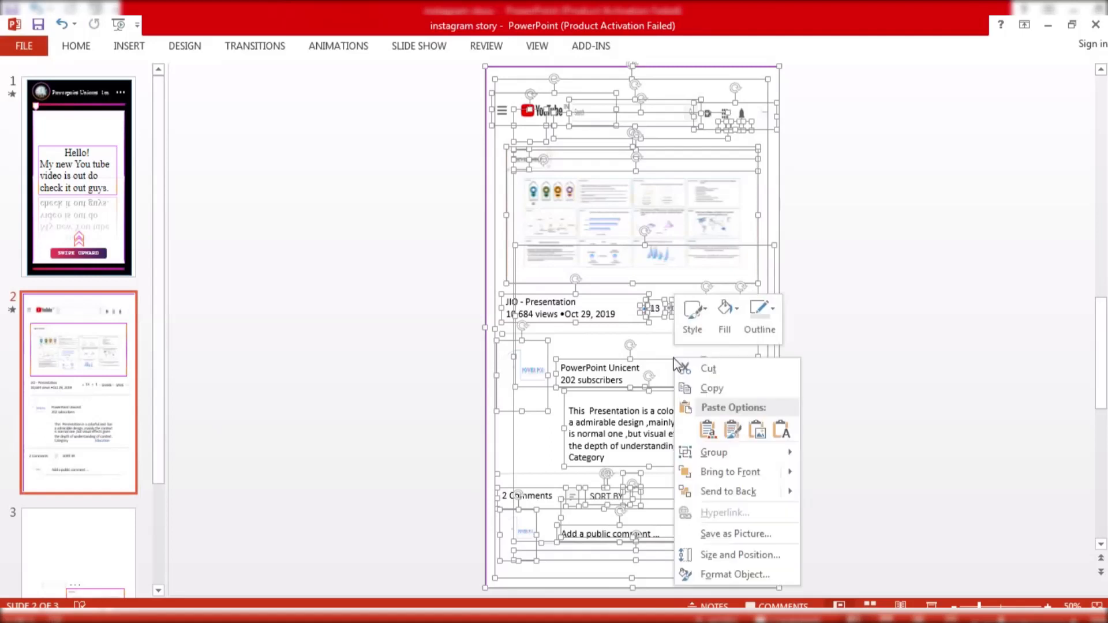
mouse_move(722, 445)
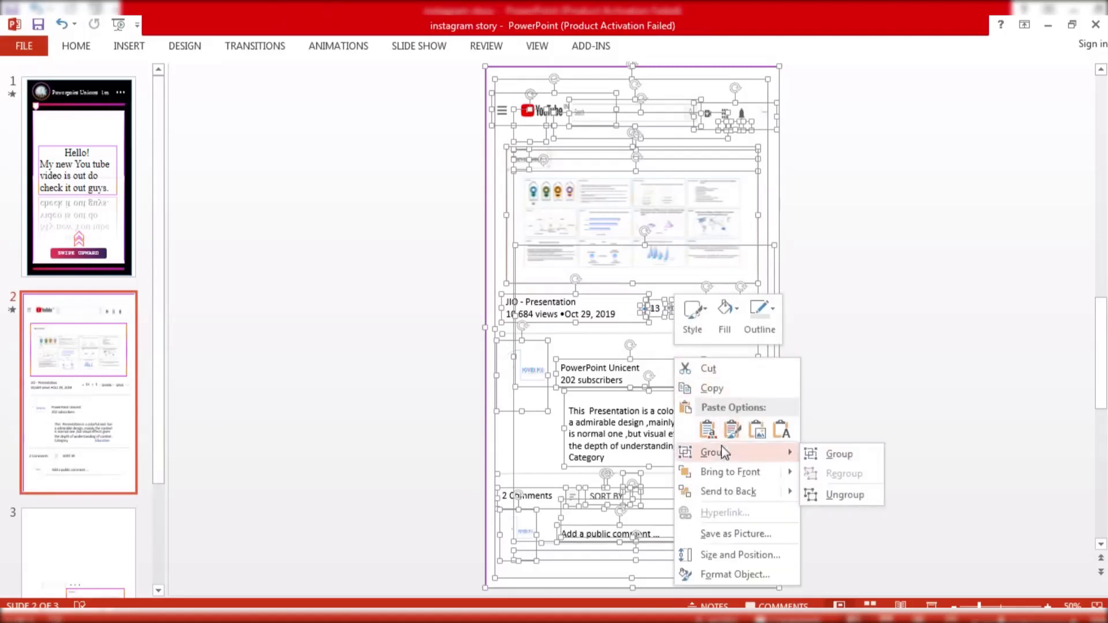
left_click(839, 454)
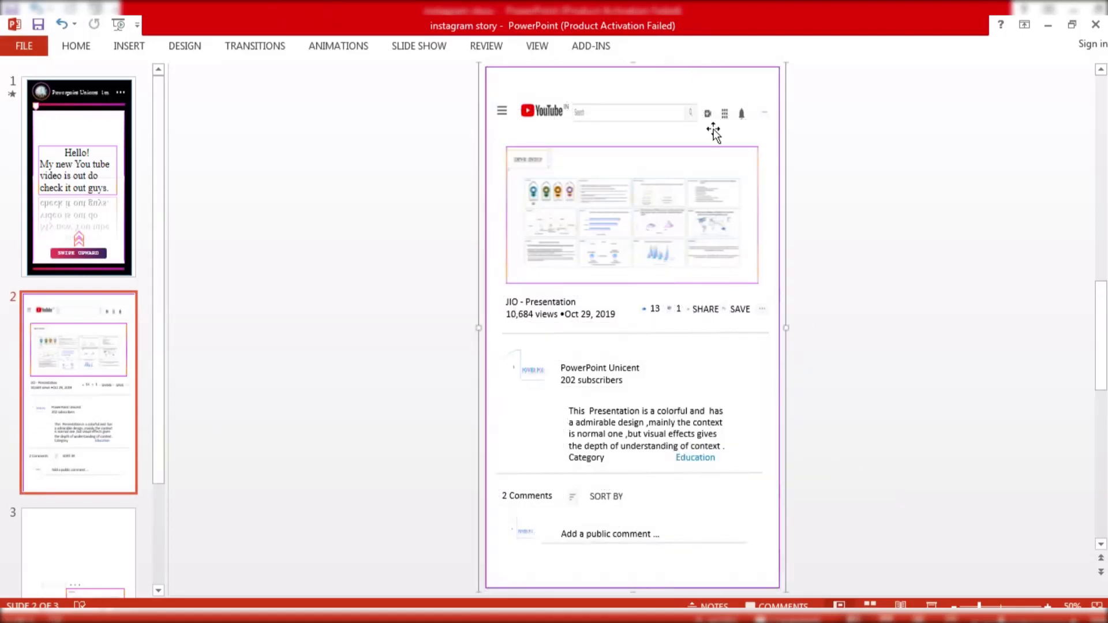
Ungroup the objects on slide 2.
scroll(806, 167, "up", 1)
left_click_drag(647, 111, 649, 80)
right_click(649, 80)
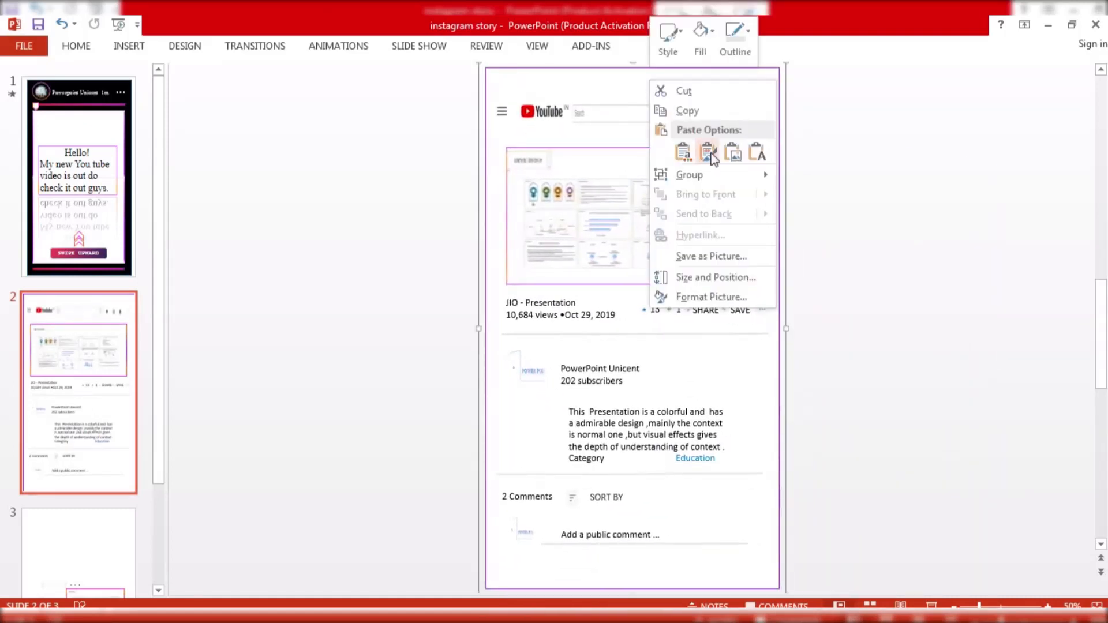
mouse_move(717, 175)
left_click(814, 216)
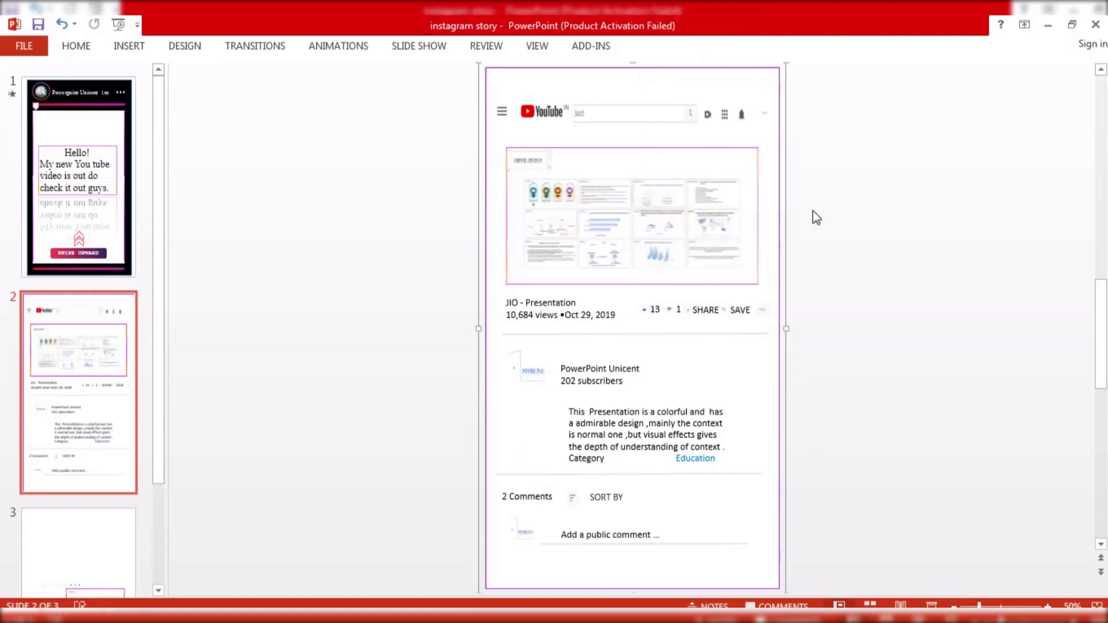
Group the outer frame on slide 2 with all YouTube page elements, from the header to the comment row, leaving out the story objects behind.
left_click(688, 86)
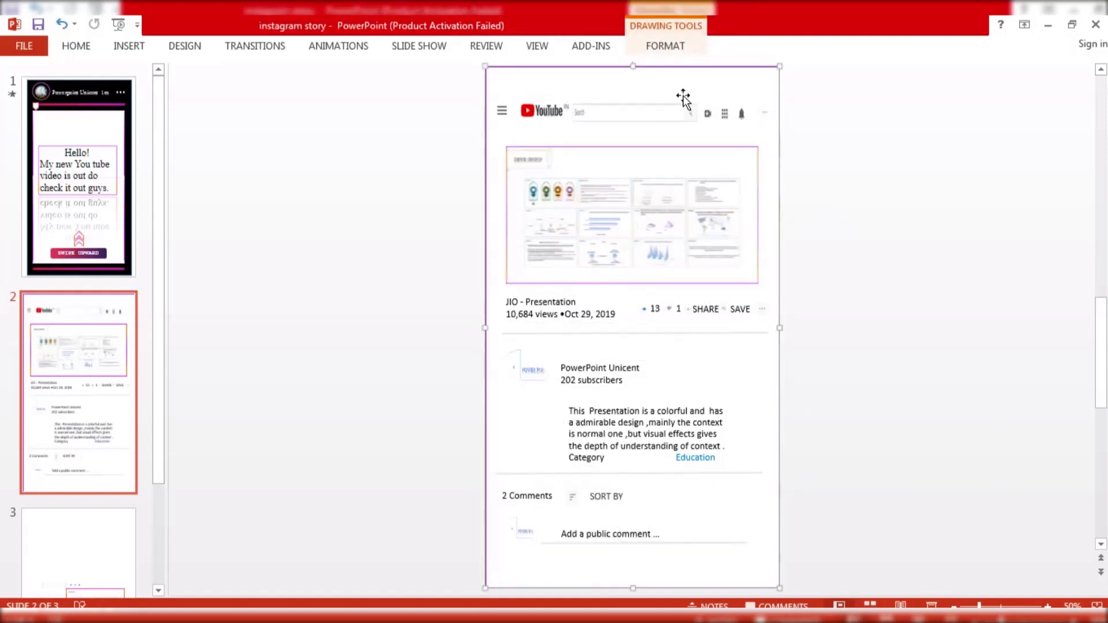
mouse_move(672, 79)
left_mouse_down()
mouse_move(678, 123)
mouse_move(672, 74)
left_mouse_up()
left_click(526, 109, "ctrl")
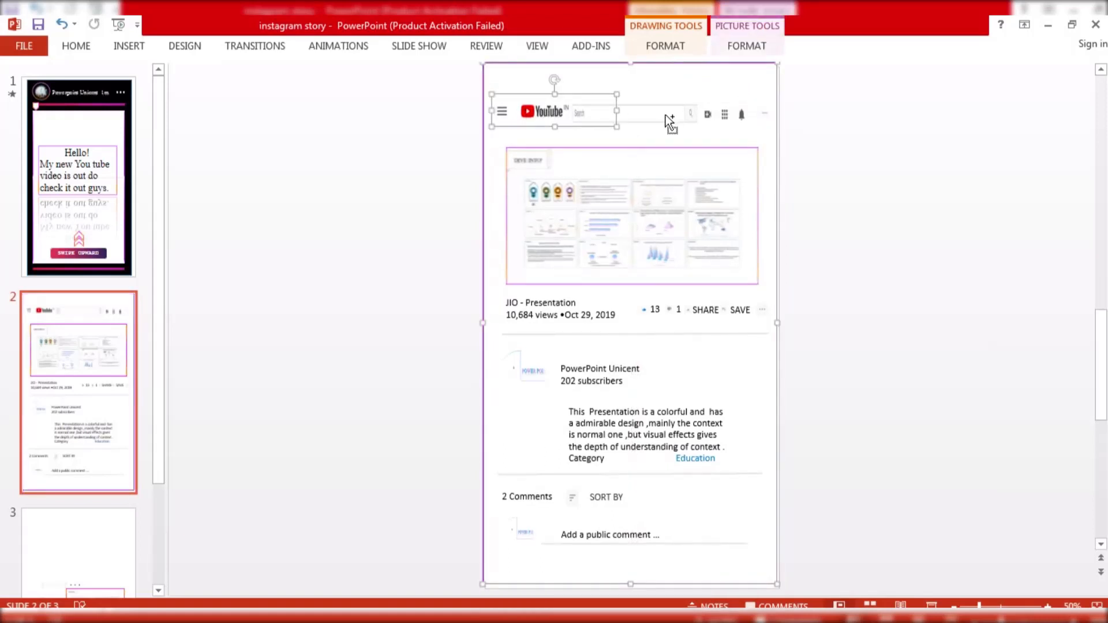
left_click(658, 114, "ctrl")
left_click(709, 117, "ctrl")
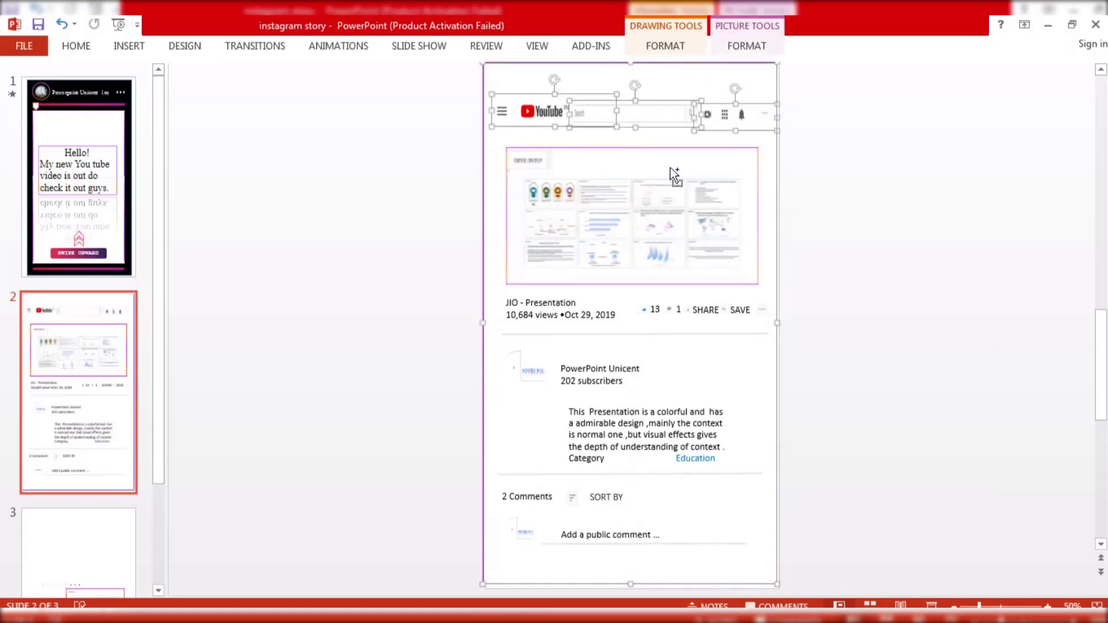
left_click(547, 184, "ctrl")
left_click(563, 299, "ctrl")
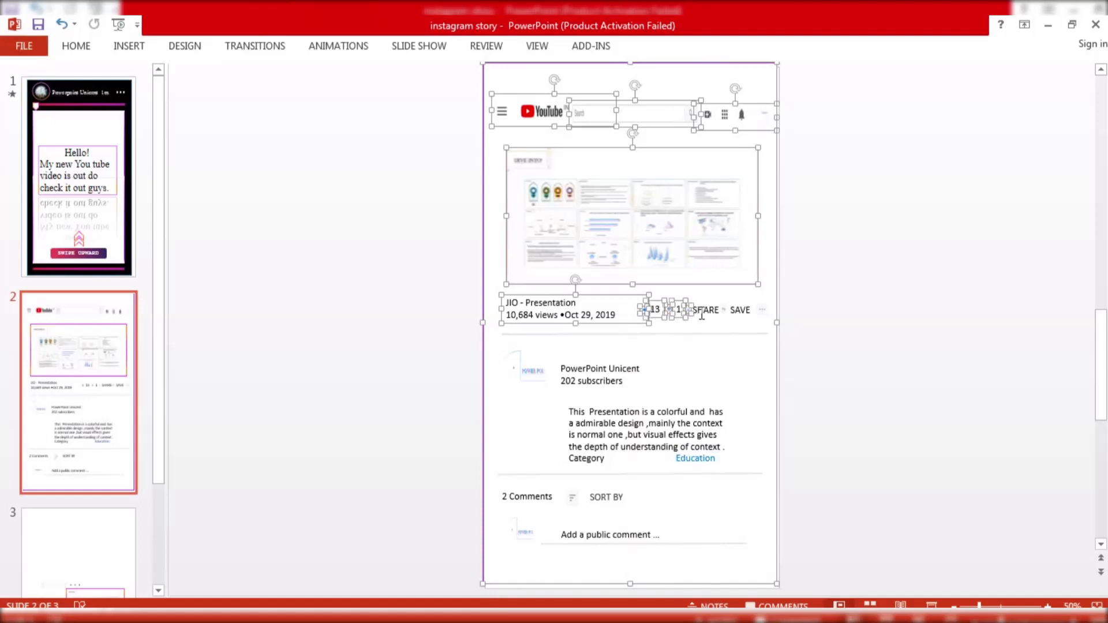
left_click(701, 313, "shift")
left_click(747, 315, "shift")
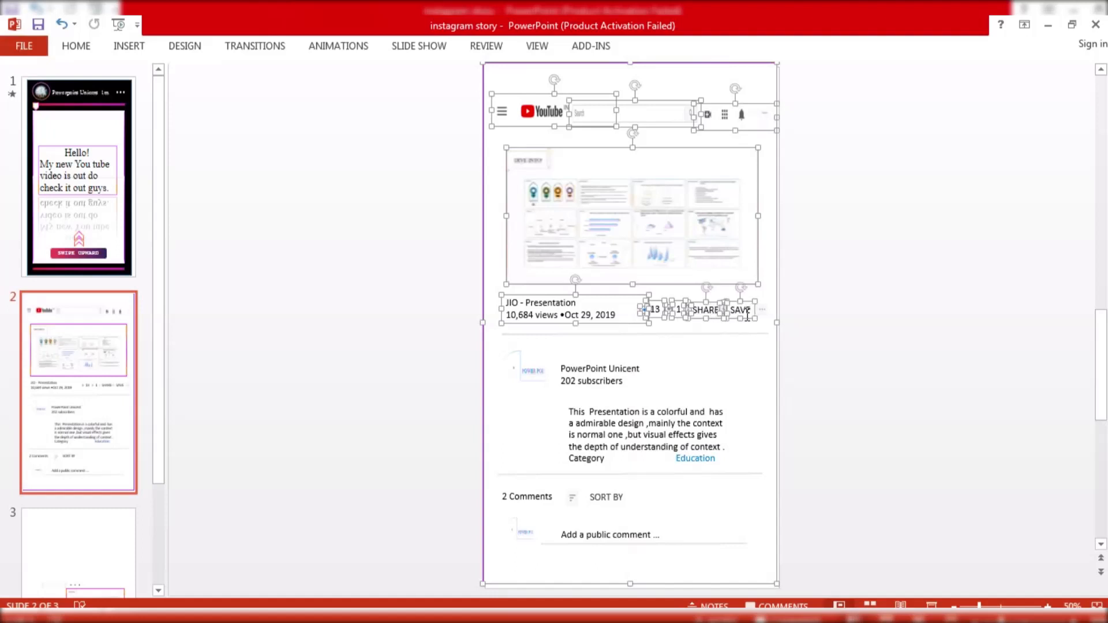
left_click(537, 362, "shift")
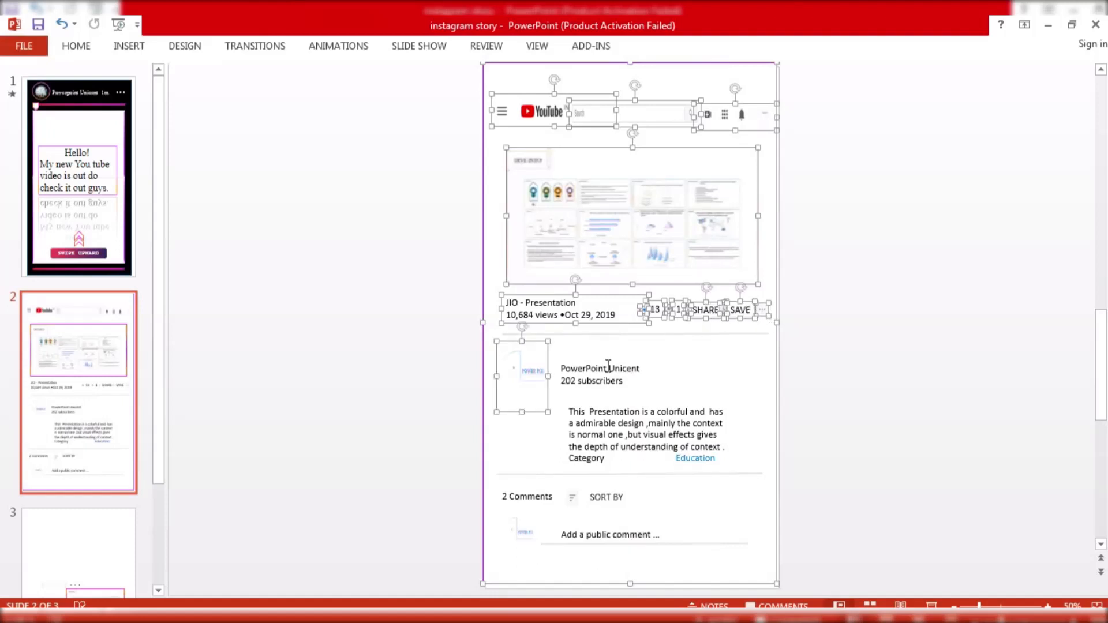
left_click(608, 367, "shift")
left_click(617, 416, "shift")
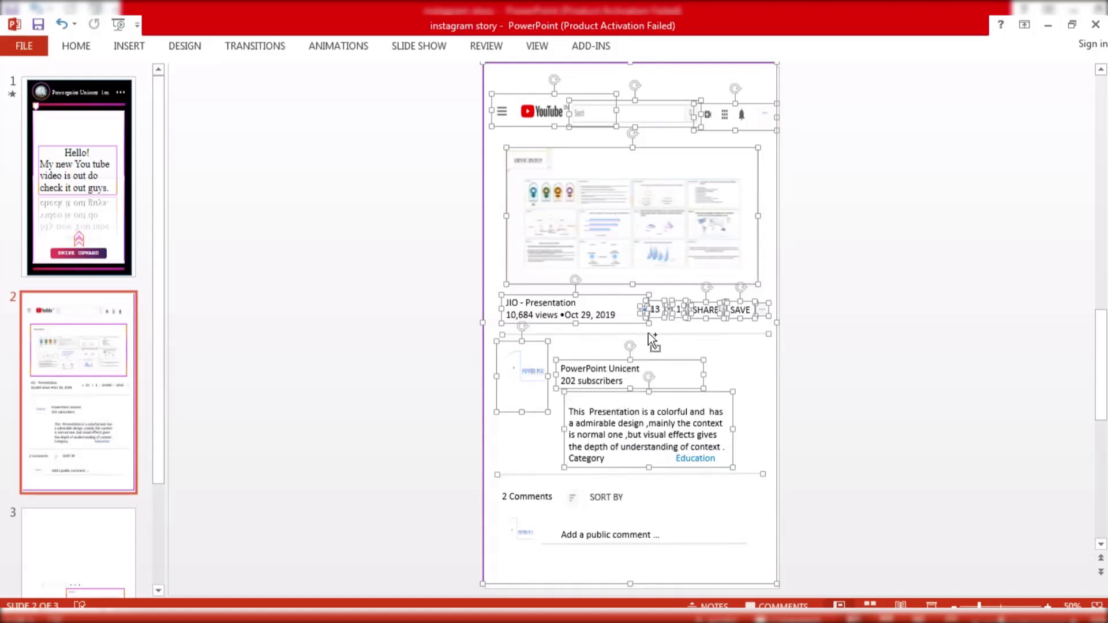
left_click(540, 500, "shift")
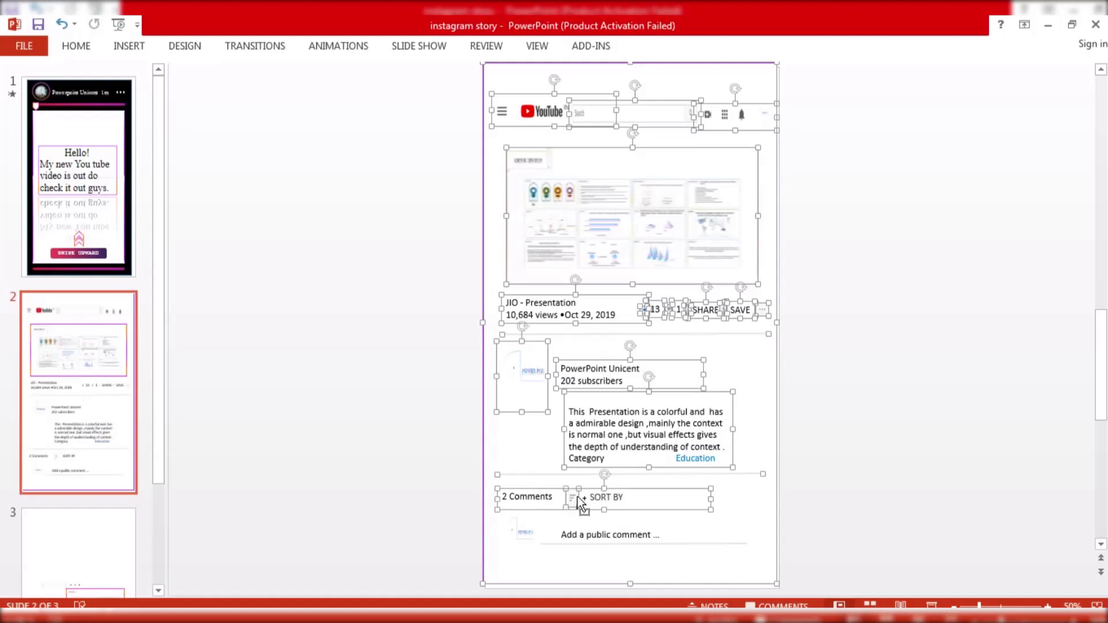
left_click(607, 499, "shift")
left_click(584, 536, "shift")
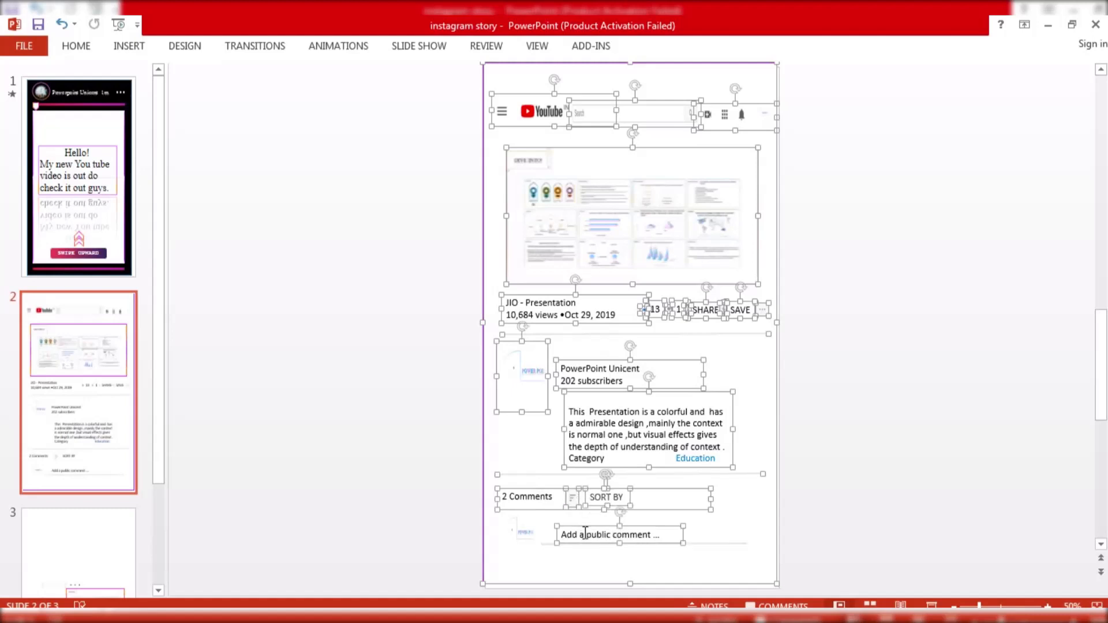
left_click(551, 544, "shift")
left_click(520, 534, "shift")
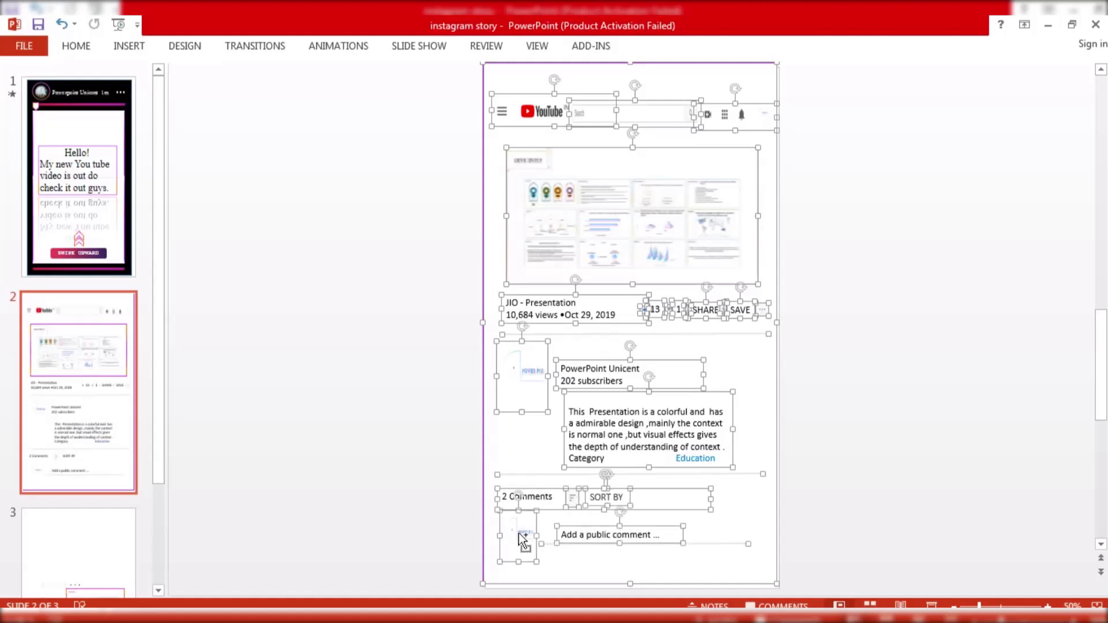
right_click(518, 534)
mouse_move(621, 400)
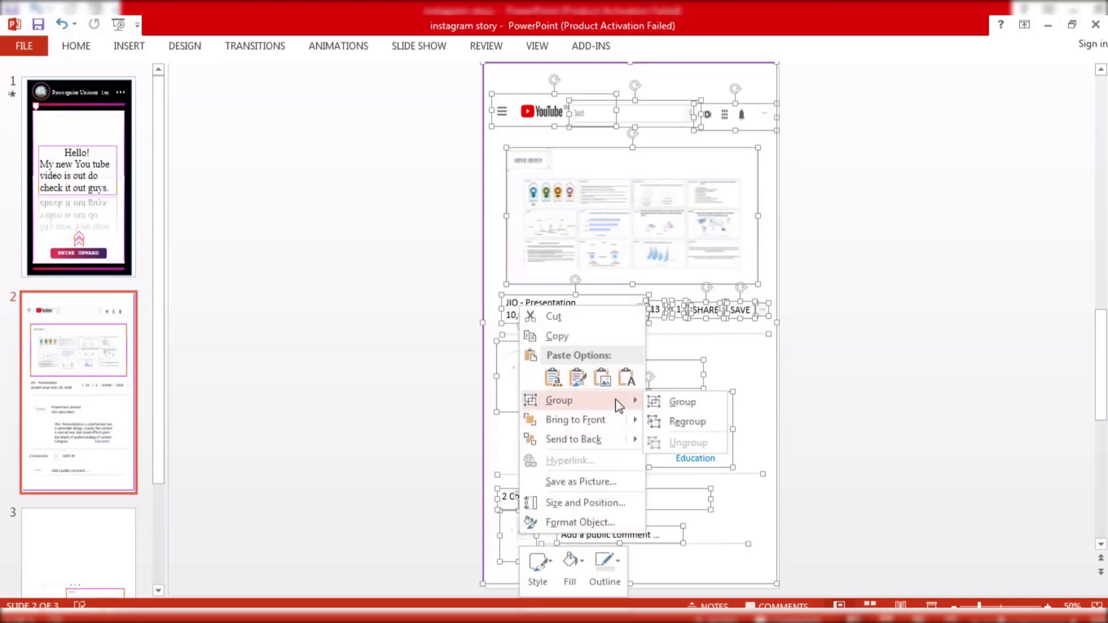
left_click(671, 403)
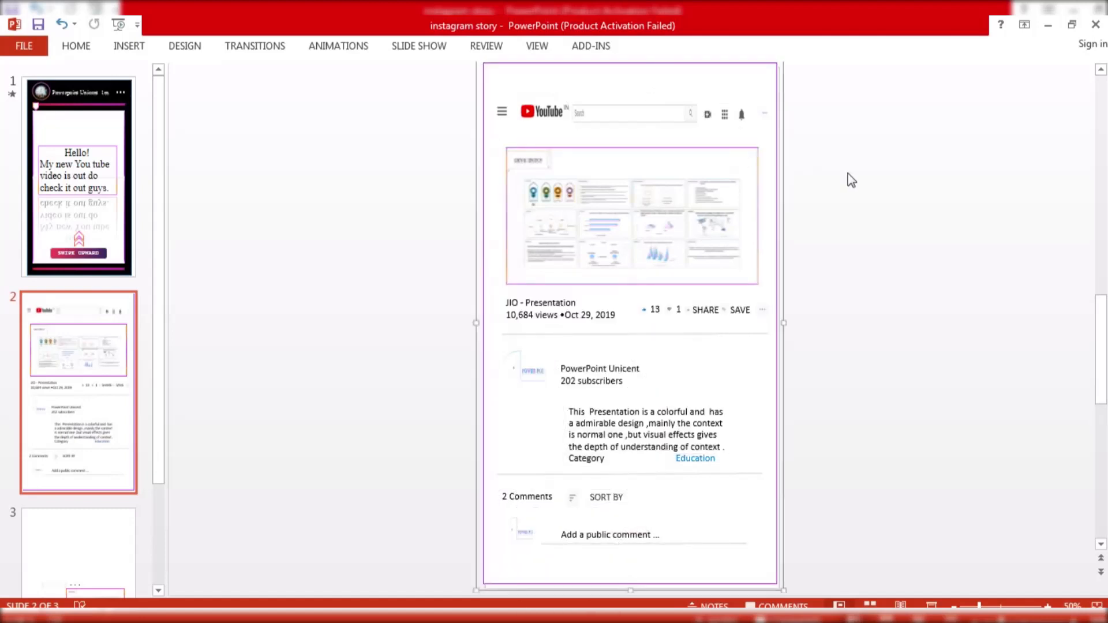
Move the grouped YouTube mock-up off slide 2 to just below its lower edge, lined up with the slide's sides.
scroll(677, 119, "up", 2)
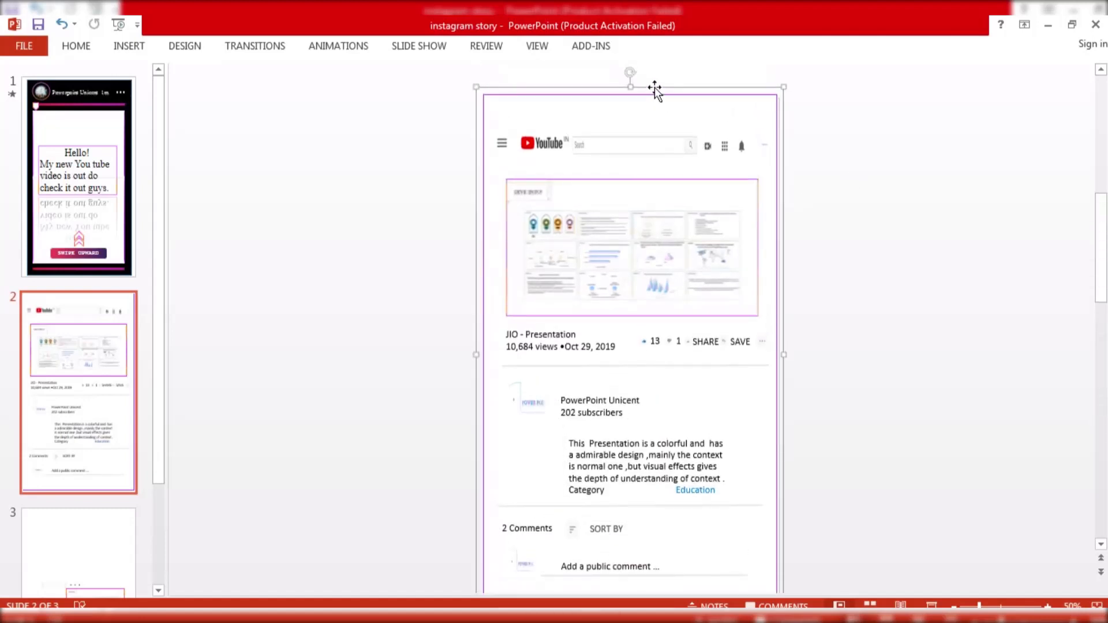
left_click_drag(654, 88, 648, 531)
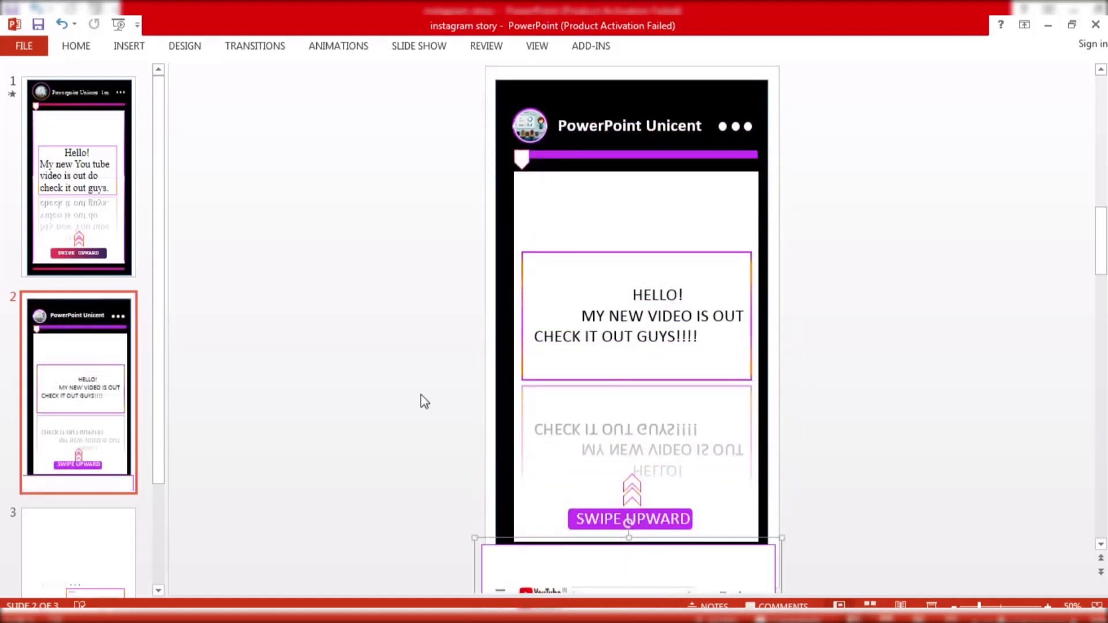
scroll(425, 395, "down", 8)
left_click_drag(556, 301, 561, 357)
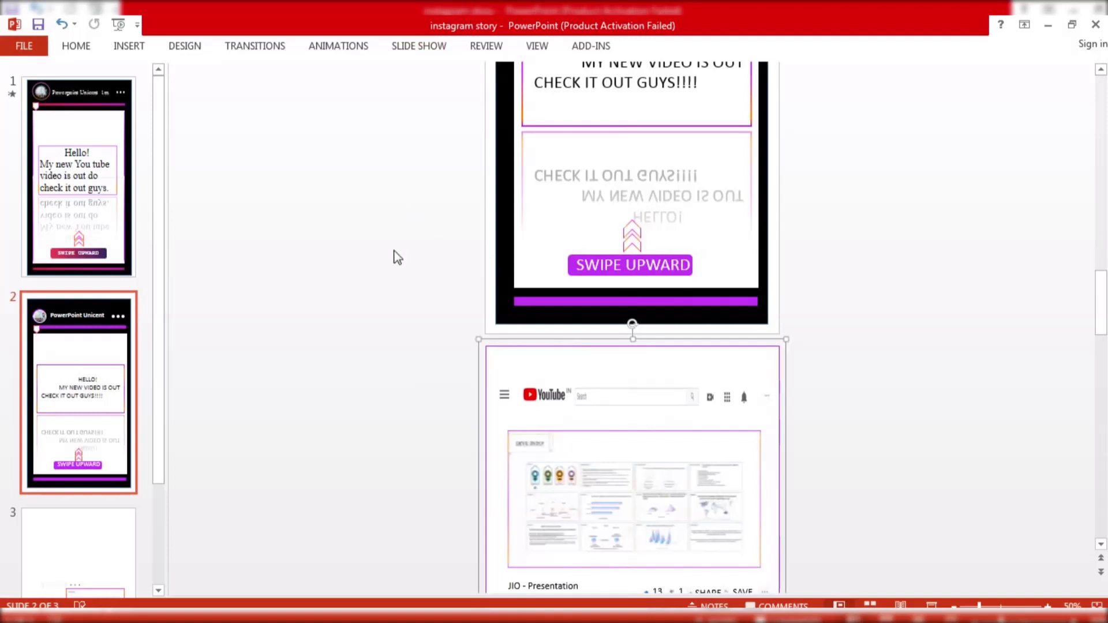
Preview slide 1's animations and examine the animated objects and the motion path of the mock-up below the slide.
scroll(403, 255, "up", 4)
scroll(430, 229, "down", 6)
left_click(350, 51)
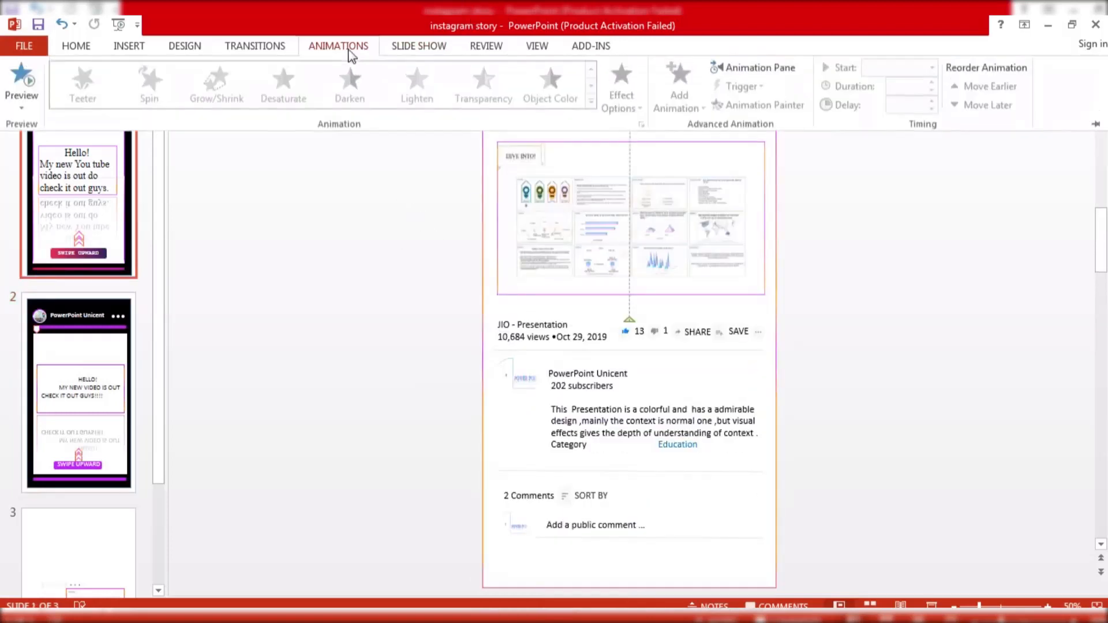
left_click(21, 78)
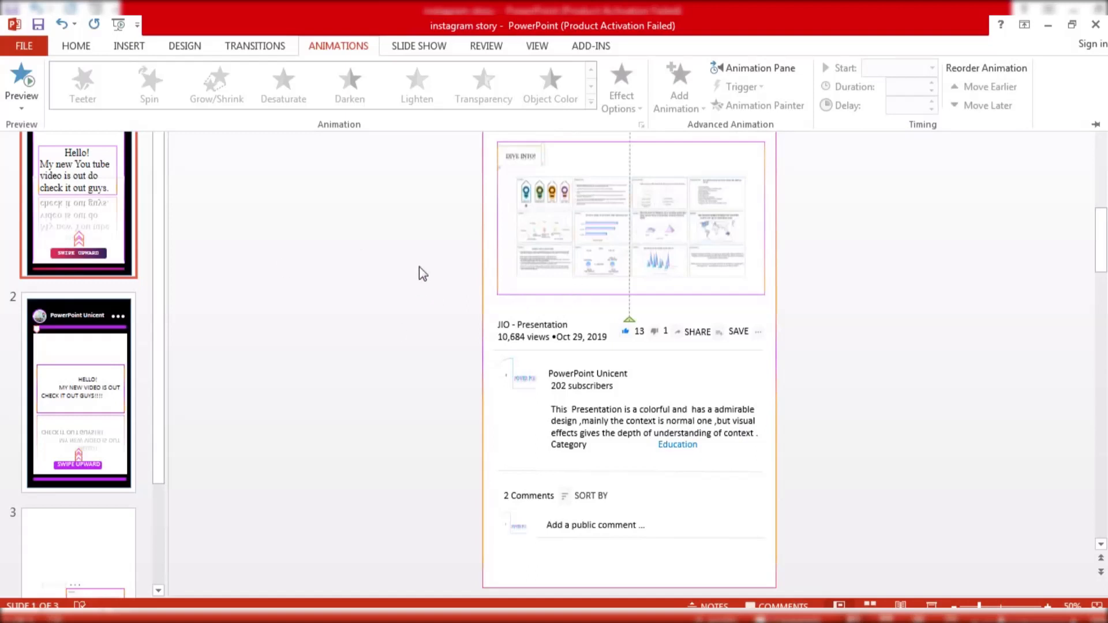
key("ctrl+F1")
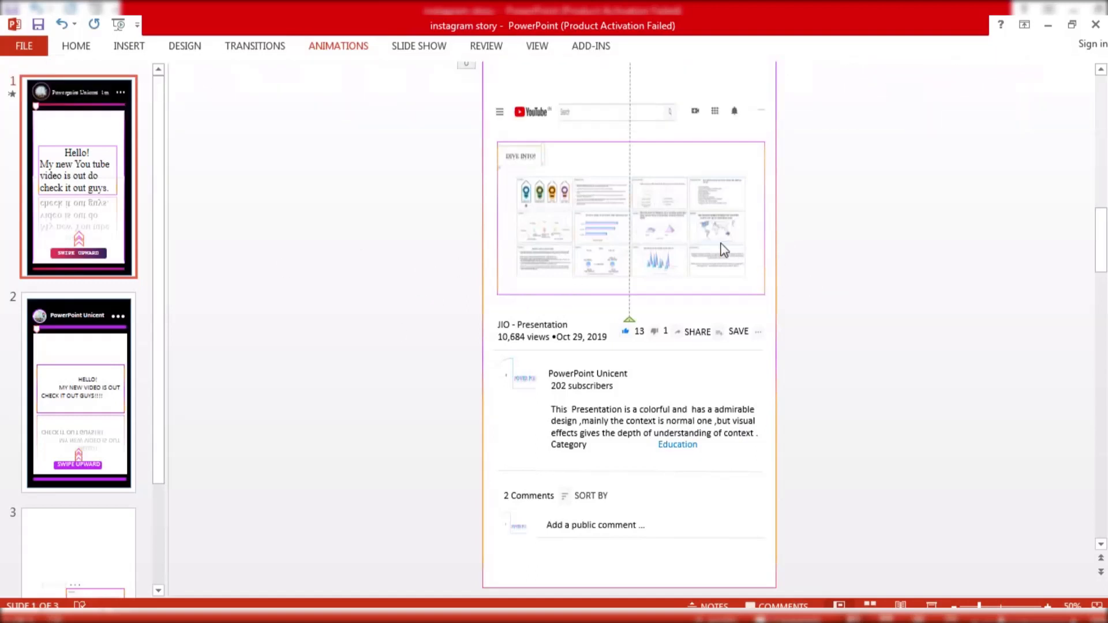
mouse_move(637, 229)
scroll(450, 210, "up", 4)
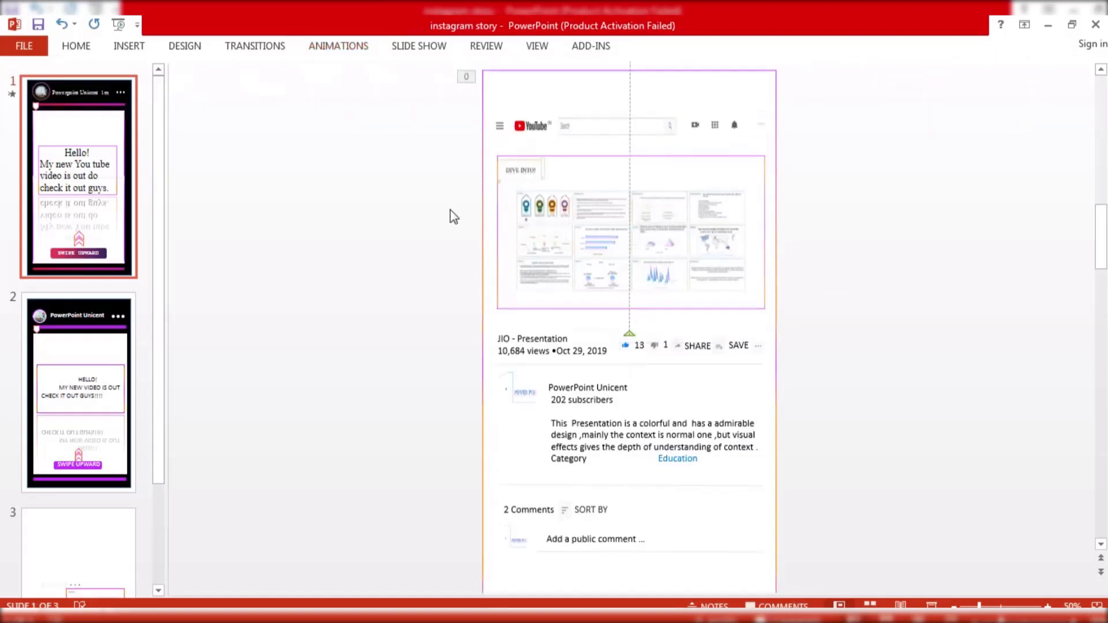
scroll(506, 196, "up", 4)
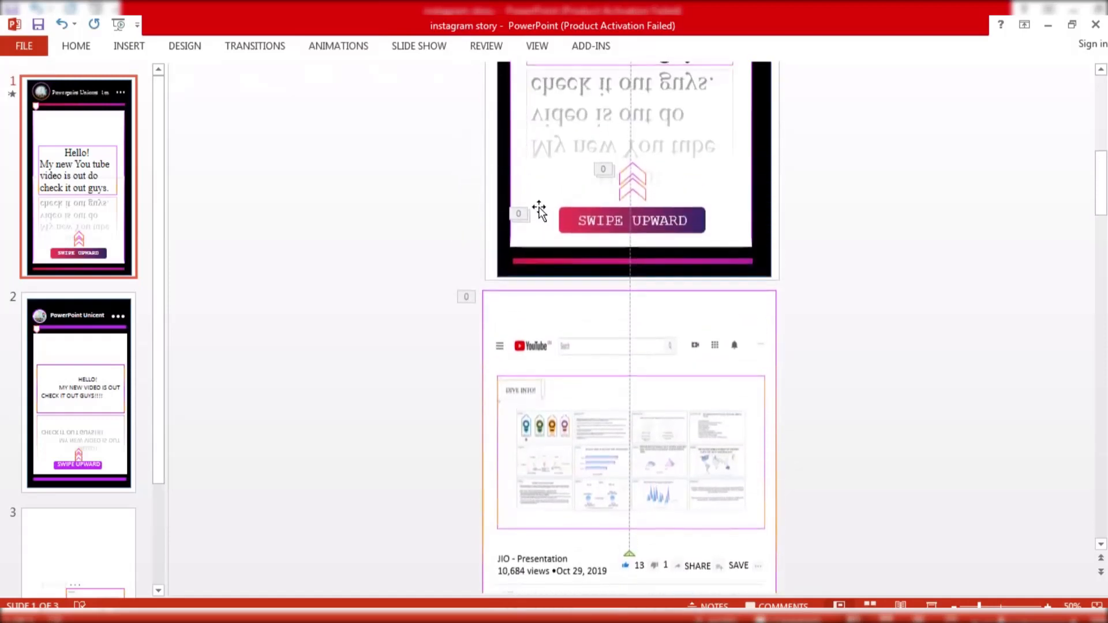
Play the slide show from slide 1 to watch the YouTube mock-up move in, and return to editing.
left_click(428, 47)
left_click(75, 88)
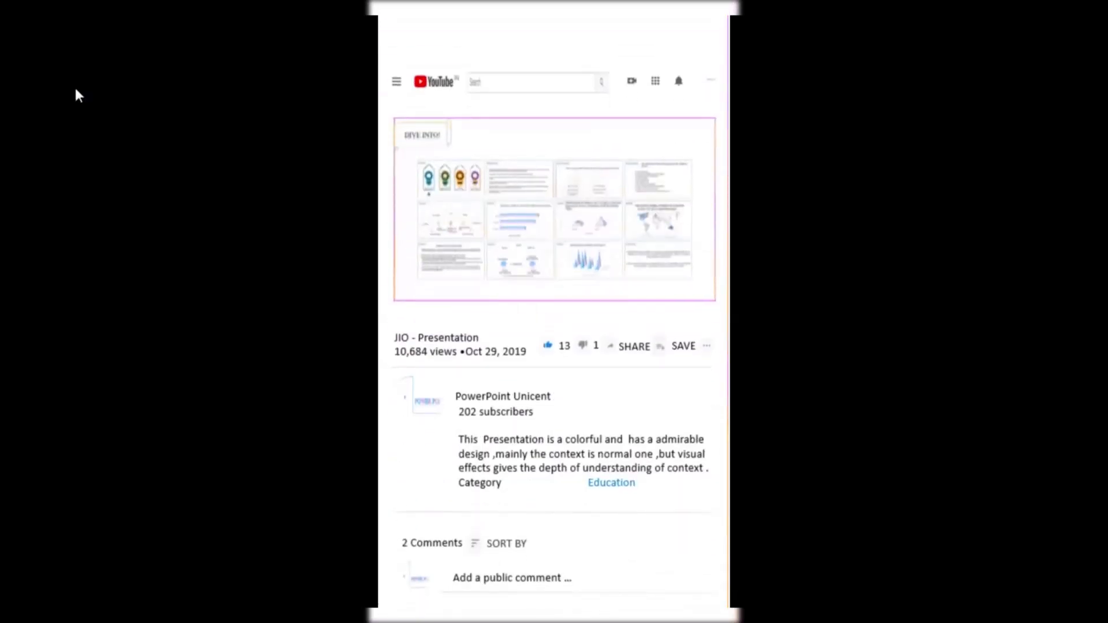
key("Escape")
Apply a Lines motion path animation to the grouped YouTube mock-up below slide 2.
left_click(68, 372)
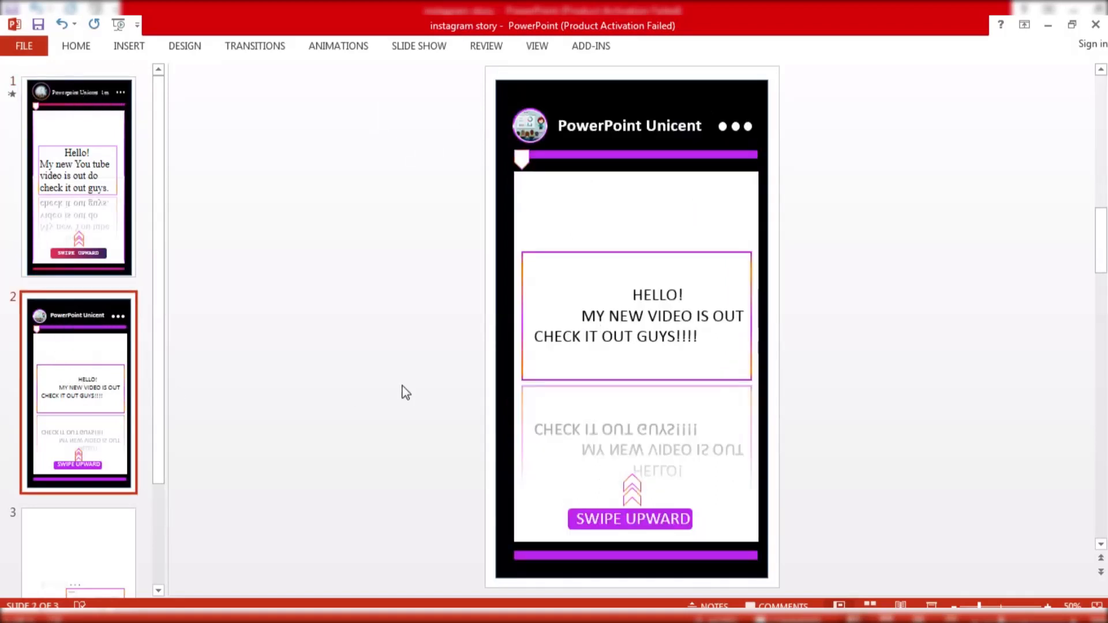
scroll(404, 395, "down", 3)
left_click(645, 386)
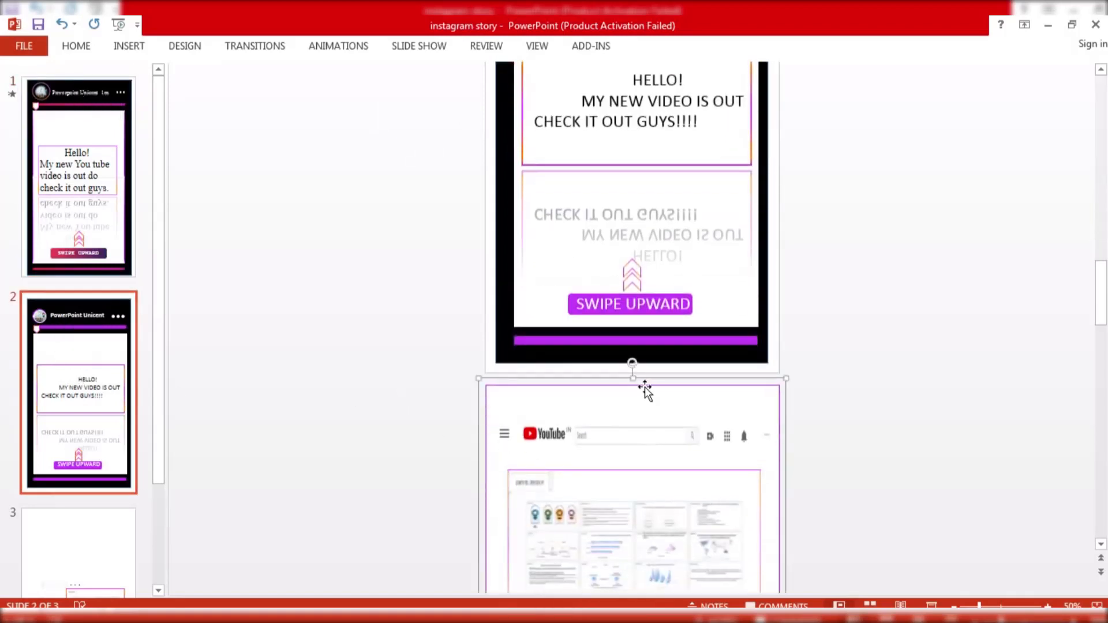
left_click(356, 46)
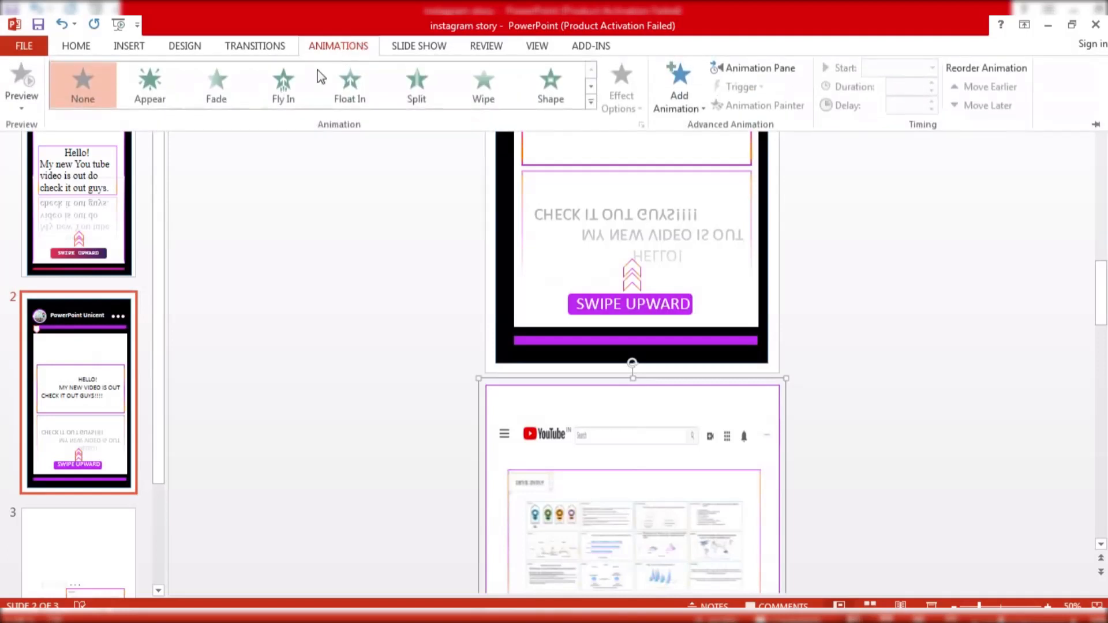
left_click(594, 108)
scroll(252, 378, "down", 2)
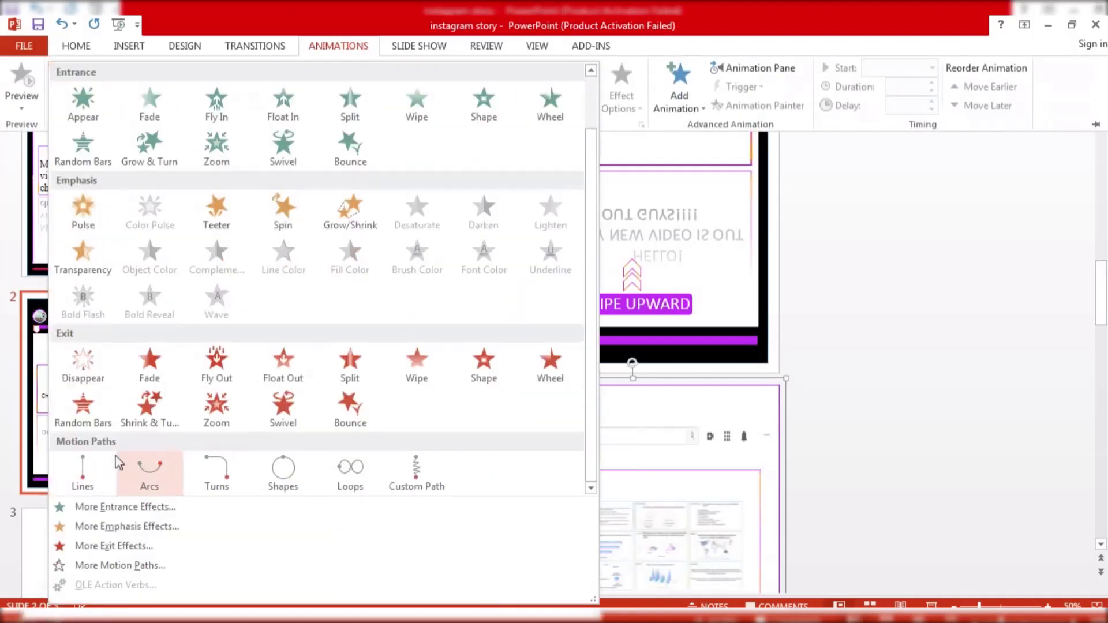
left_click(92, 469)
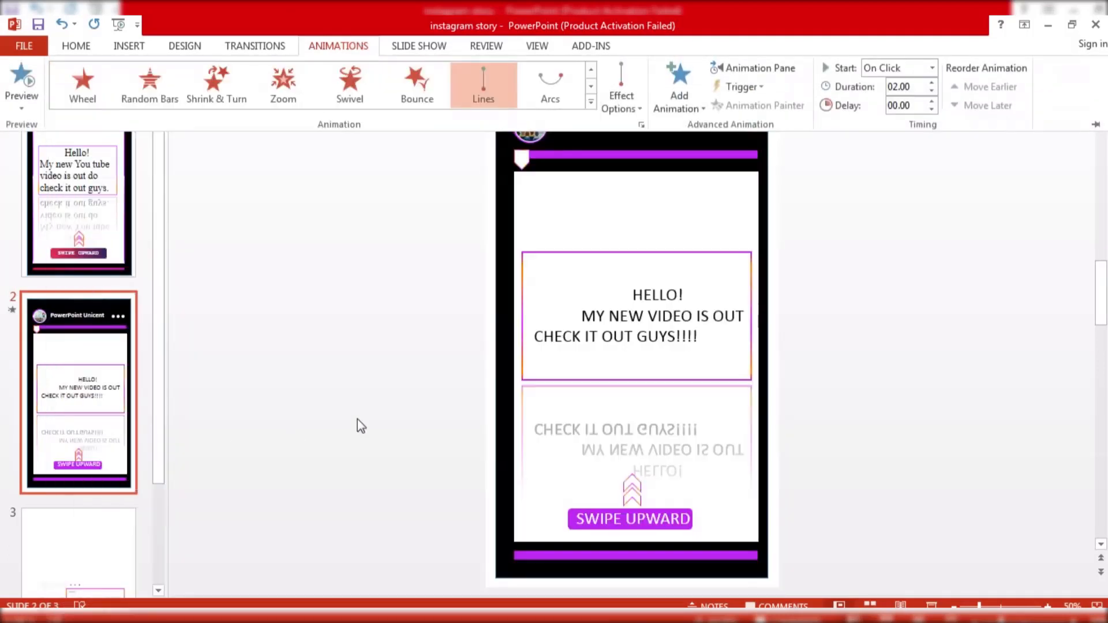
Reverse the mock-up's motion path by moving its end point upward so the mock-up travels onto slide 2.
scroll(478, 248, "down", 3)
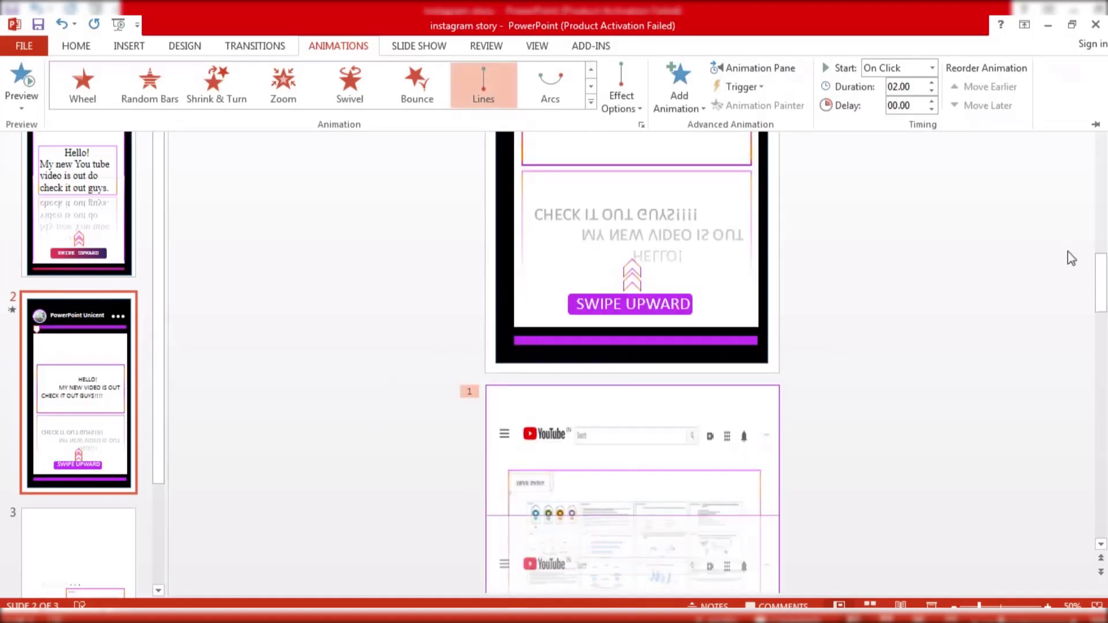
key("ctrl+F1")
left_click_drag(1102, 289, 1101, 324)
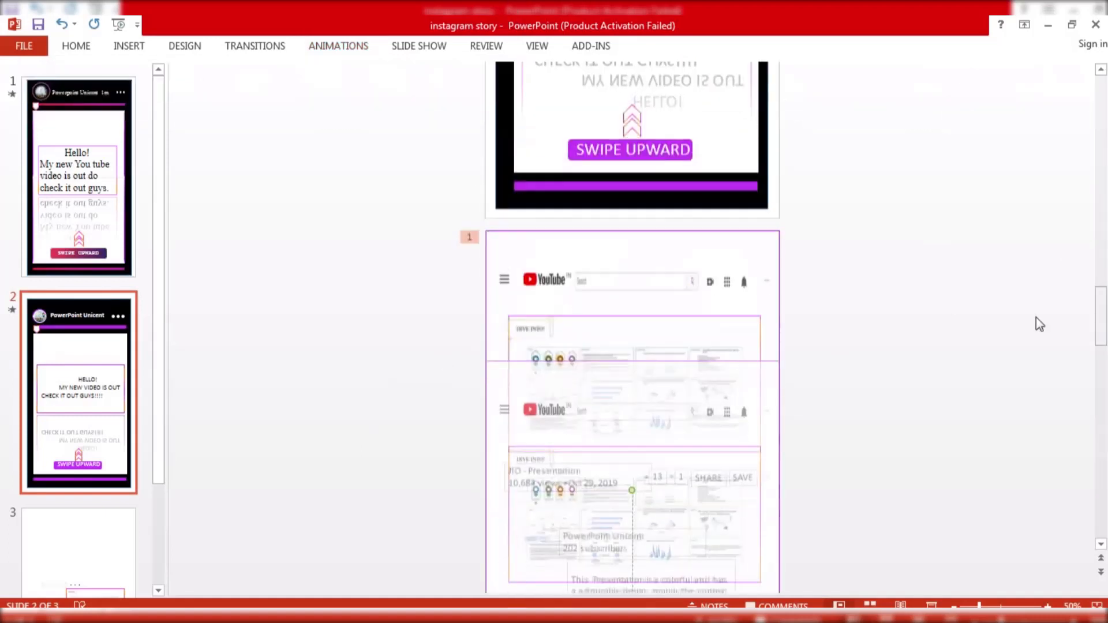
scroll(594, 331, "down", 4)
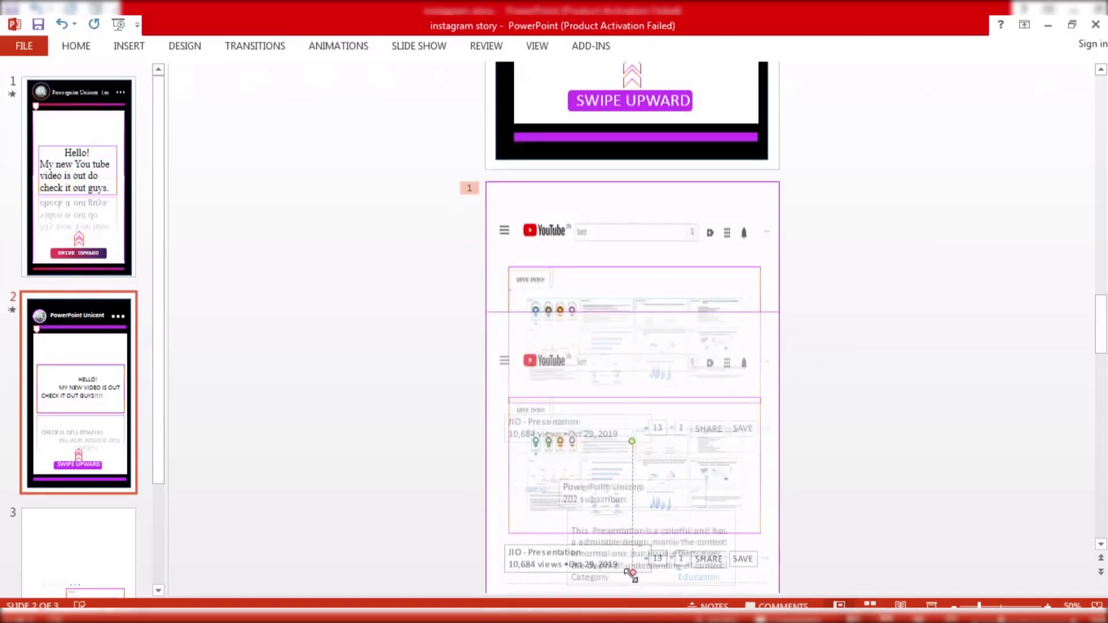
left_click_drag(632, 574, 638, 17)
scroll(653, 198, "up", 10)
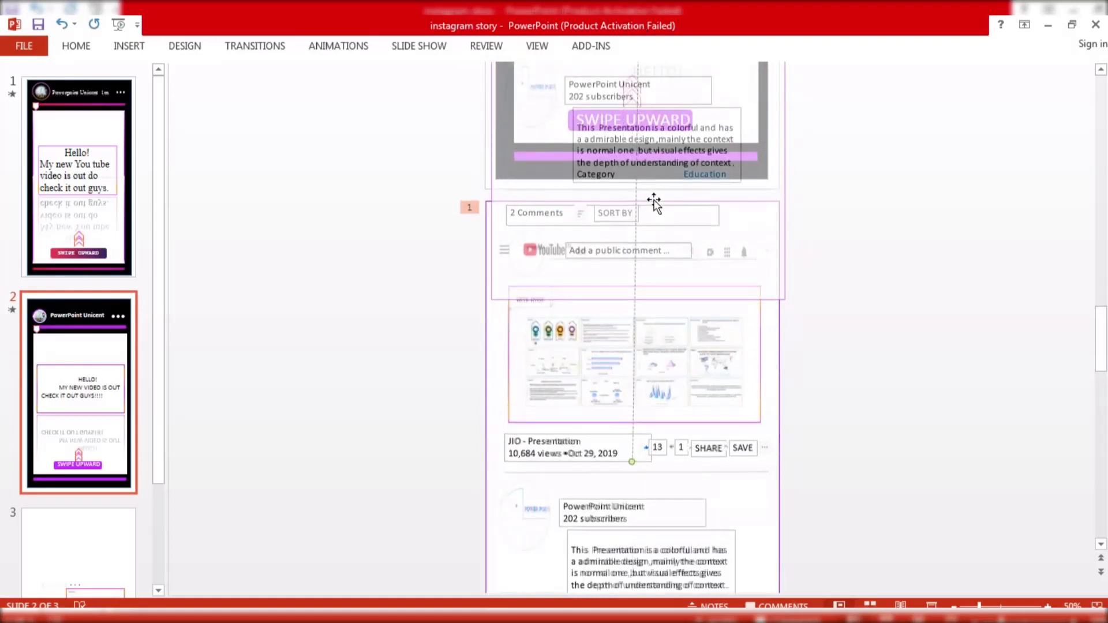
scroll(649, 198, "up", 10)
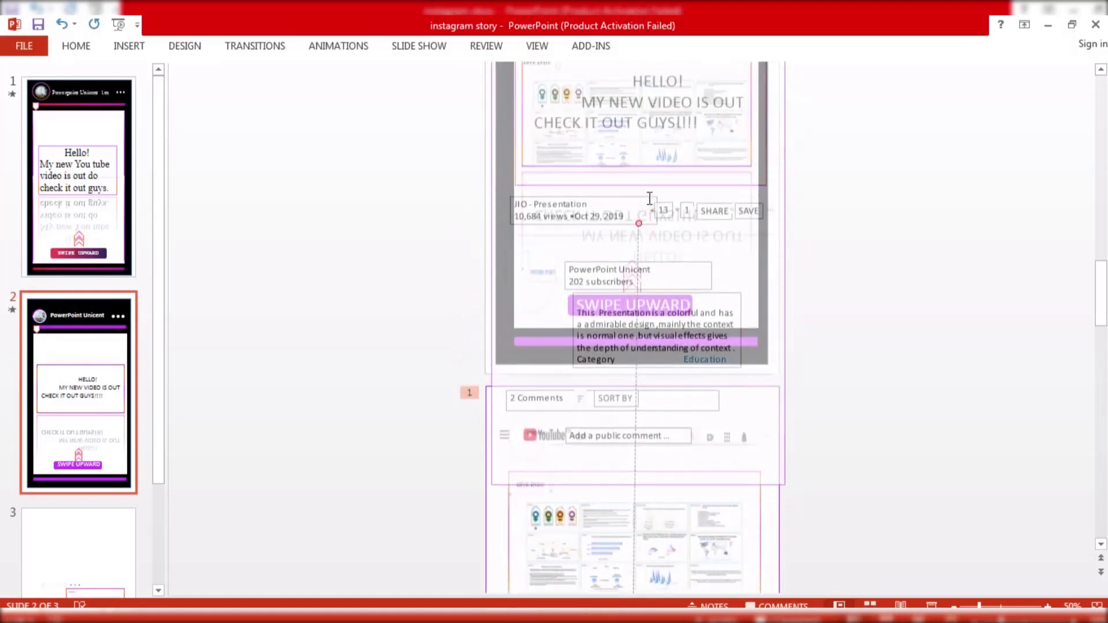
scroll(649, 199, "up", 6)
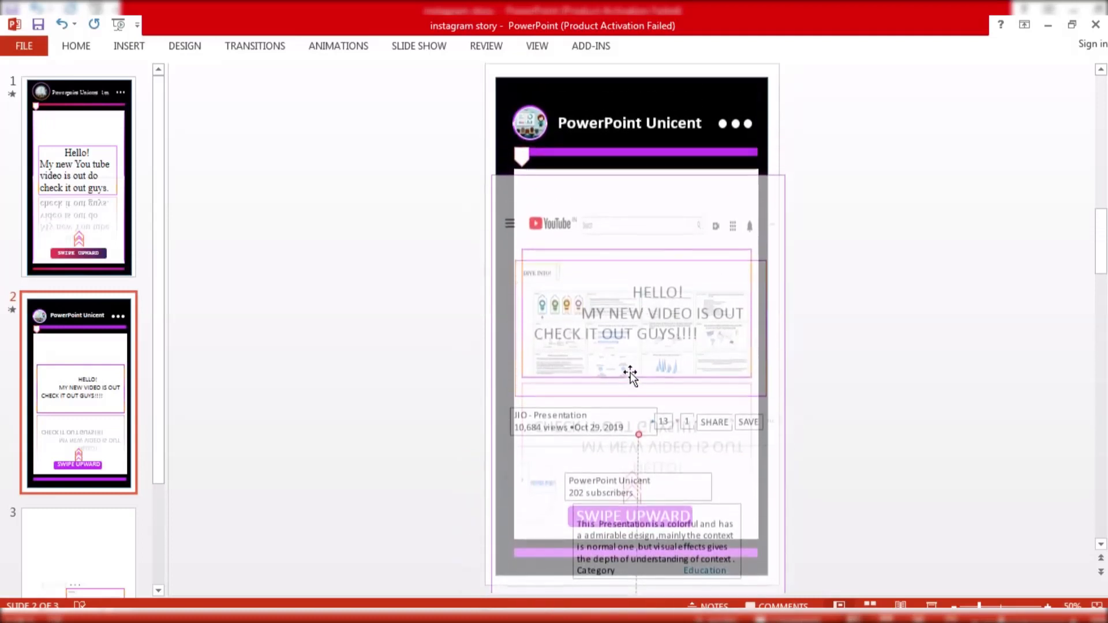
scroll(635, 404, "up", 3)
left_click(98, 404)
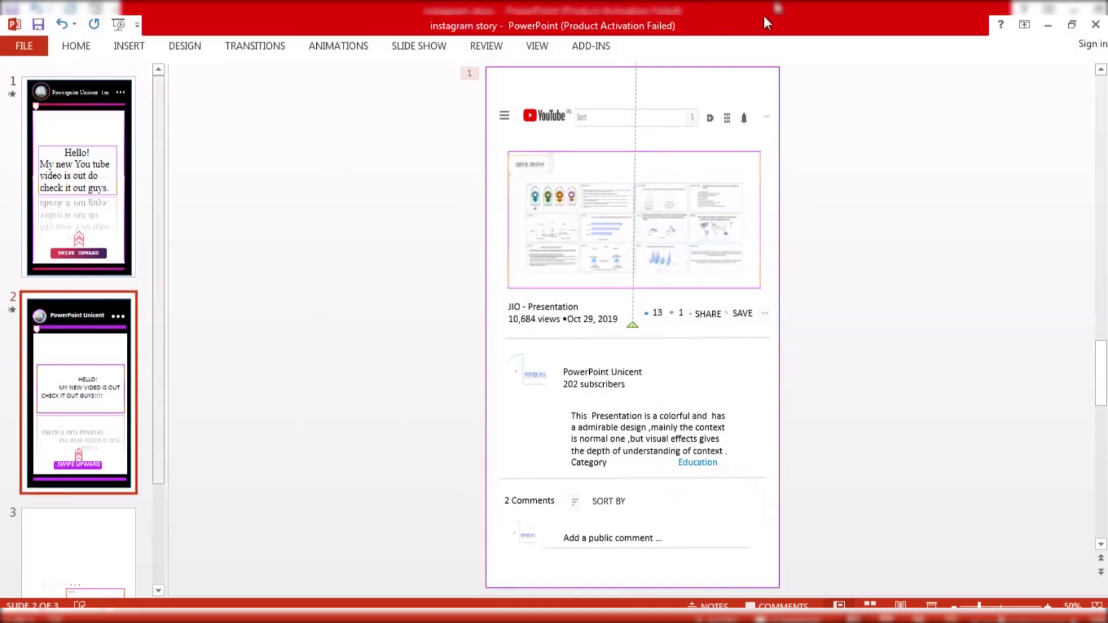
Move the motion path's end point further up and make the path vertical, so the mock-up's end position exactly covers slide 2.
scroll(439, 318, "up", 5)
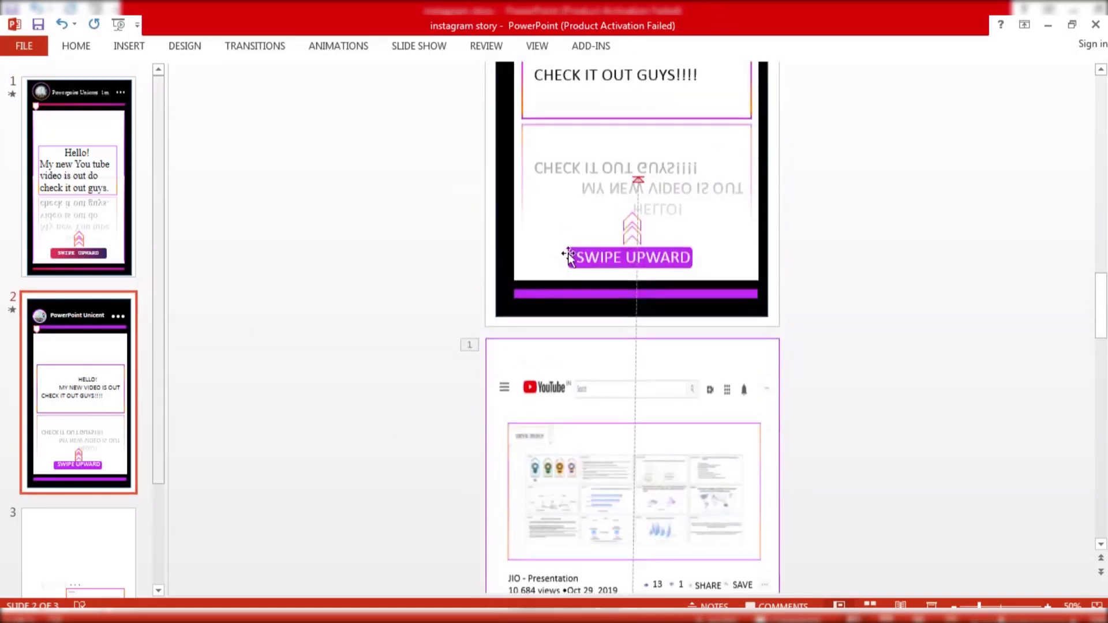
left_click(638, 182)
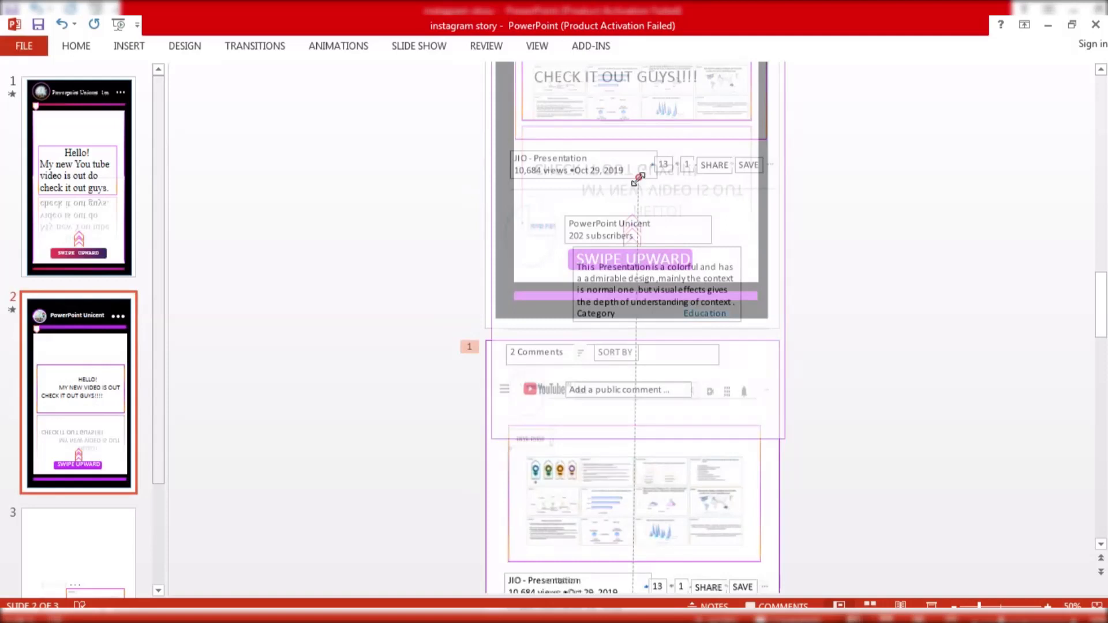
mouse_move(638, 179)
left_mouse_down()
mouse_move(626, 44)
mouse_move(633, 93)
left_mouse_up()
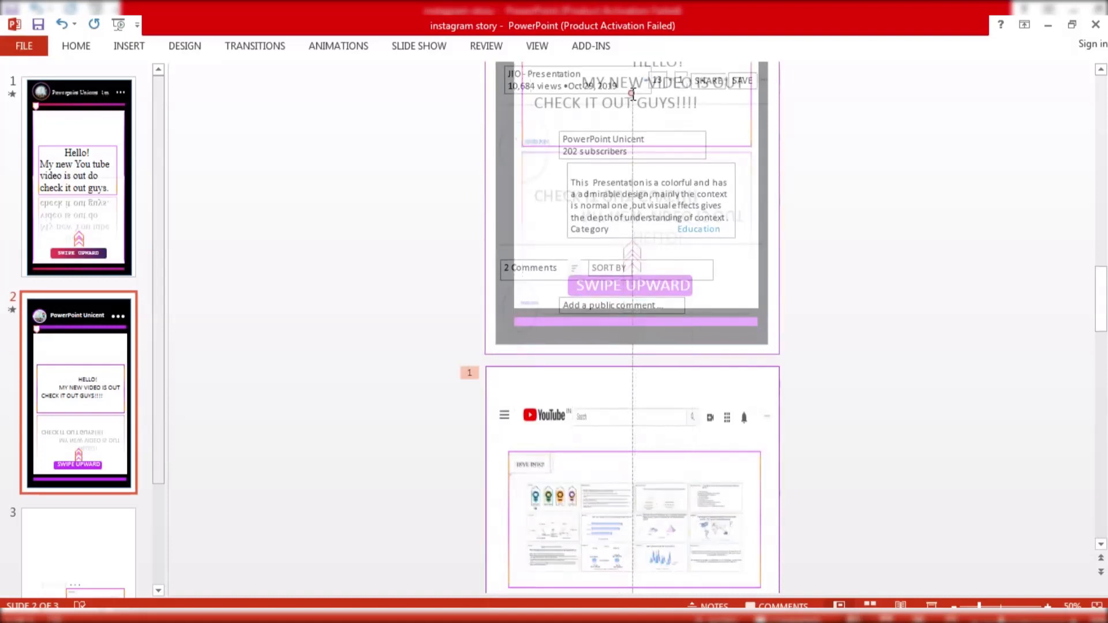
scroll(851, 225, "up", 2)
scroll(811, 231, "up", 2)
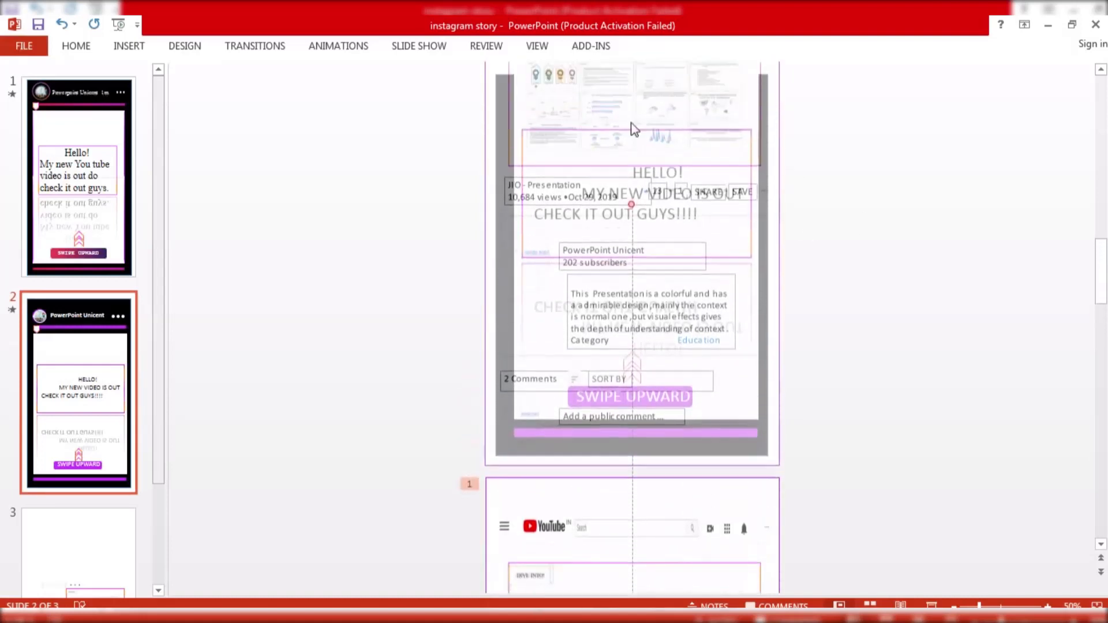
Play the slide show from slide 2 to check the mock-up's upward motion, and return to editing.
left_click(386, 48)
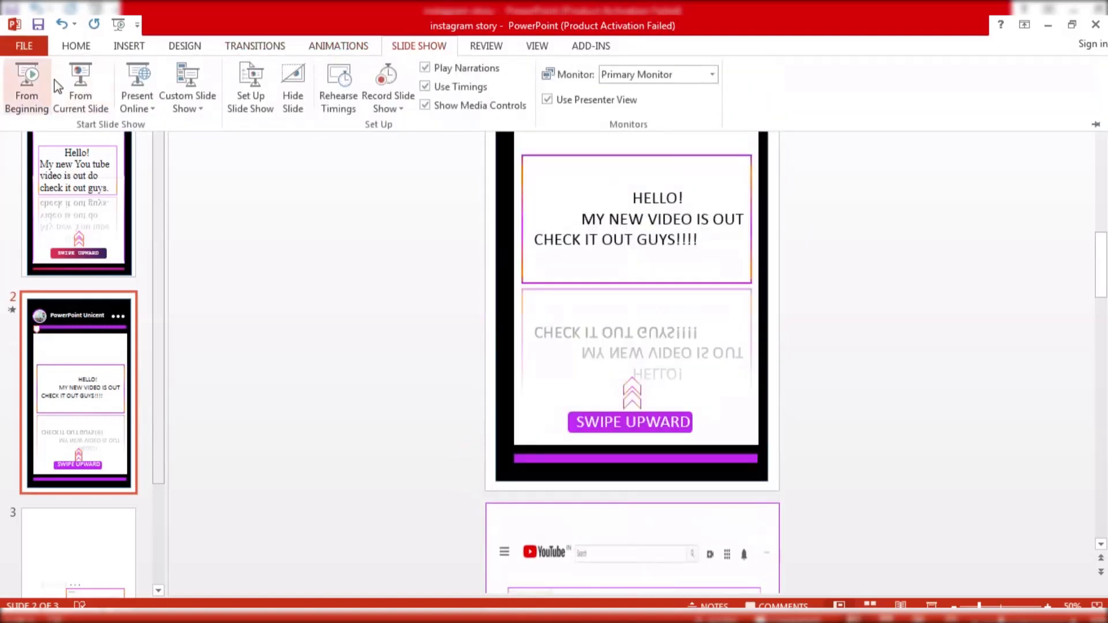
left_click(80, 90)
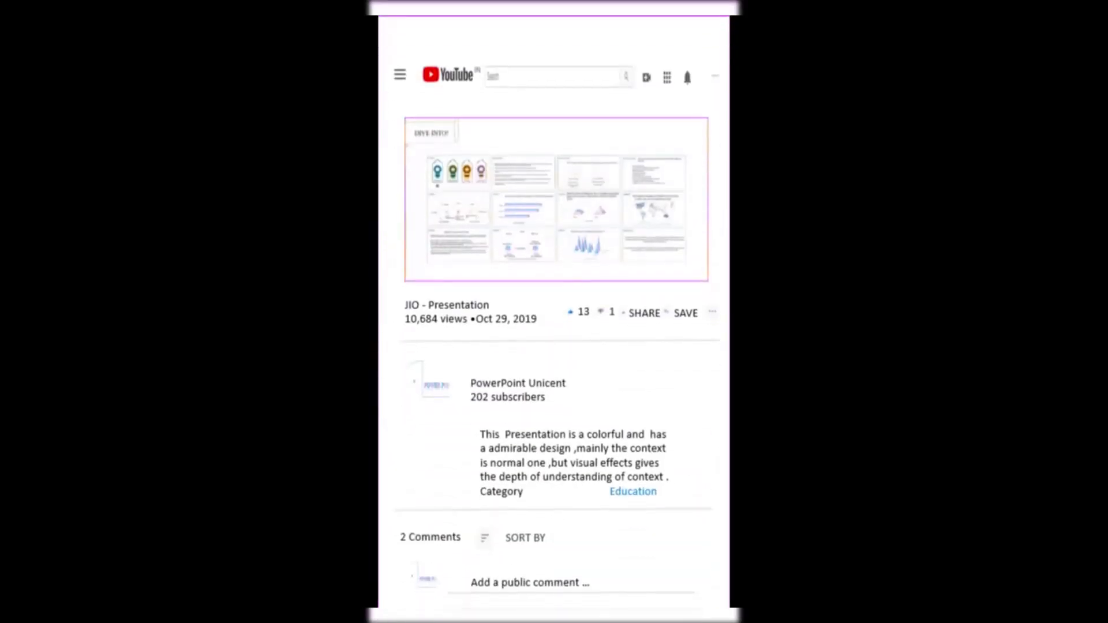
key("Escape")
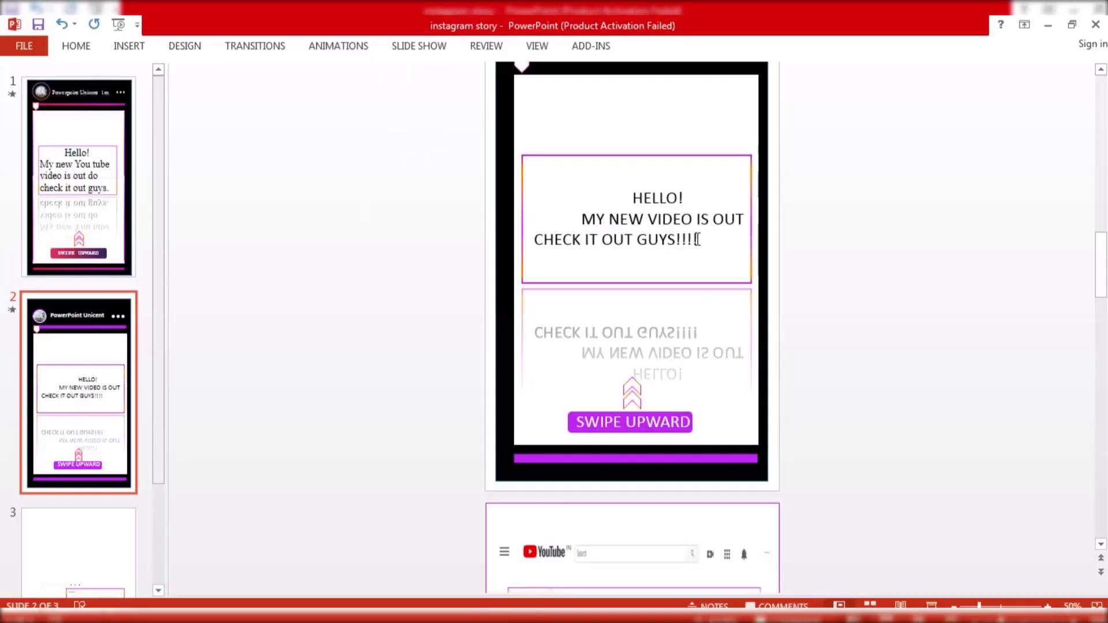
Review the list of animations on slide 2 and the mock-up's entry in it.
left_click(328, 46)
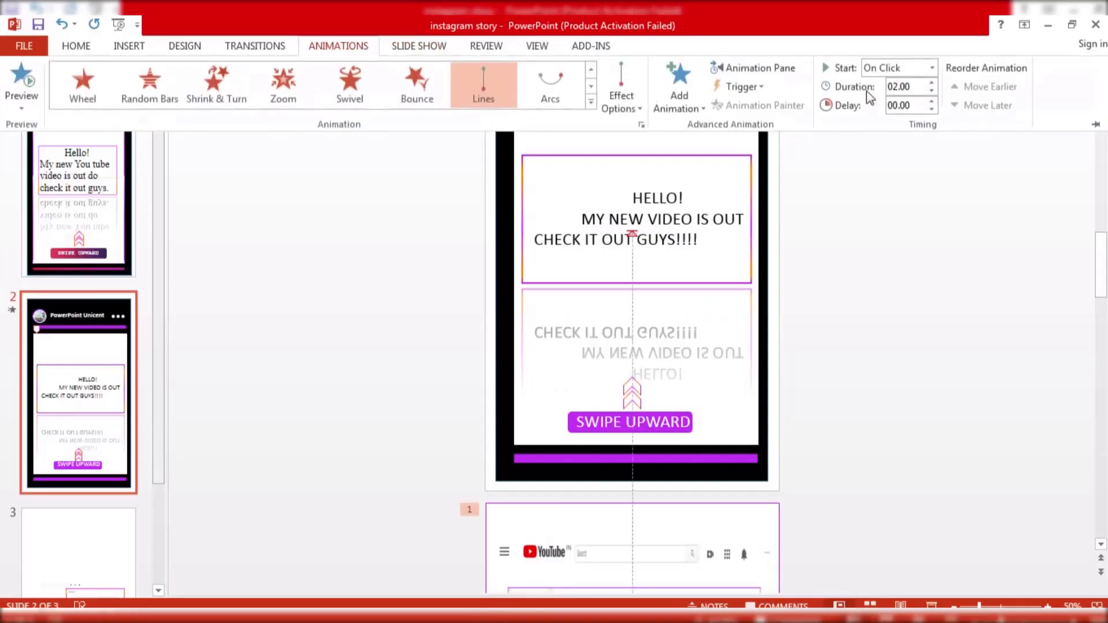
left_click(747, 66)
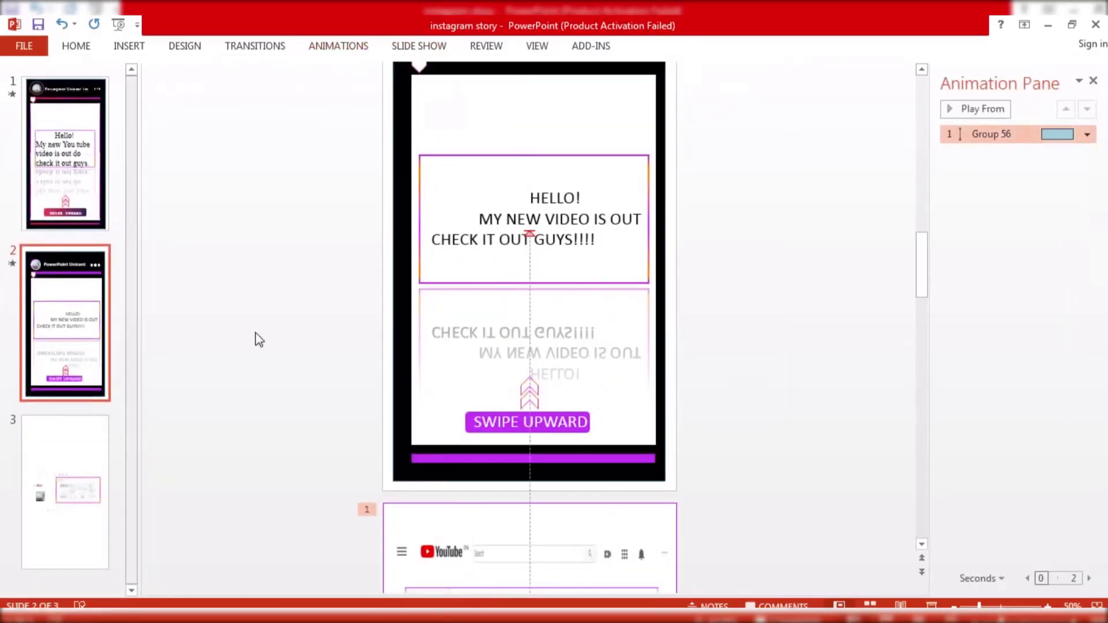
left_click(527, 504)
left_click(734, 289)
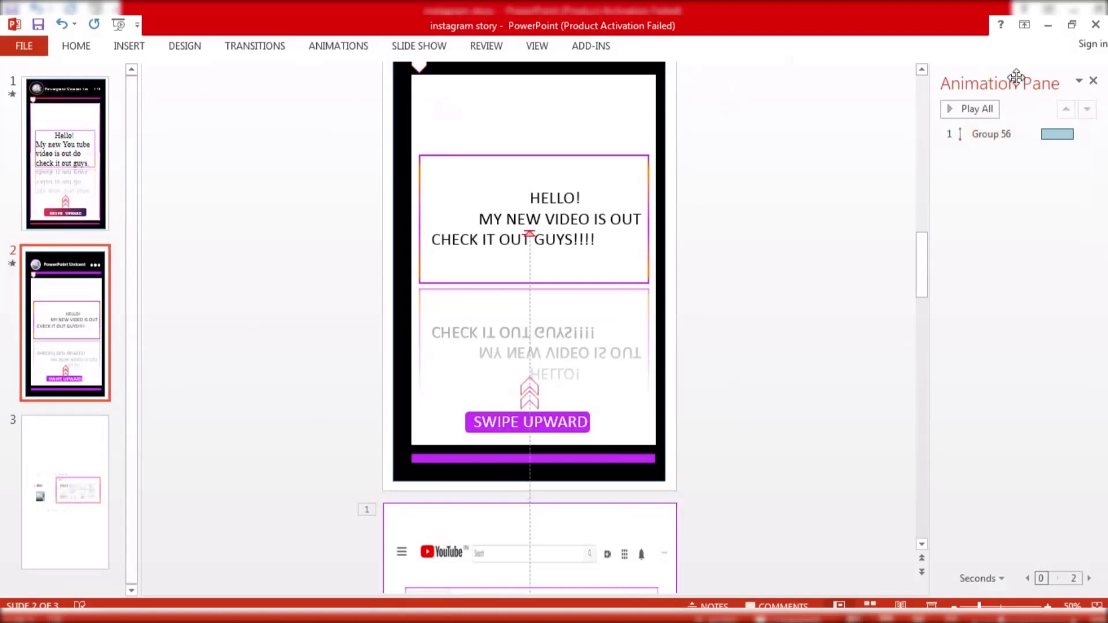
left_click(1092, 81)
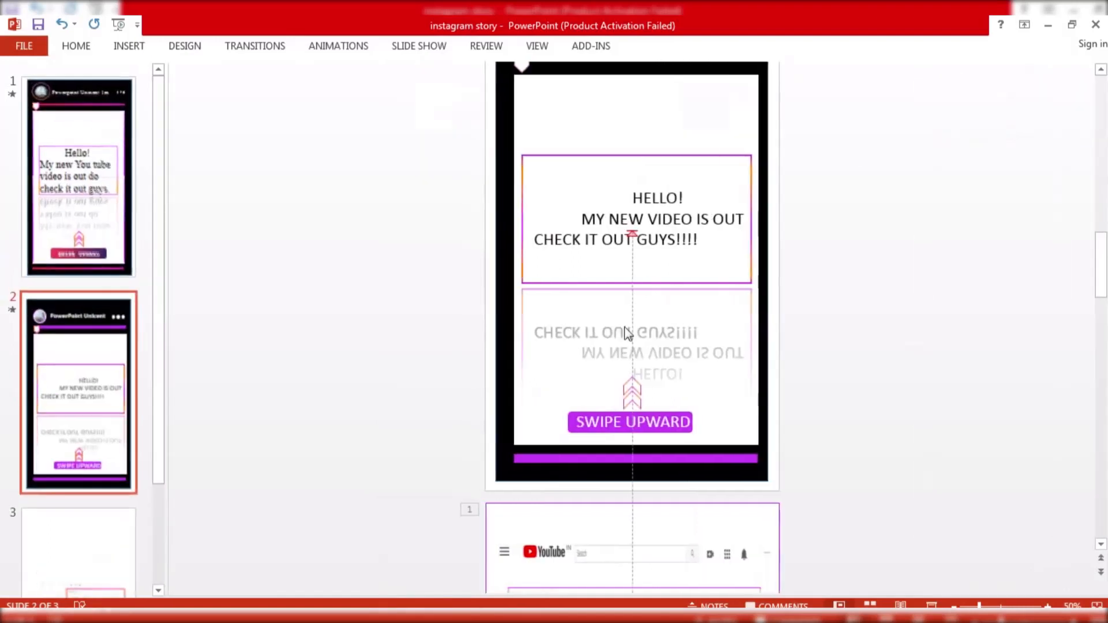
Apply a Fly In entrance animation to the SWIPE UPWARD button and the arrows above it on slide 2.
left_click(679, 407)
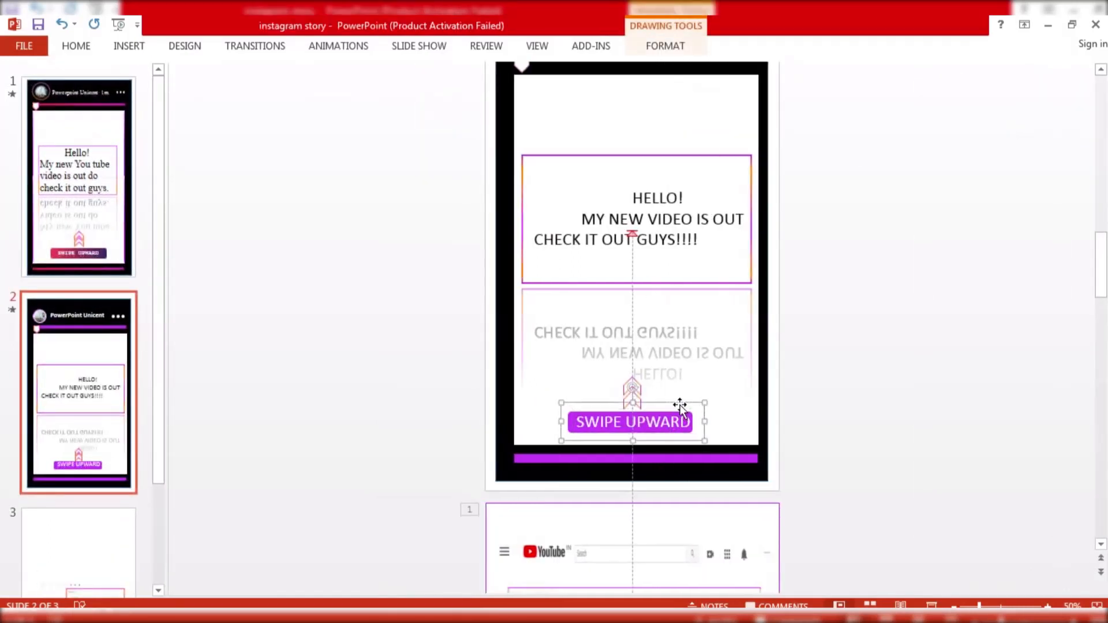
left_click(637, 393)
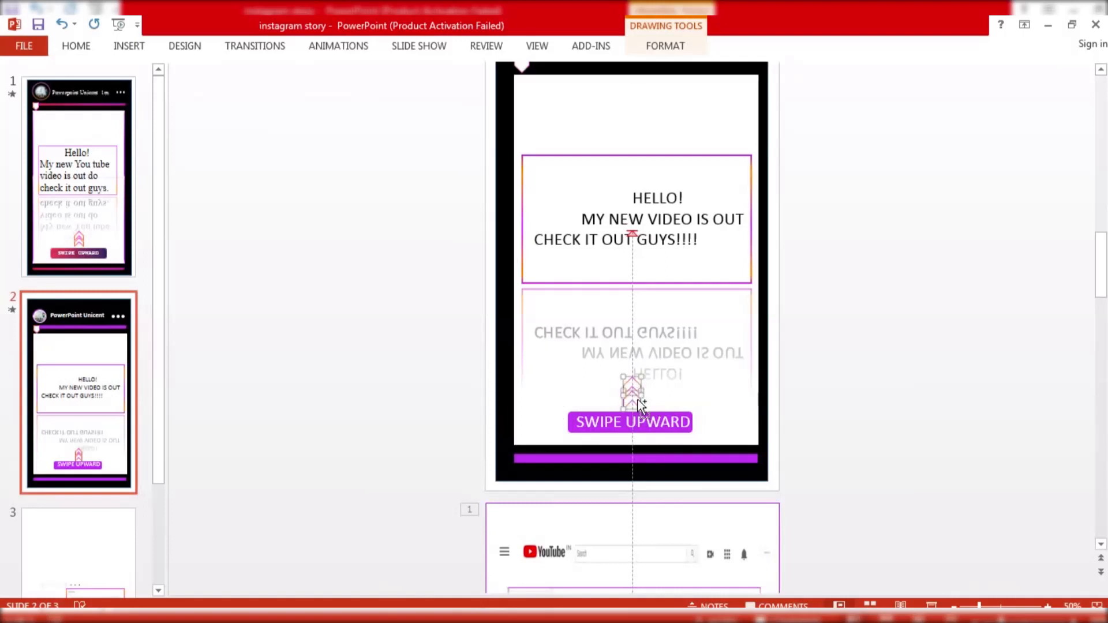
left_click(619, 411, "shift")
left_click(332, 47)
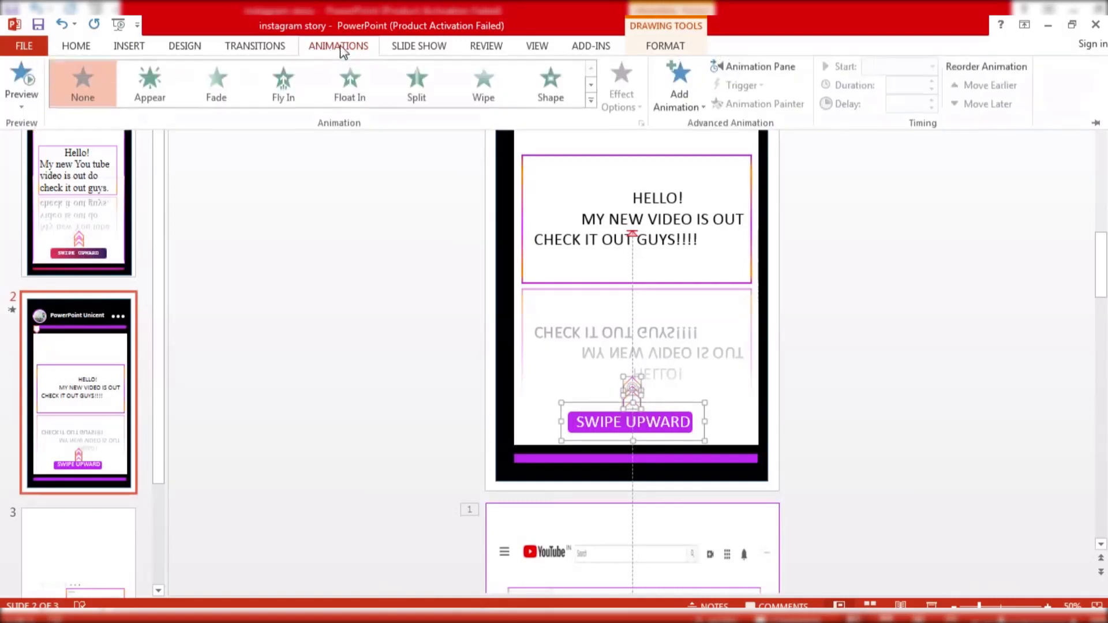
left_click(293, 92)
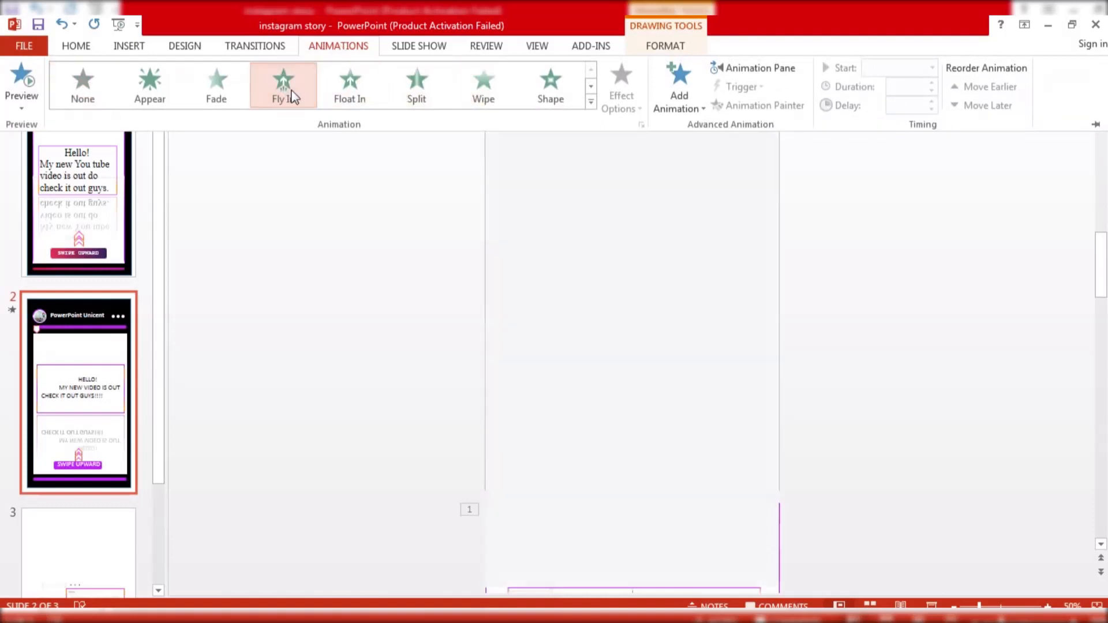